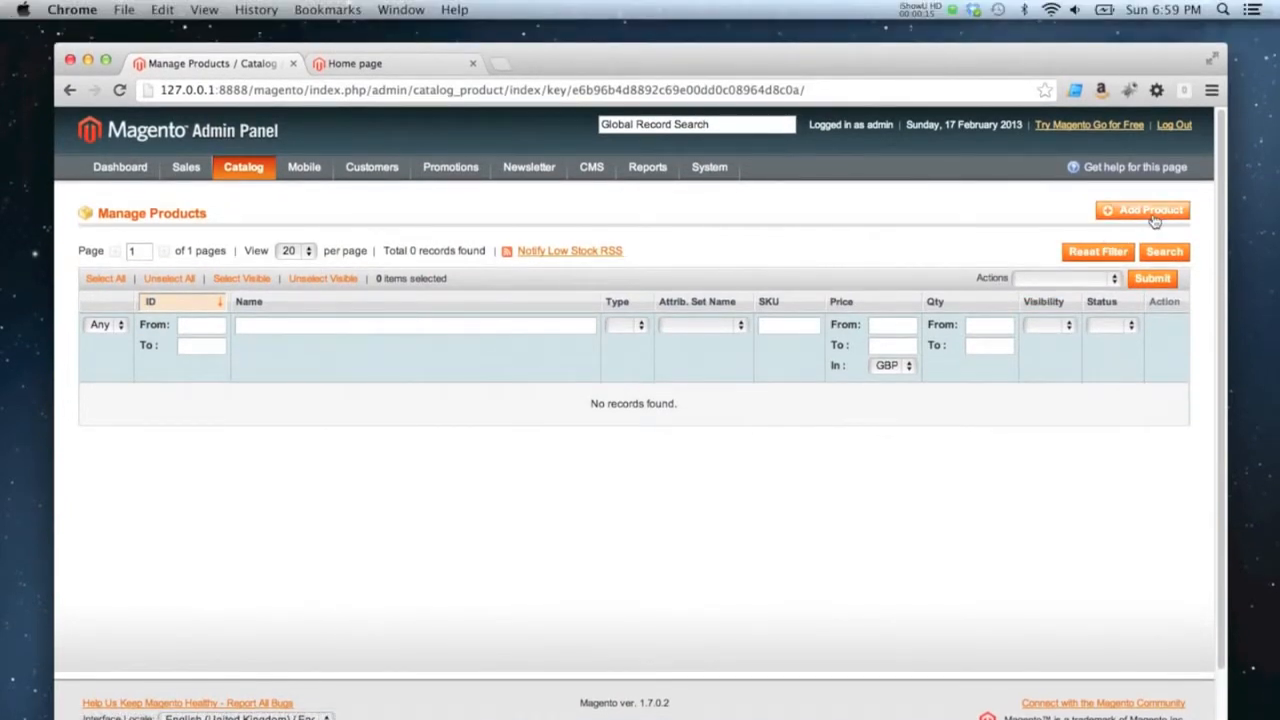
Start a new simple product using the Book attribute set and continue to its product details
left_click(1150, 212)
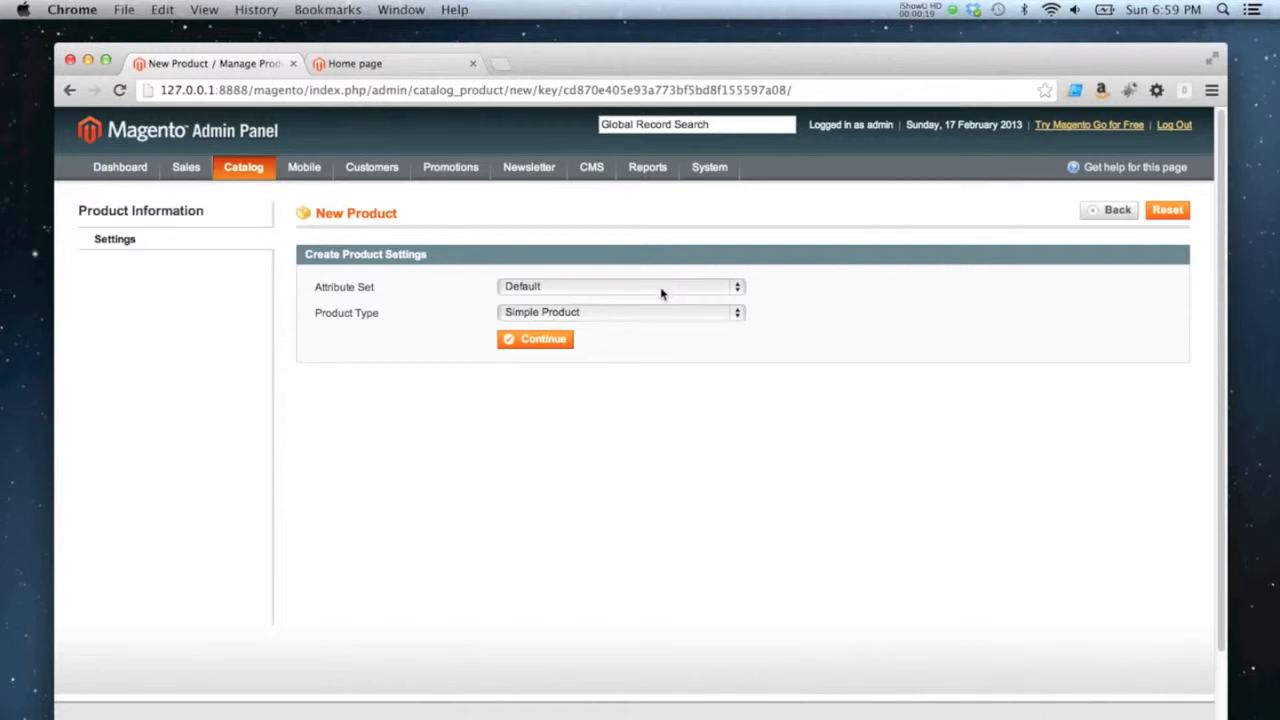
left_click(538, 289)
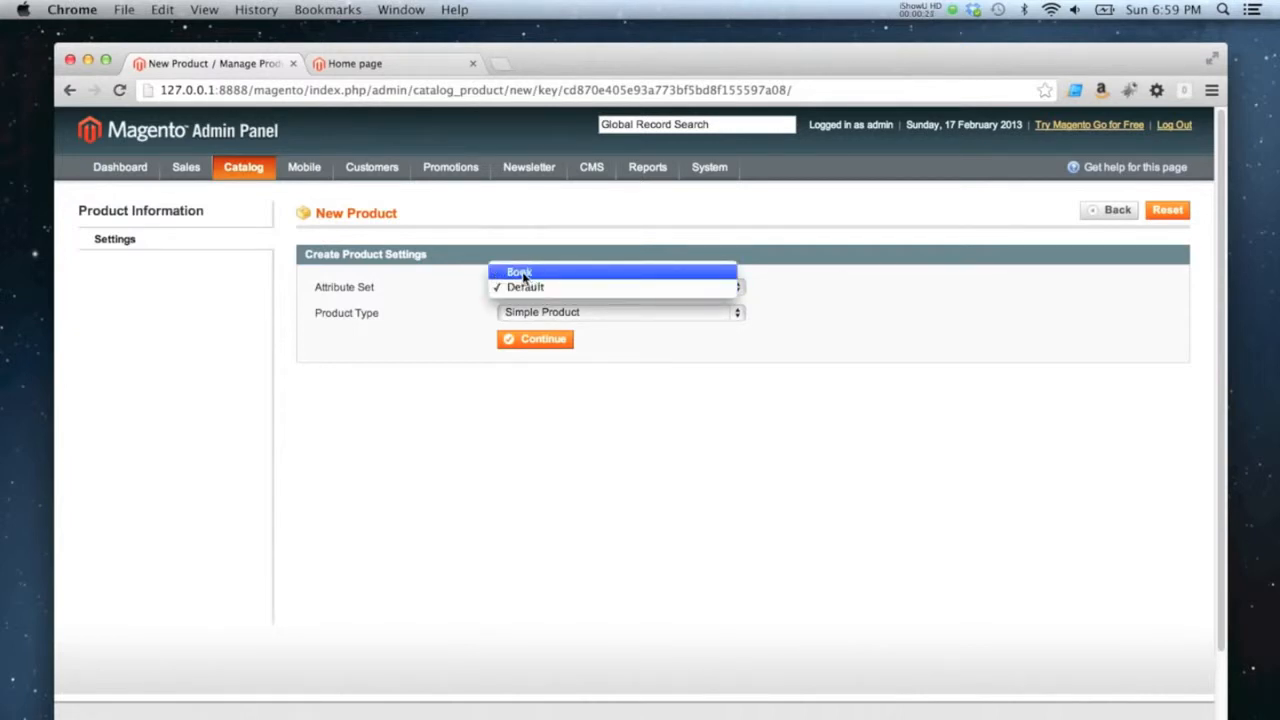
left_click(521, 274)
left_click(567, 315)
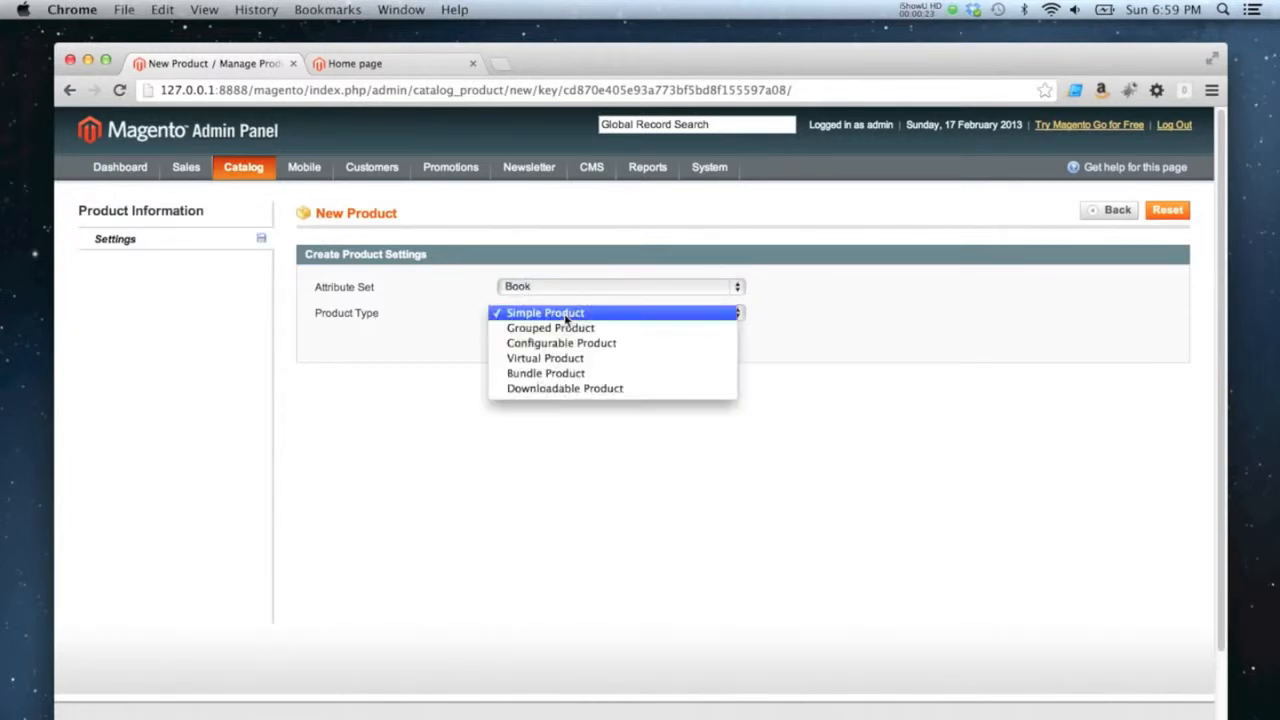
left_click(580, 316)
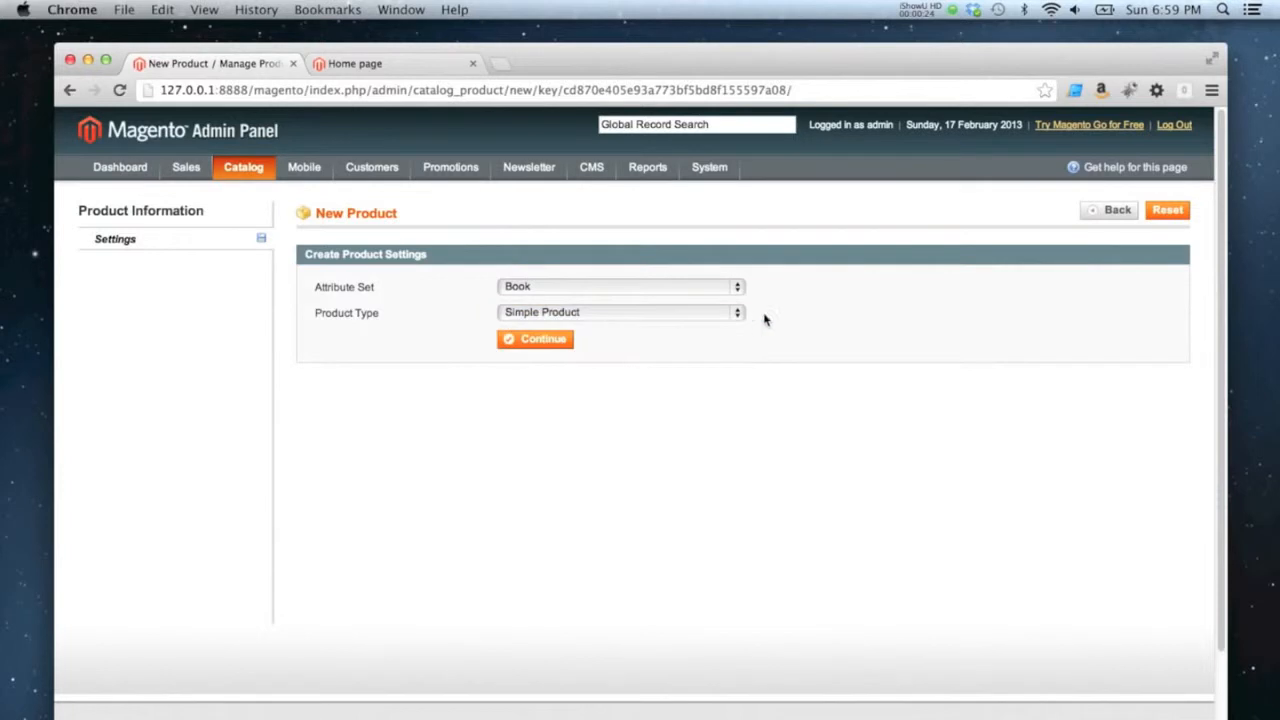
left_click(555, 345)
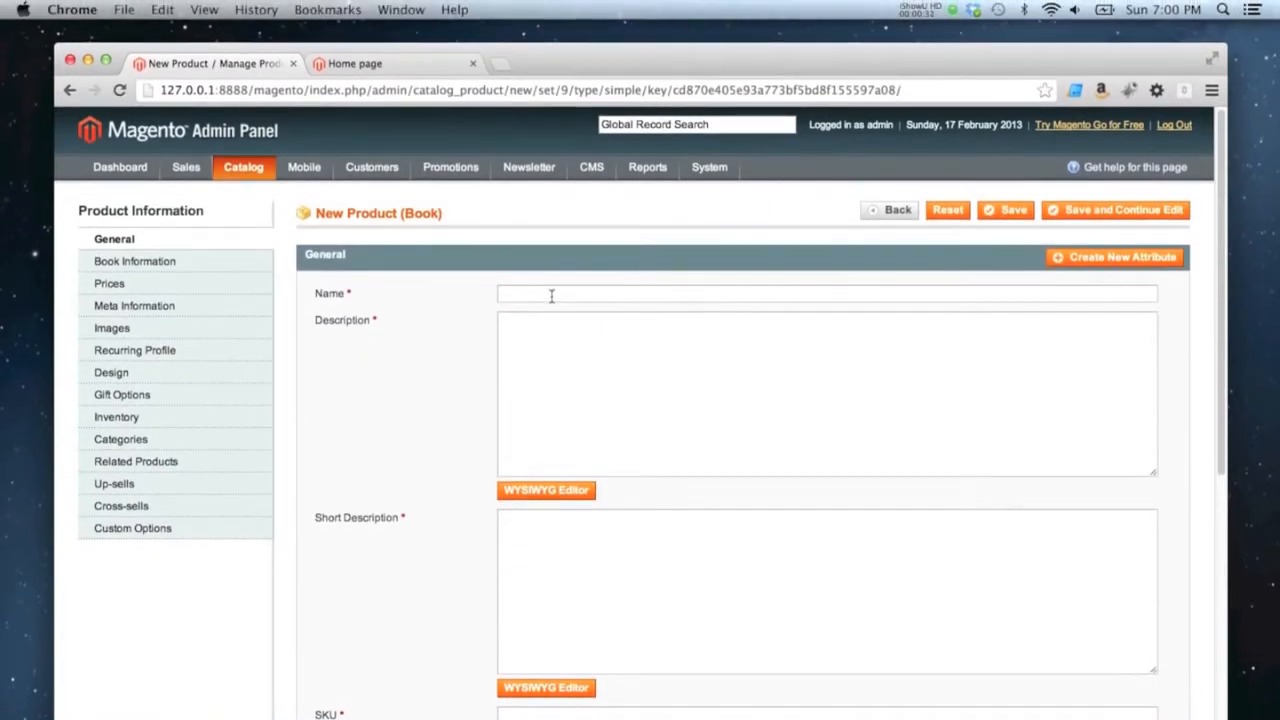
Name the new book product "The Zombie Survival Guide"
left_click(551, 294)
type("The Zombie Su")
type("rviva")
type("l gui")
type("Guide")
Paste the copied book blurb into the Description using the WYSIWYG editor and submit it
left_click(570, 357)
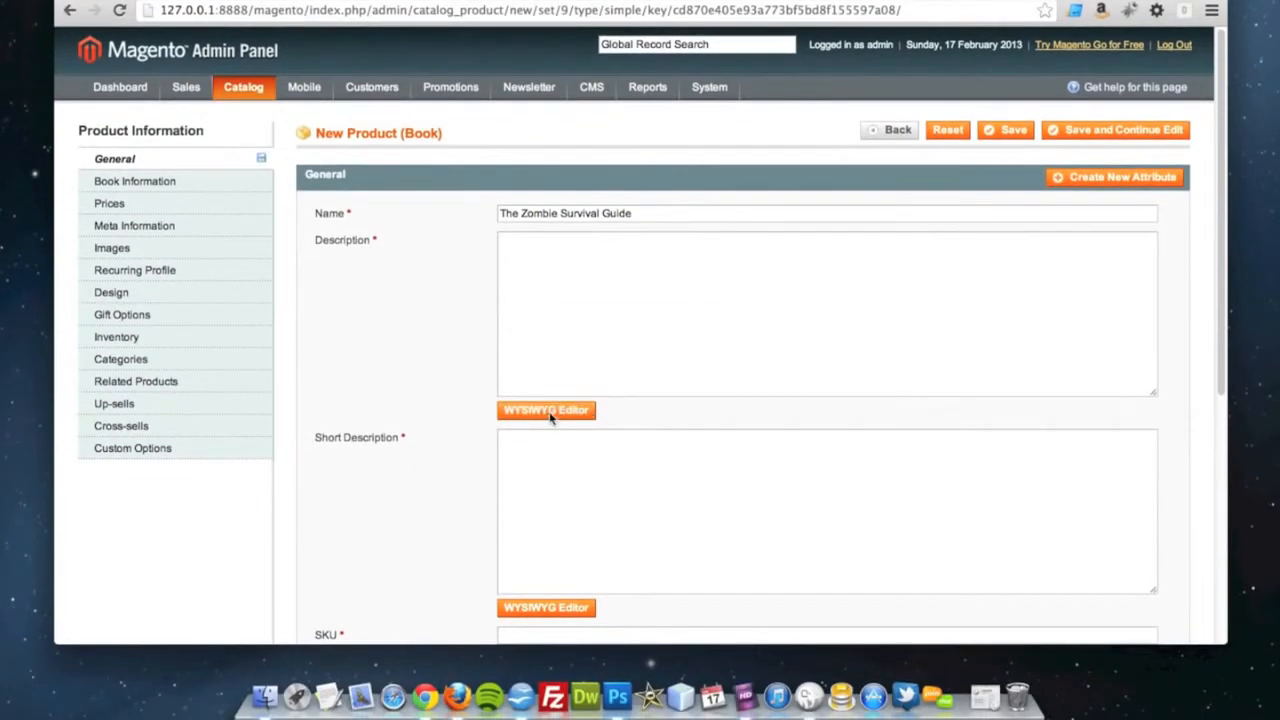
left_click(548, 412)
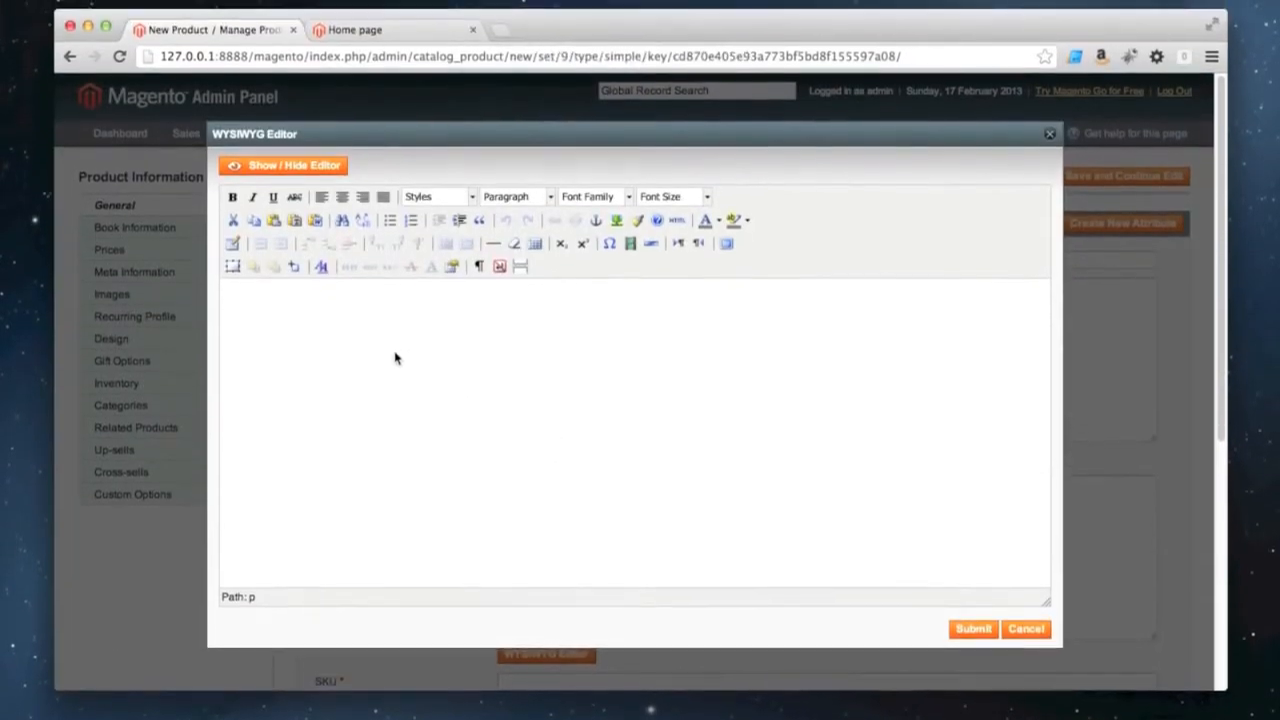
type("Drawing from reams of historical data, laboratory experiments, field research, and eyewitness accounts, this comprehensive and illustrated guide is the only book you'll need to face the greatest challenge mankind has ever encountered. Granted, you probably already know that skills such as wilderness survival, leadership, and basic first aid are important when fighting off hordes of the undead. But The Zombie Survival Guide doesn't stop there, teaching you how to: Identify cases of infection by the zombie virus, Solanum, and recognize the hourly progression of symptoms: 'Hour 8: Numbing Of Extremities And Infected Area, Increased Fever [103-106 Degrees], Increased Dementia, Loss Of Muscular Coordination'; choose the right weapon: 'A Section Of Lead Pipe Will Work For A Single Encounter But Is Too Heavy For Those On The Move'; defend your home: 'A Ten-Foot Cinder-Block Wall, Reinforced Wih Steel Rods And Filled With Concrete, Is The Safest Barrier In Both Class 1 And Class 2 Outbreaks'; and much more. Filled with helpful illustrations and a sample 'Outbreak Journal' that should be kept on your person at all times, The Zombie Survival Guide is the only guide you will need to survive a most certain pandemic. 'Ignorance is the undead's strongest ally, knowledge their deadliest enemy,' Brooks writes. 'Personal choice, the will to live, must be paramount when the dead begin to rise. The choice is up to you.'")
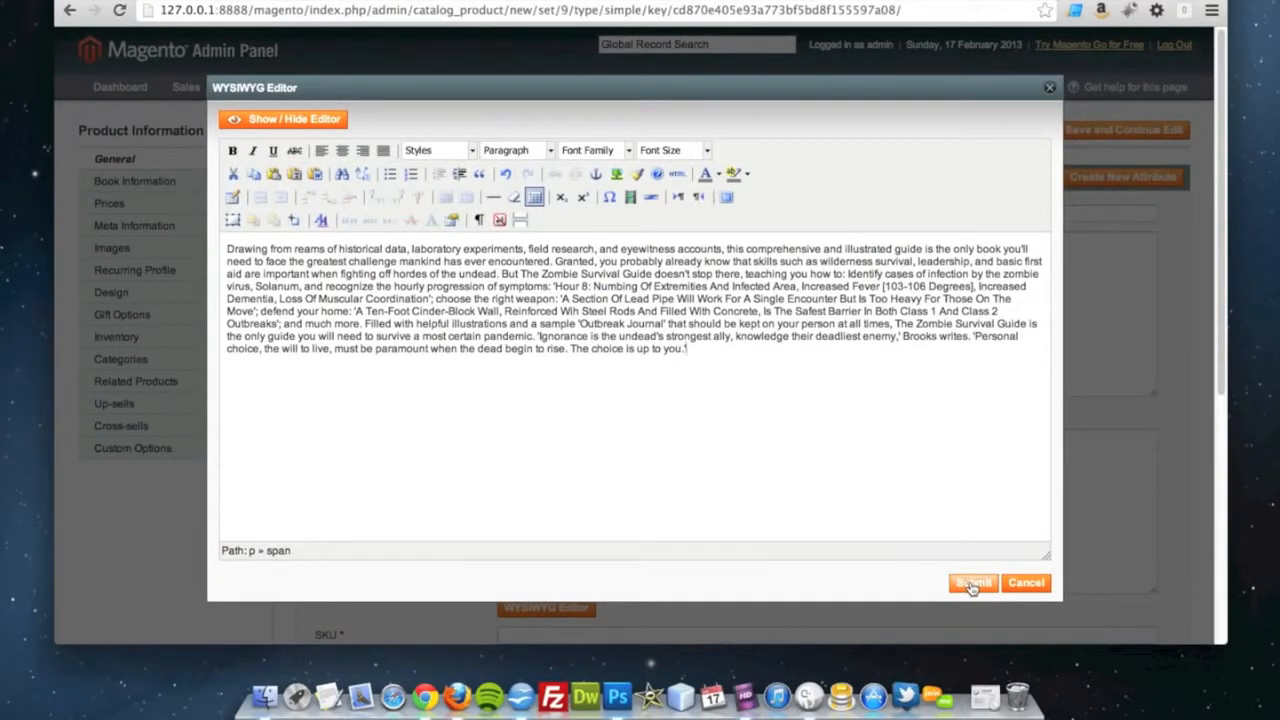
left_click(975, 583)
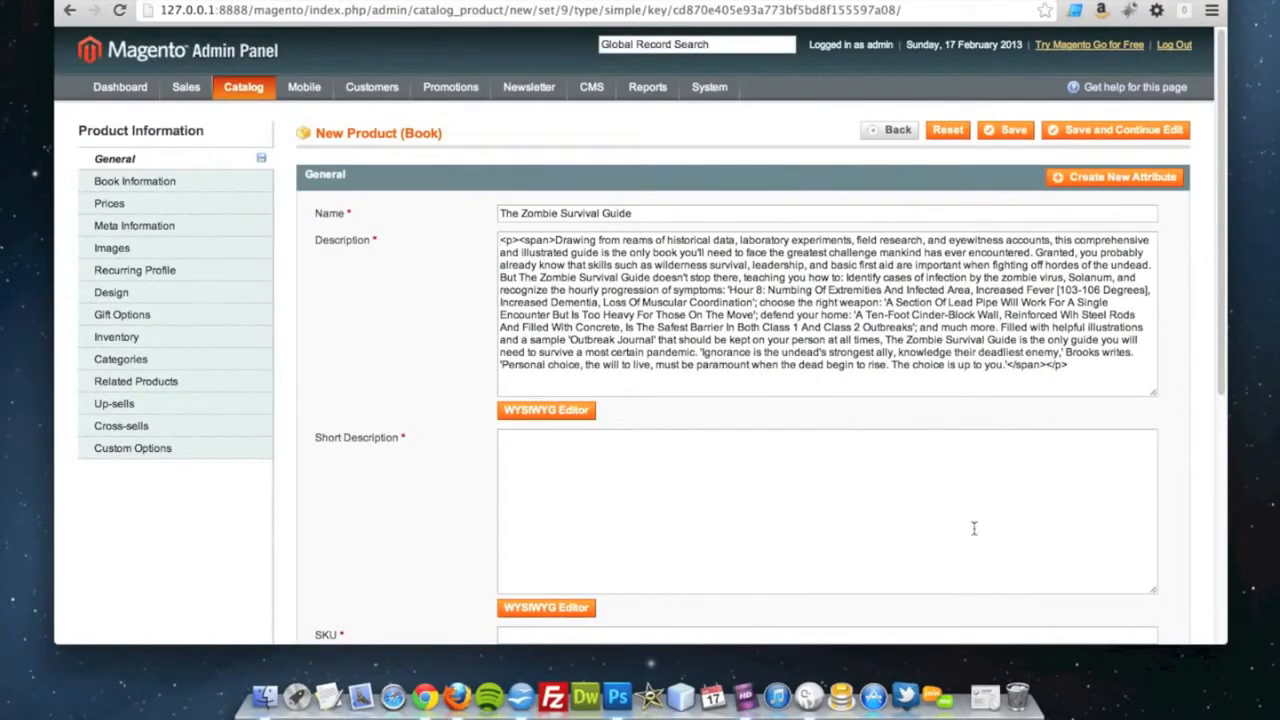
Enter the short description "<p>The Zombie Survival Guide is an extremely helpful book.</p>", including the paragraph tags
scroll(520, 432, "down", 1)
left_click(613, 443)
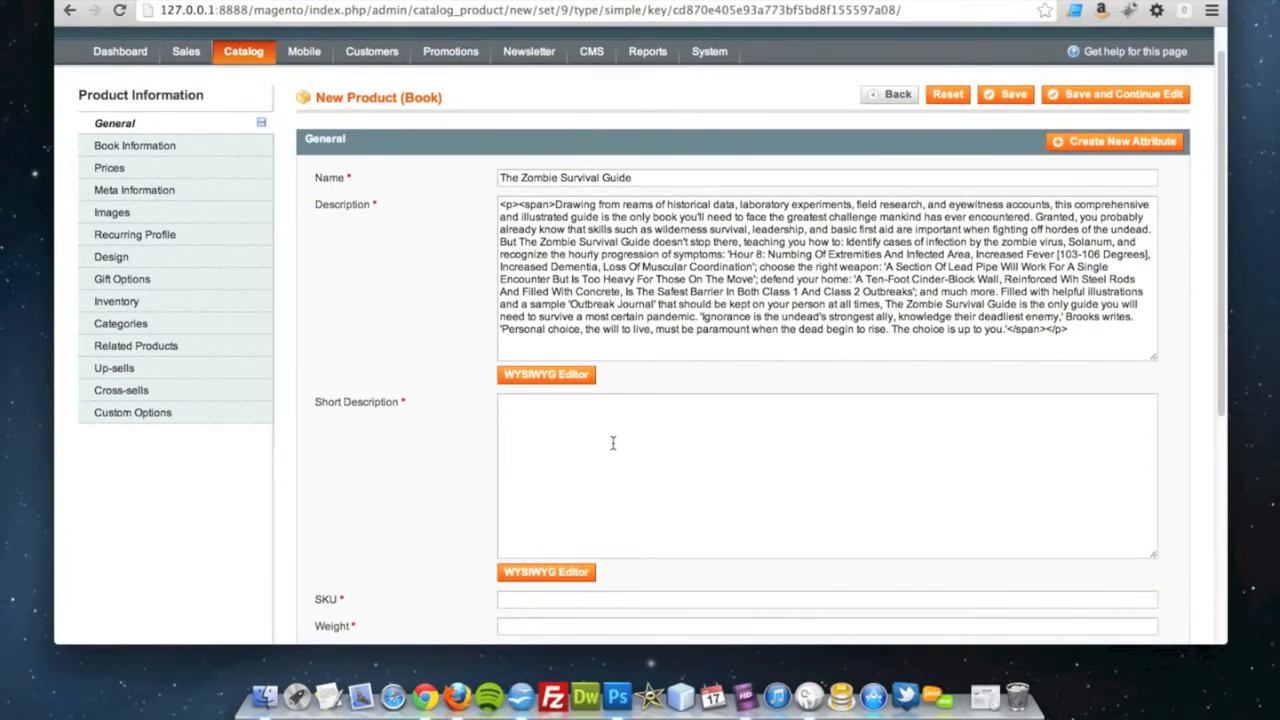
type("The Zombie Survival")
key("BackSpace")
key("BackSpace")
key("BackSpace")
key("BackSpace")
type("ival g")
key("BackSpace")
key("BackSpace")
type("Gu")
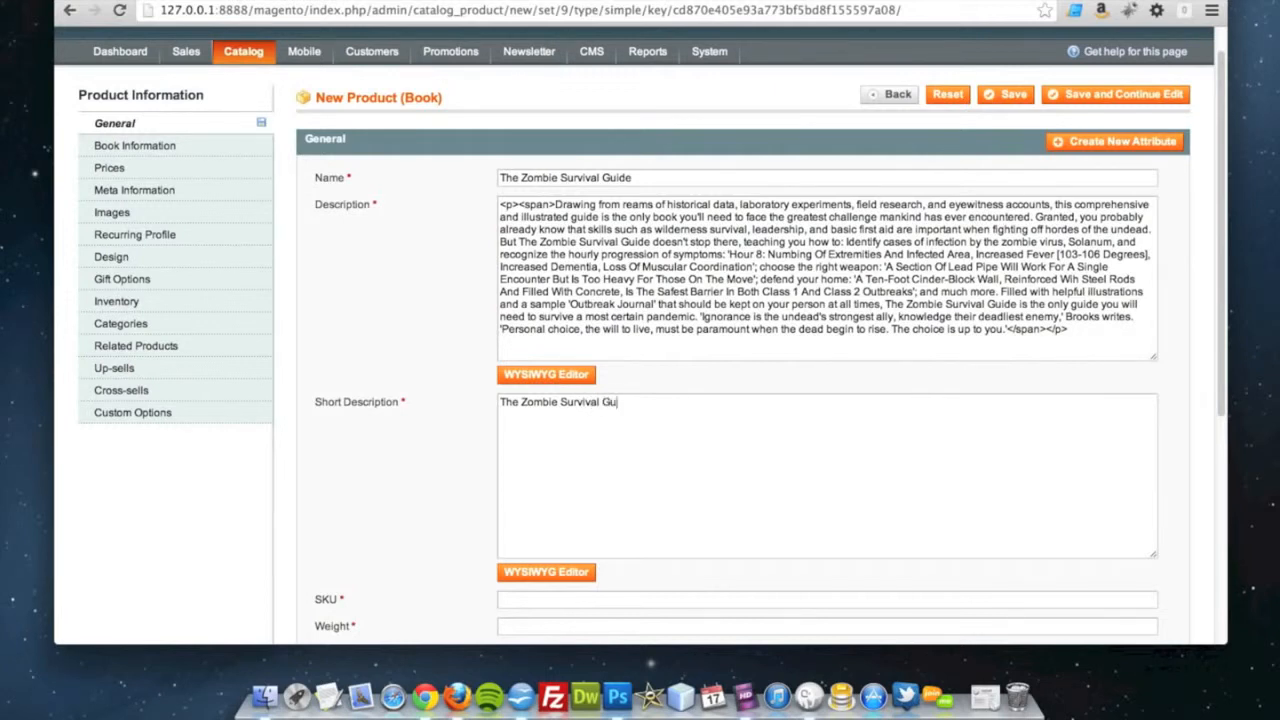
type("ide is an extremely helpful boo")
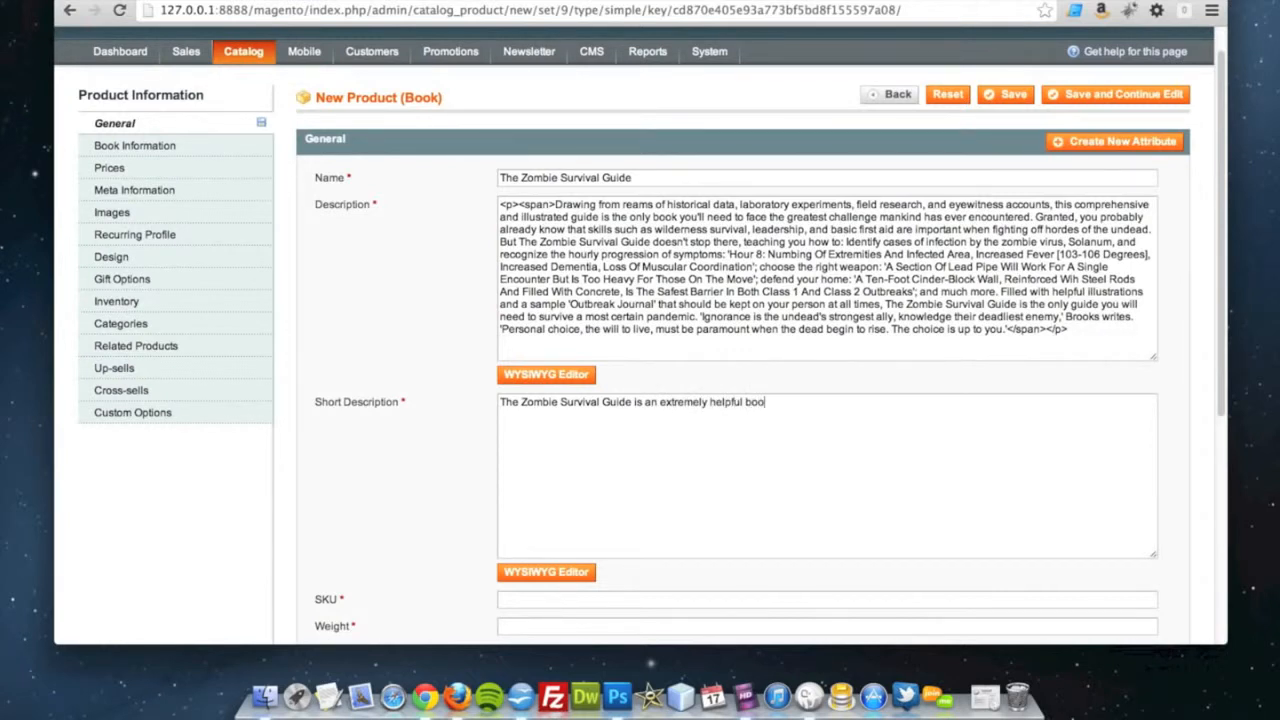
type("<p>")
type("k.</p>")
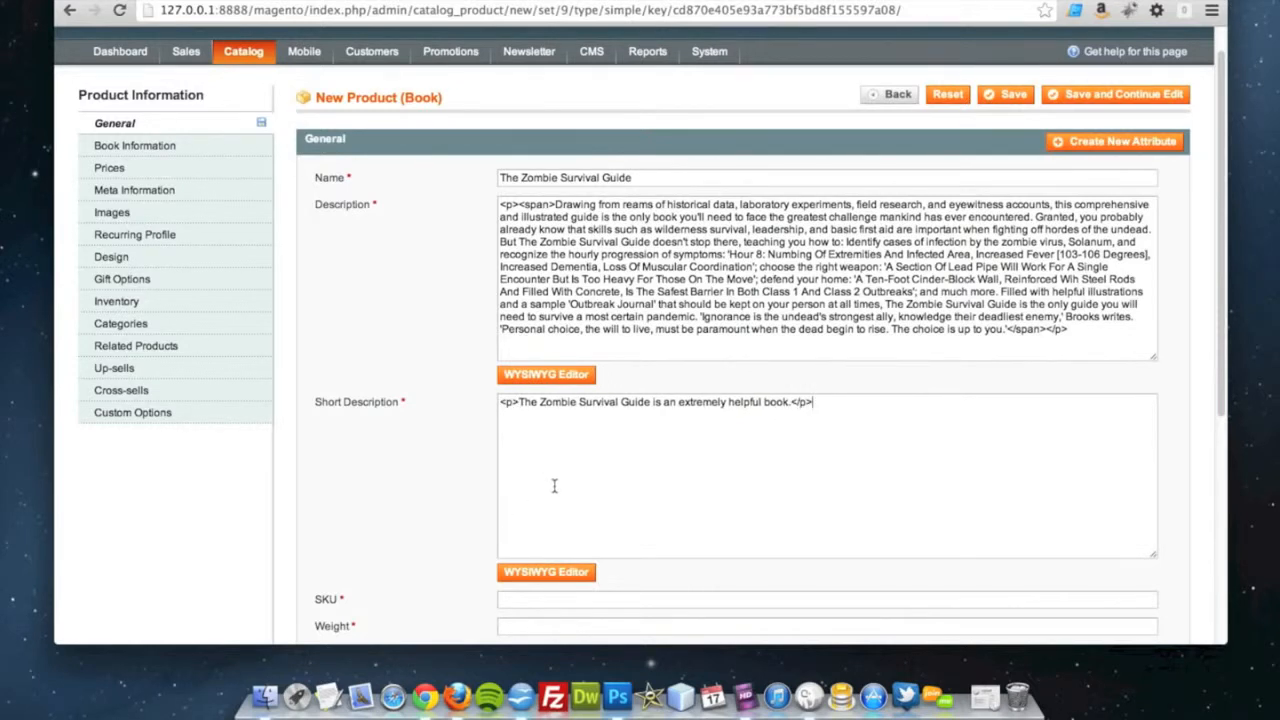
Set the product's SKU to ZOMBIE and its weight to 15
scroll(552, 482, "down", 2)
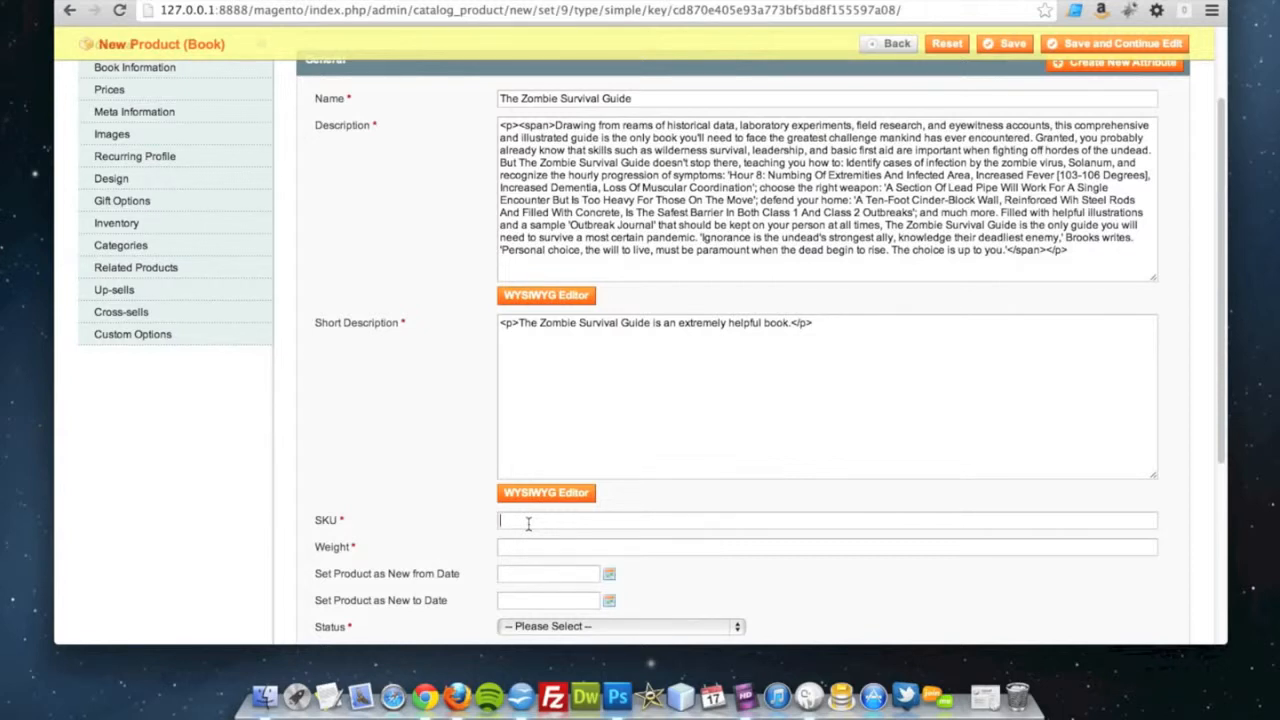
type("ZOMBIE")
left_click(510, 546)
type("15")
scroll(508, 537, "down", 3)
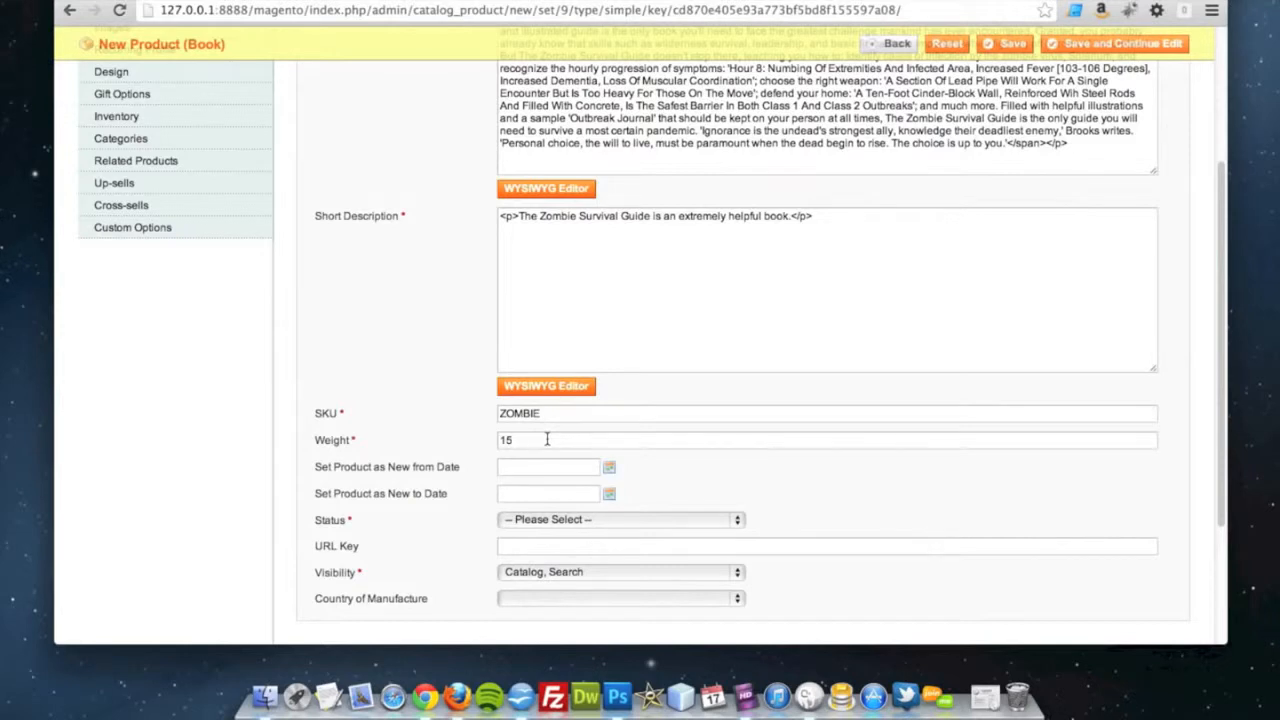
left_click_drag(530, 438, 493, 441)
left_click(467, 448)
Set the product as new from 17/02/2013 to 24/02/2013
left_click(609, 467)
left_click(454, 557)
left_click(609, 494)
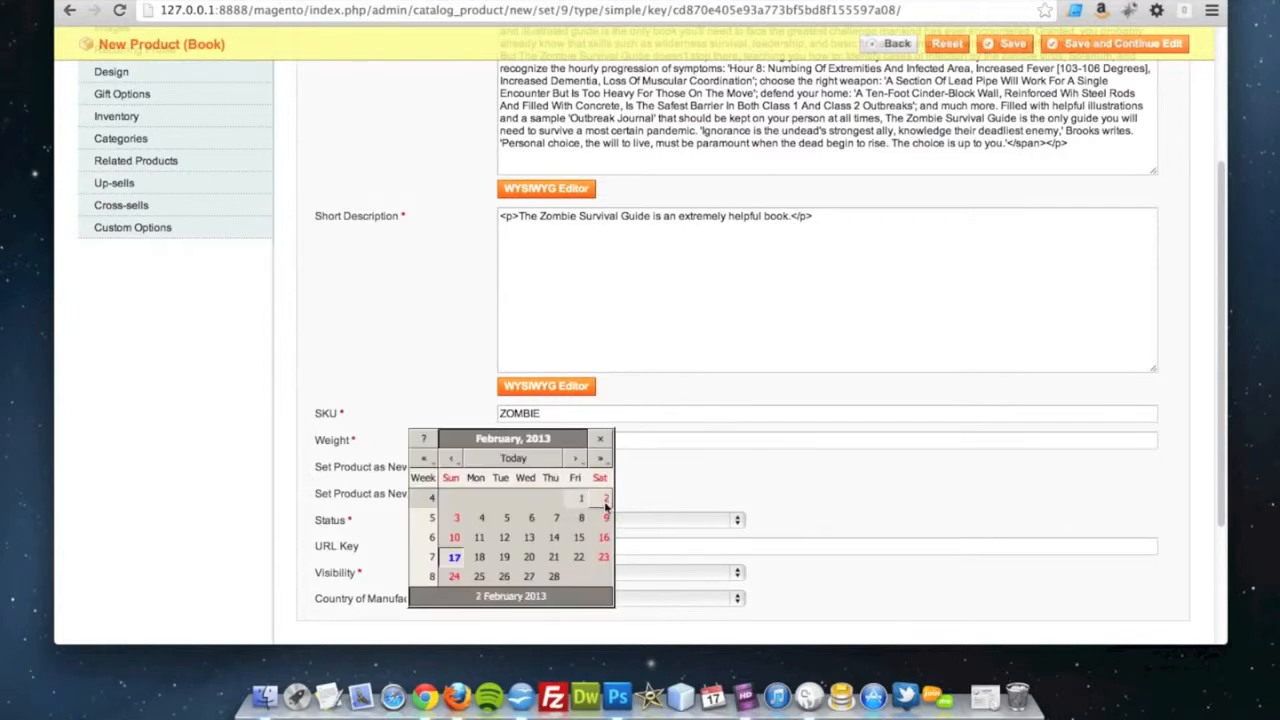
left_click(454, 576)
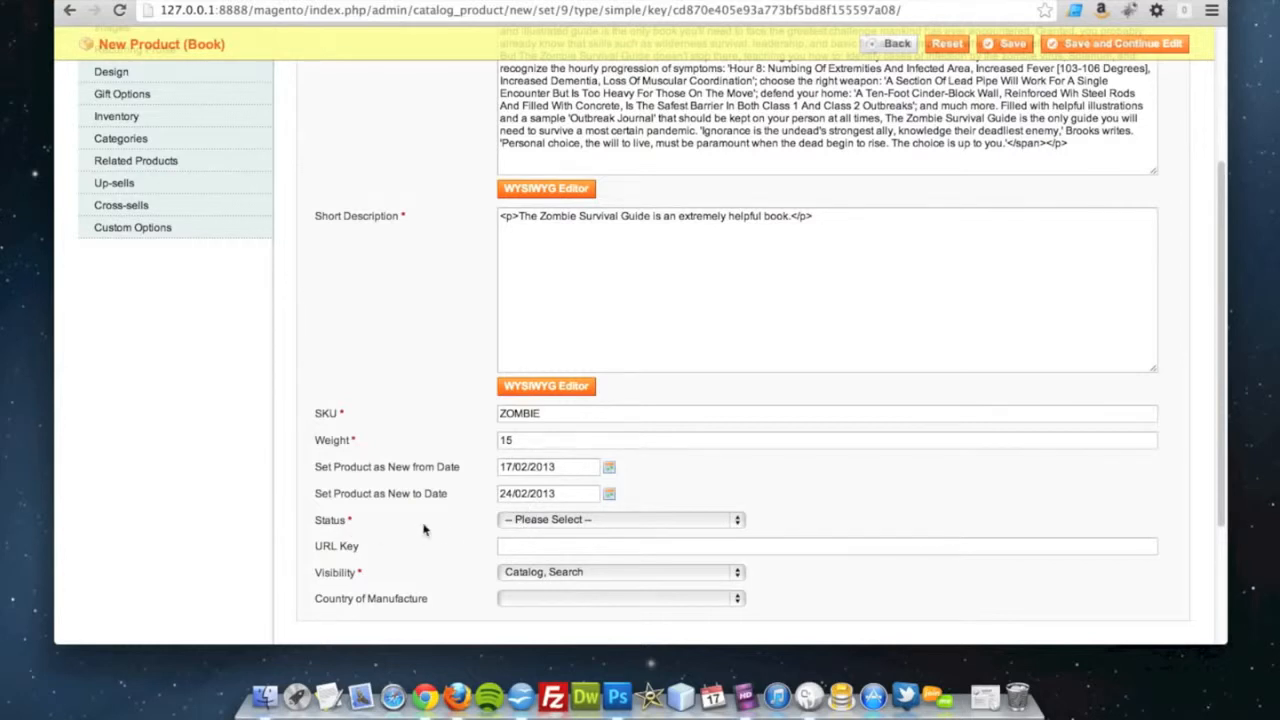
Set the product's status to Enabled and keep its visibility as Catalog, Search
left_click(531, 522)
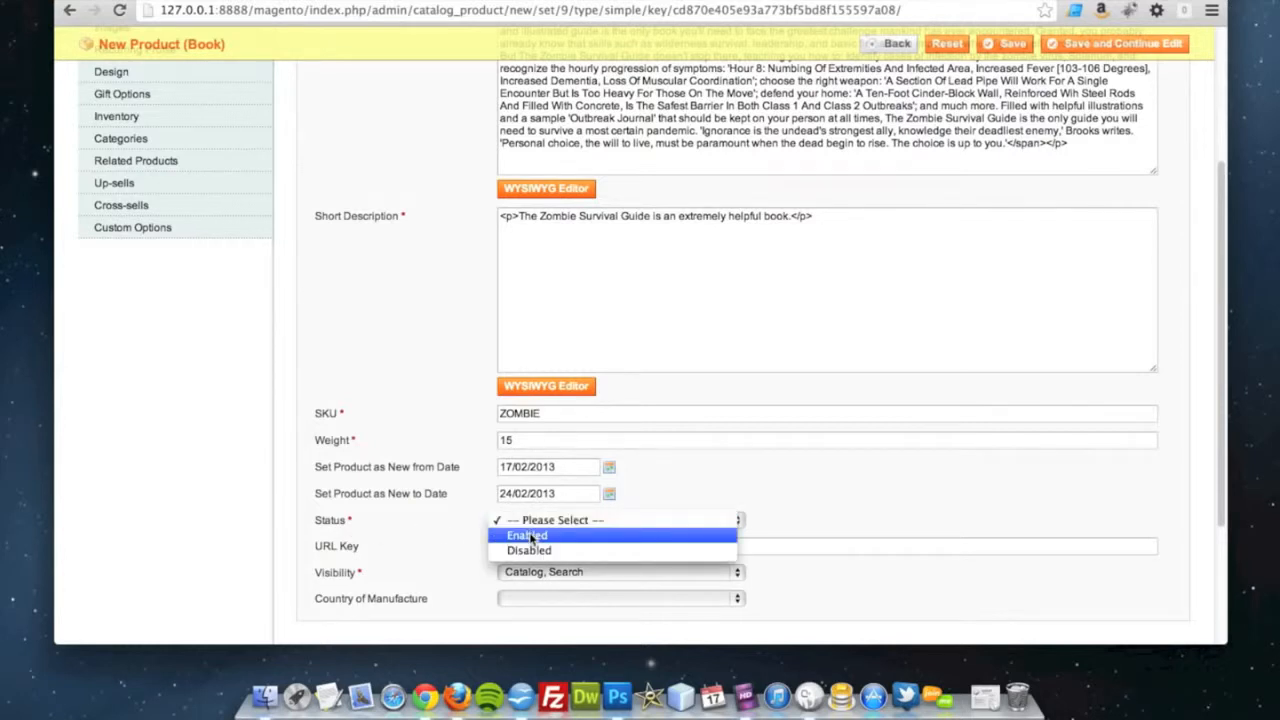
left_click(531, 538)
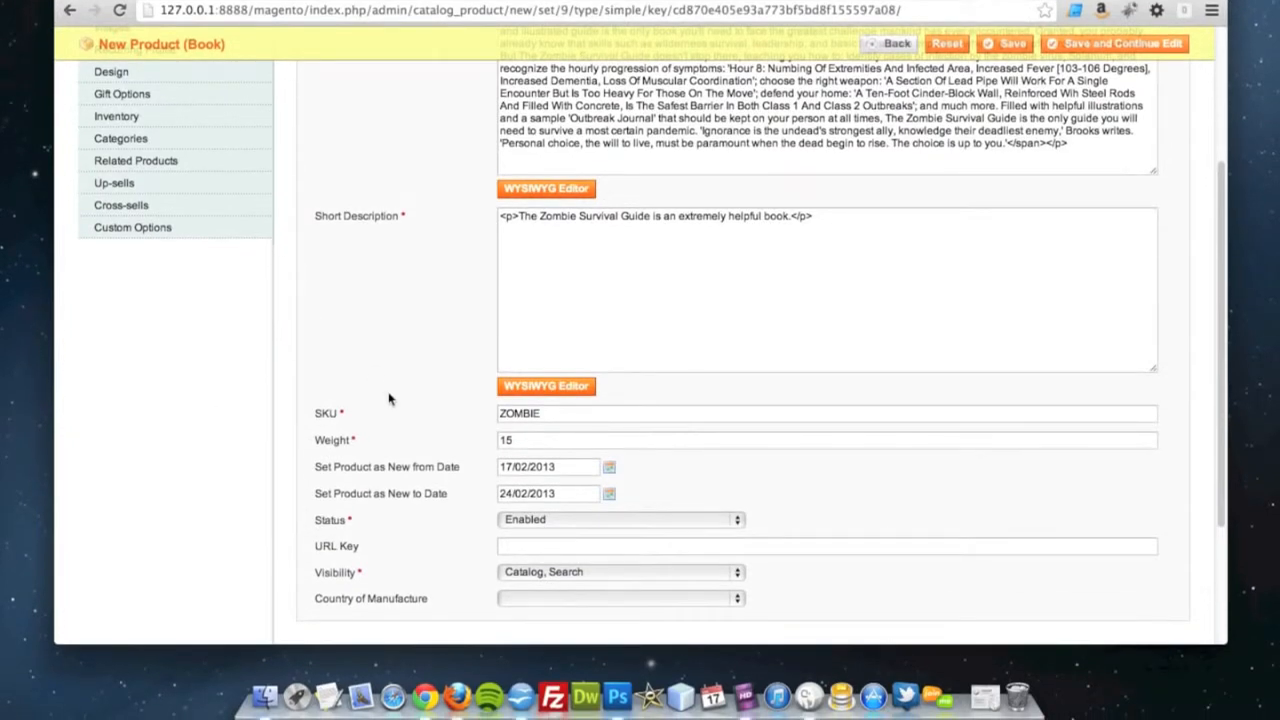
left_click(521, 520)
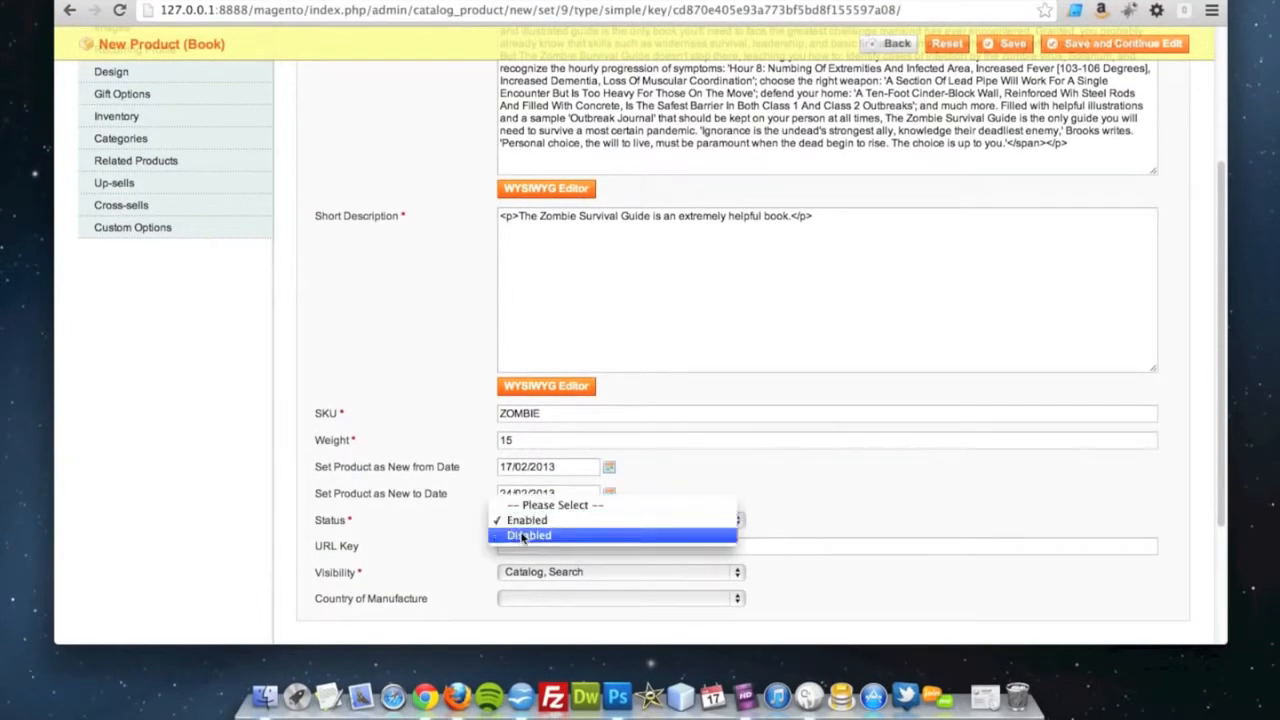
left_click(433, 536)
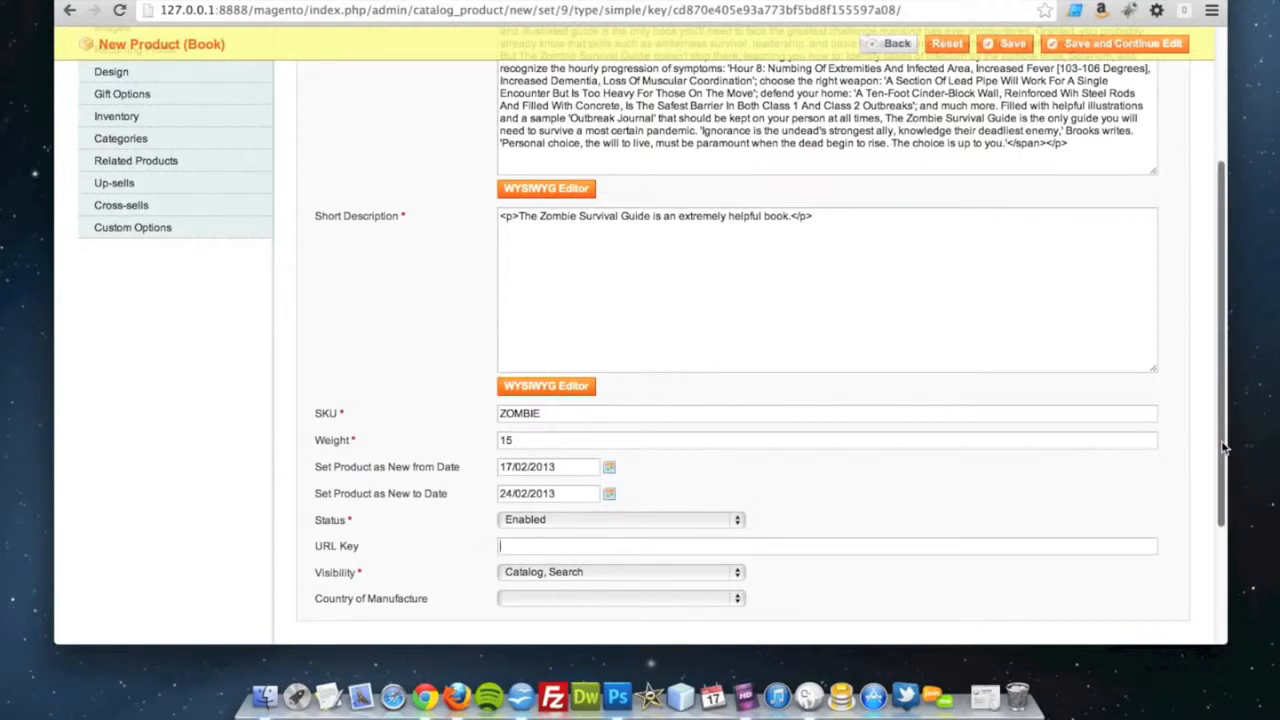
scroll(1040, 443, "up", 5)
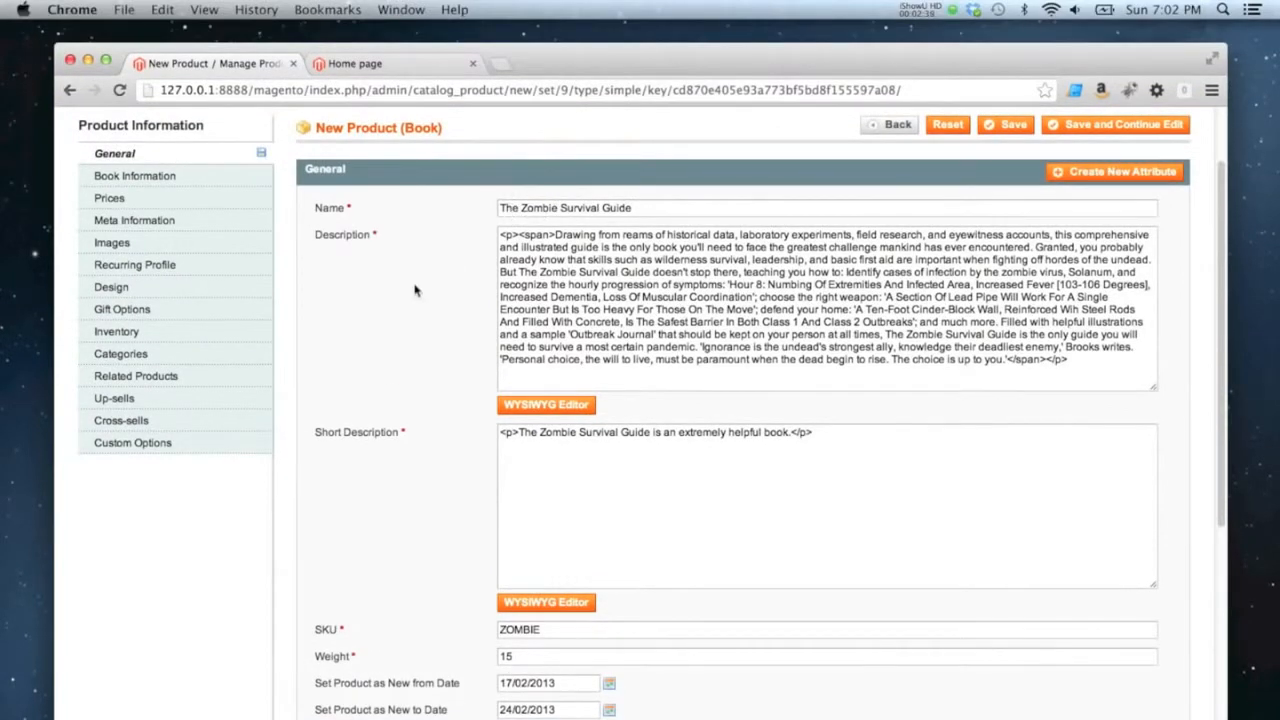
scroll(415, 290, "down", 4)
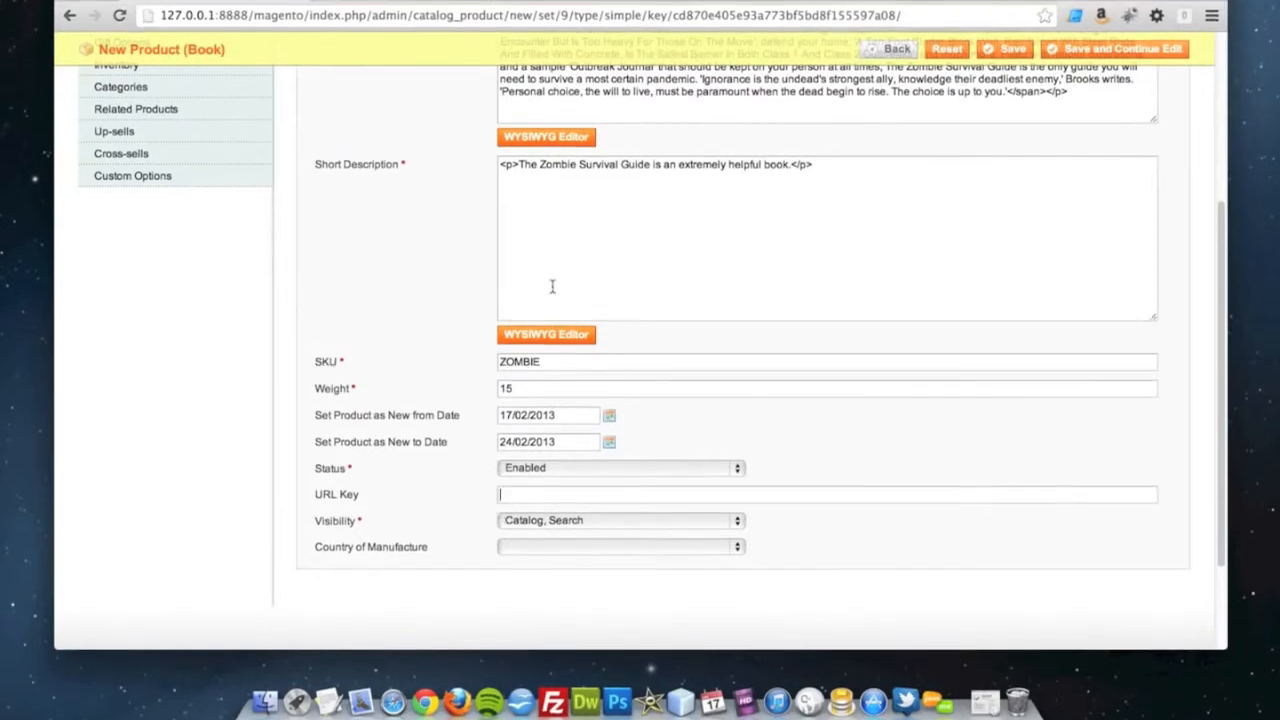
left_click(522, 515)
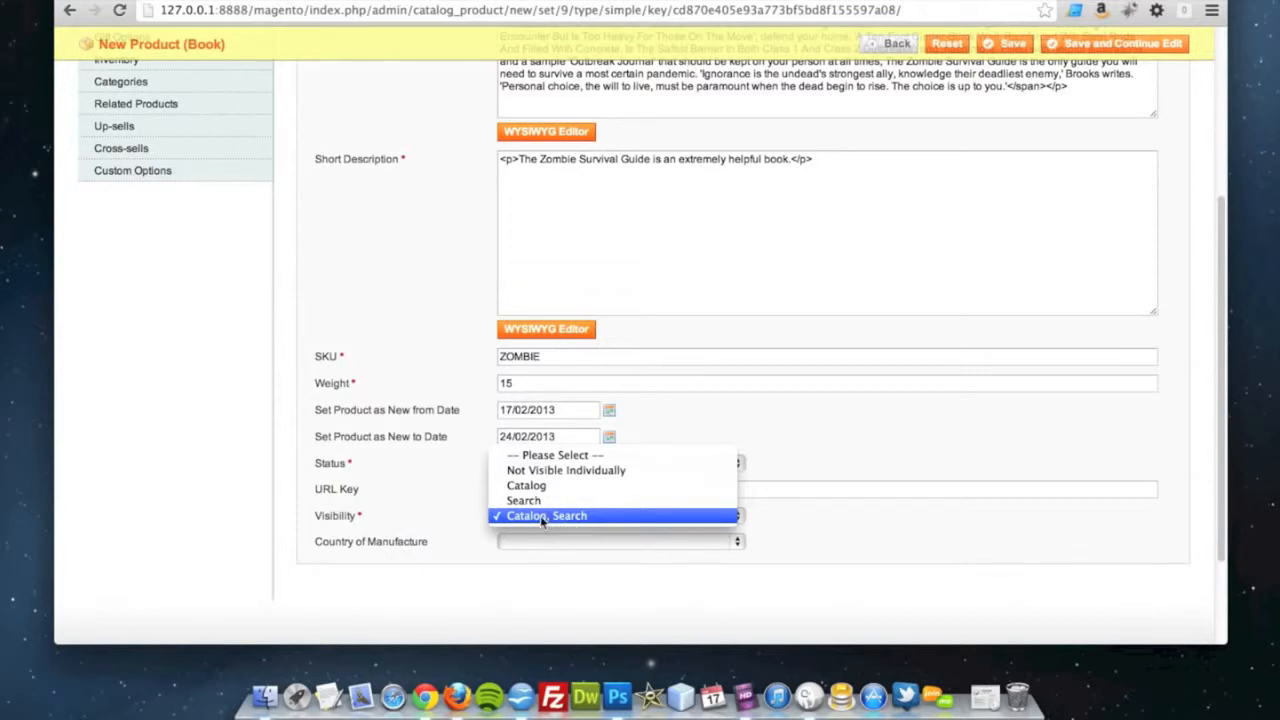
left_click(540, 515)
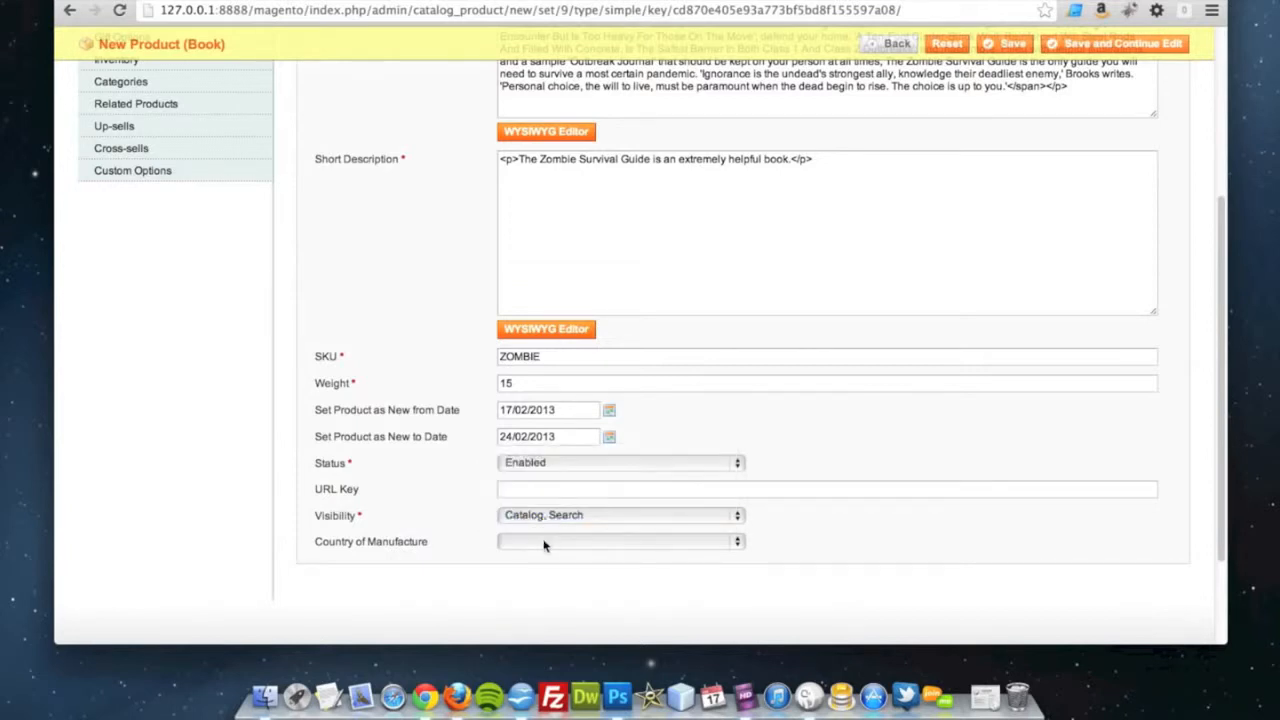
left_click(545, 541)
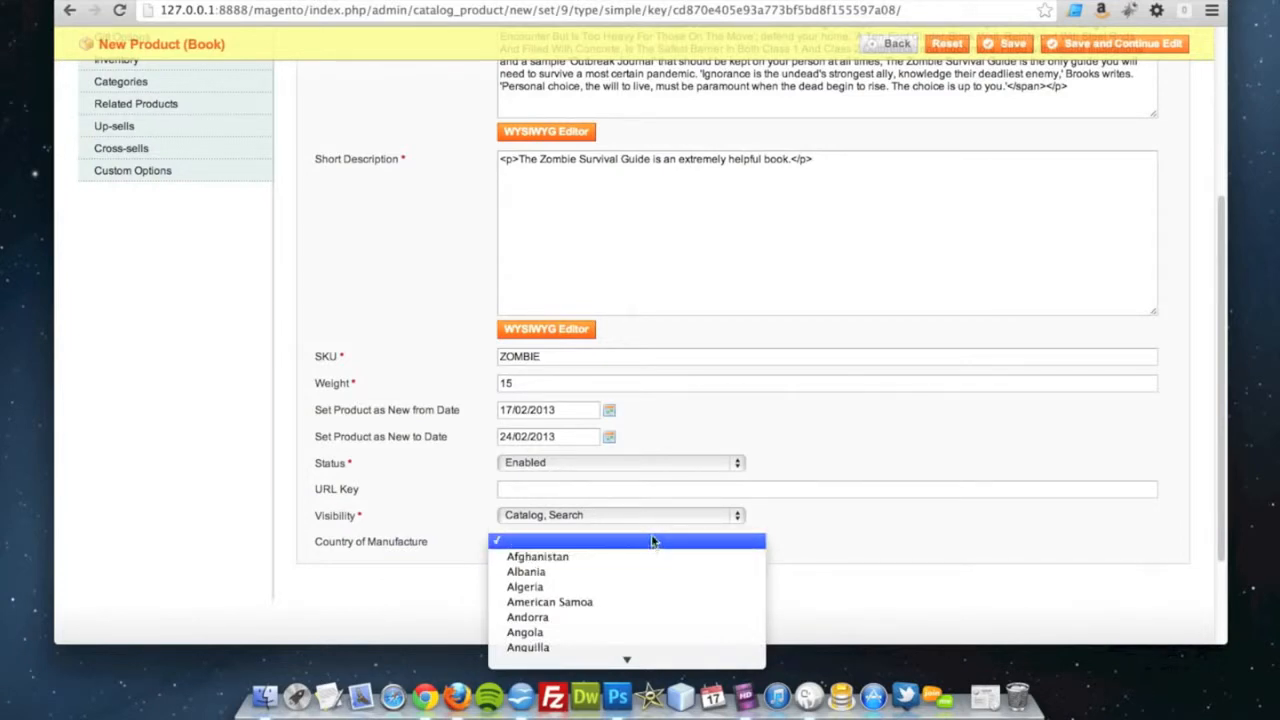
scroll(641, 599, "down", 4)
scroll(641, 599, "down", 15)
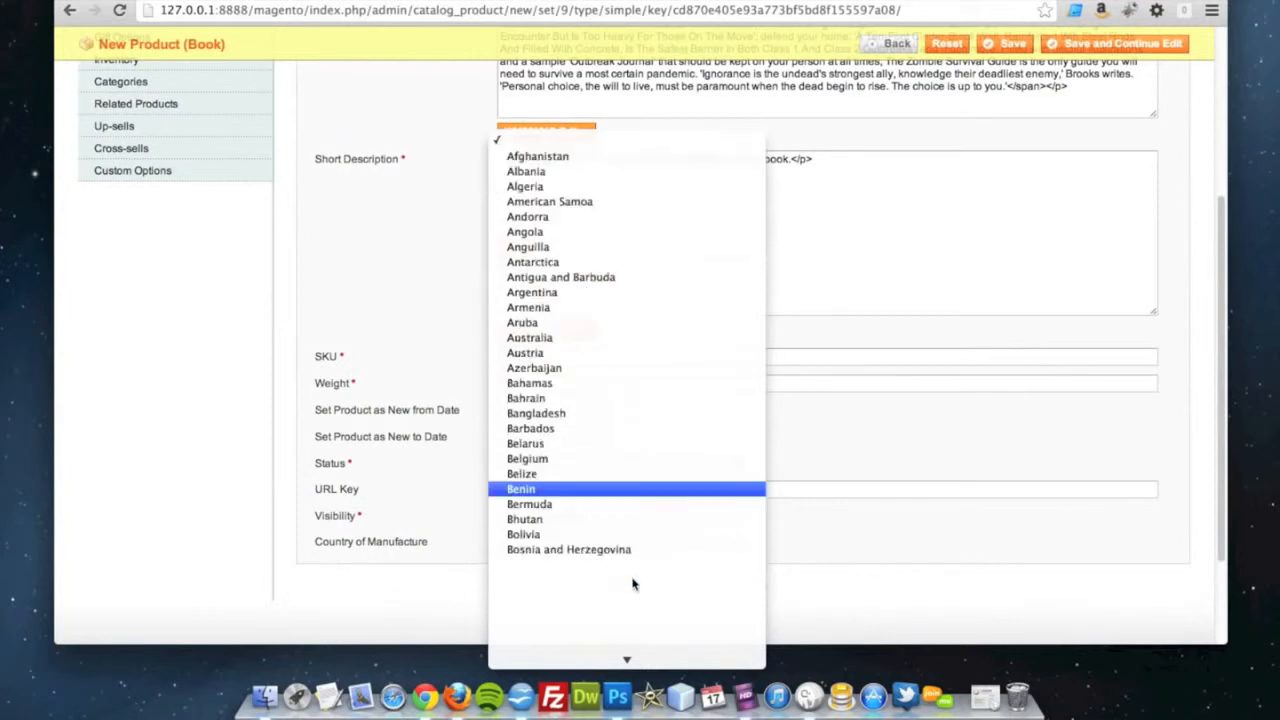
scroll(631, 580, "down", 5)
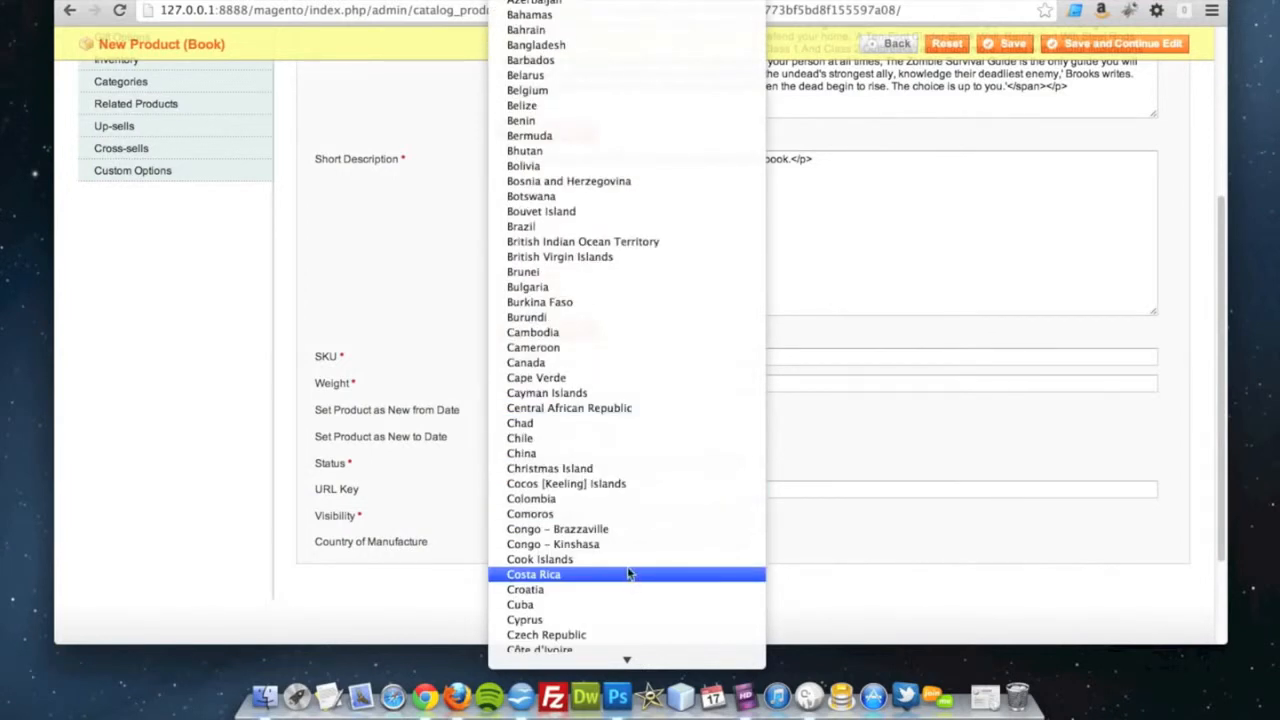
left_click(415, 501)
scroll(434, 542, "up", 4)
scroll(434, 542, "up", 3)
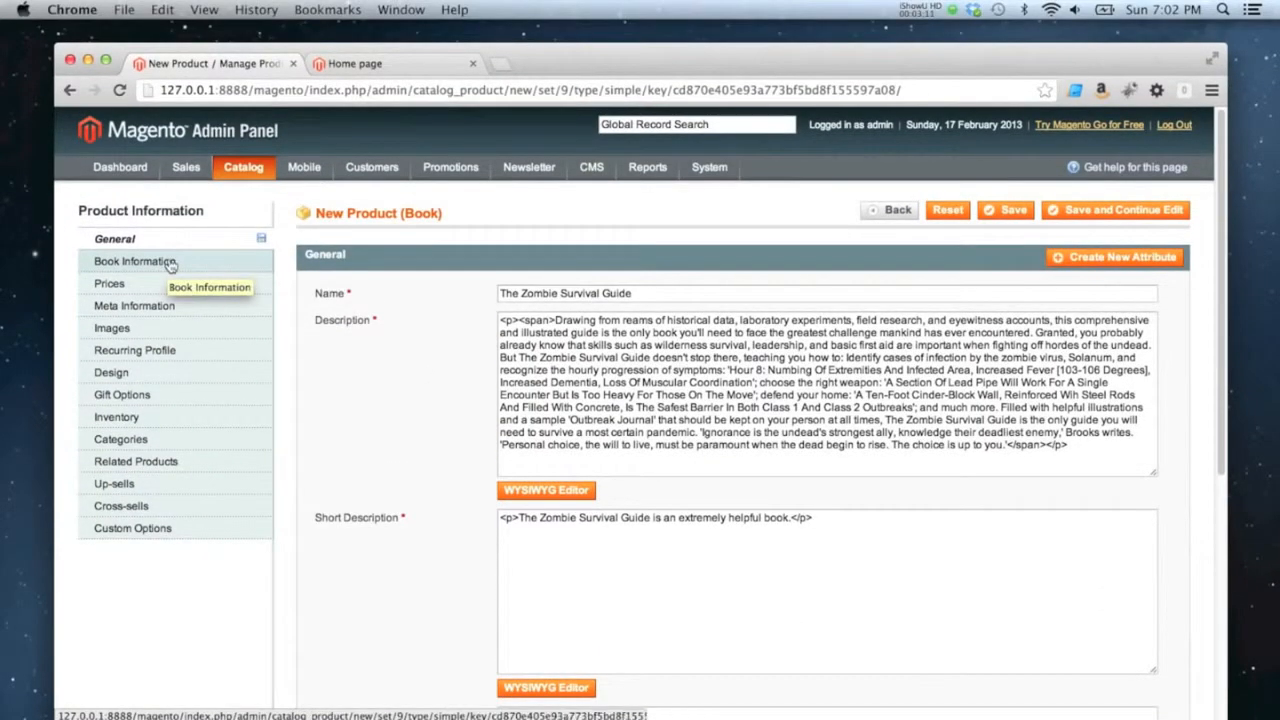
left_click(183, 265)
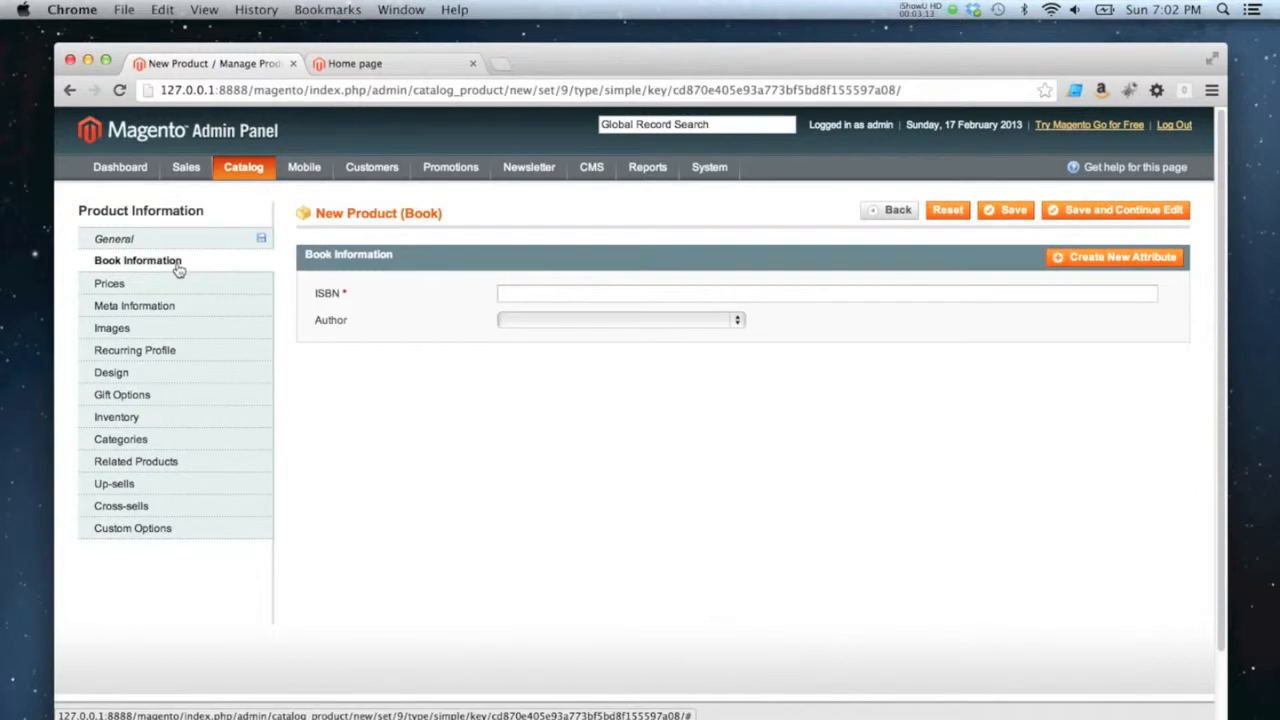
left_click(519, 295)
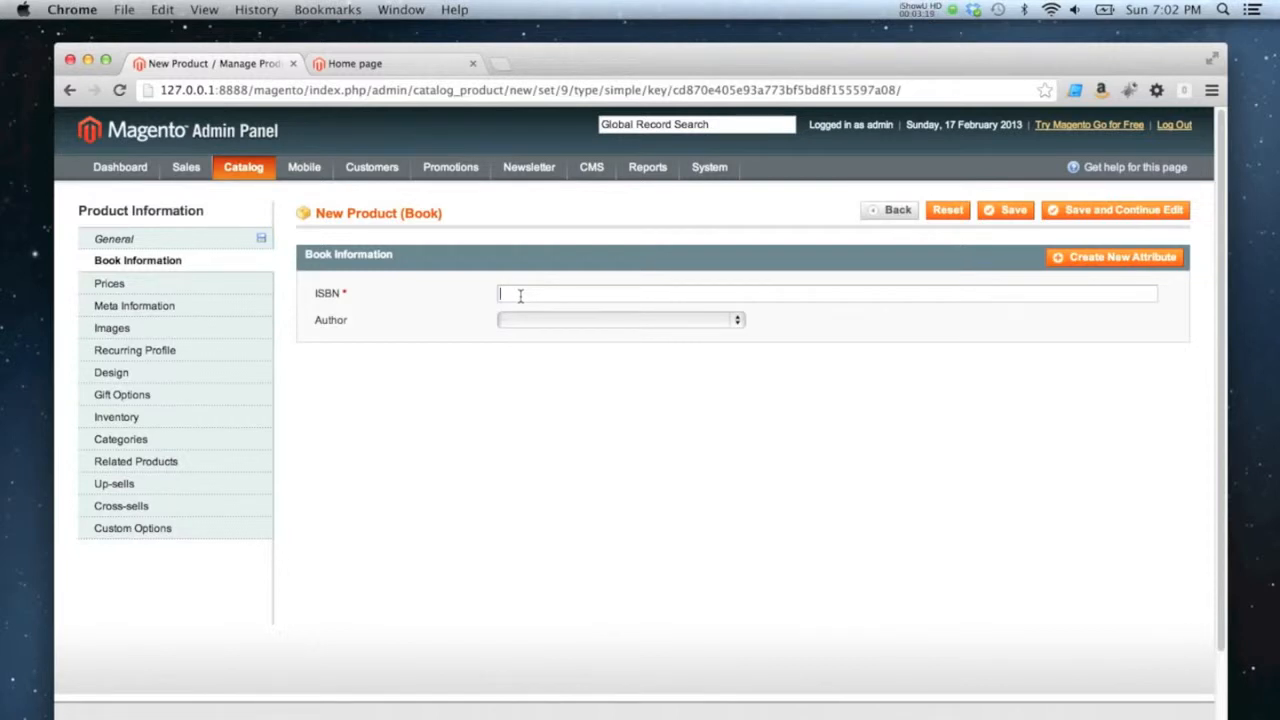
type("9780715633182")
left_click(550, 322)
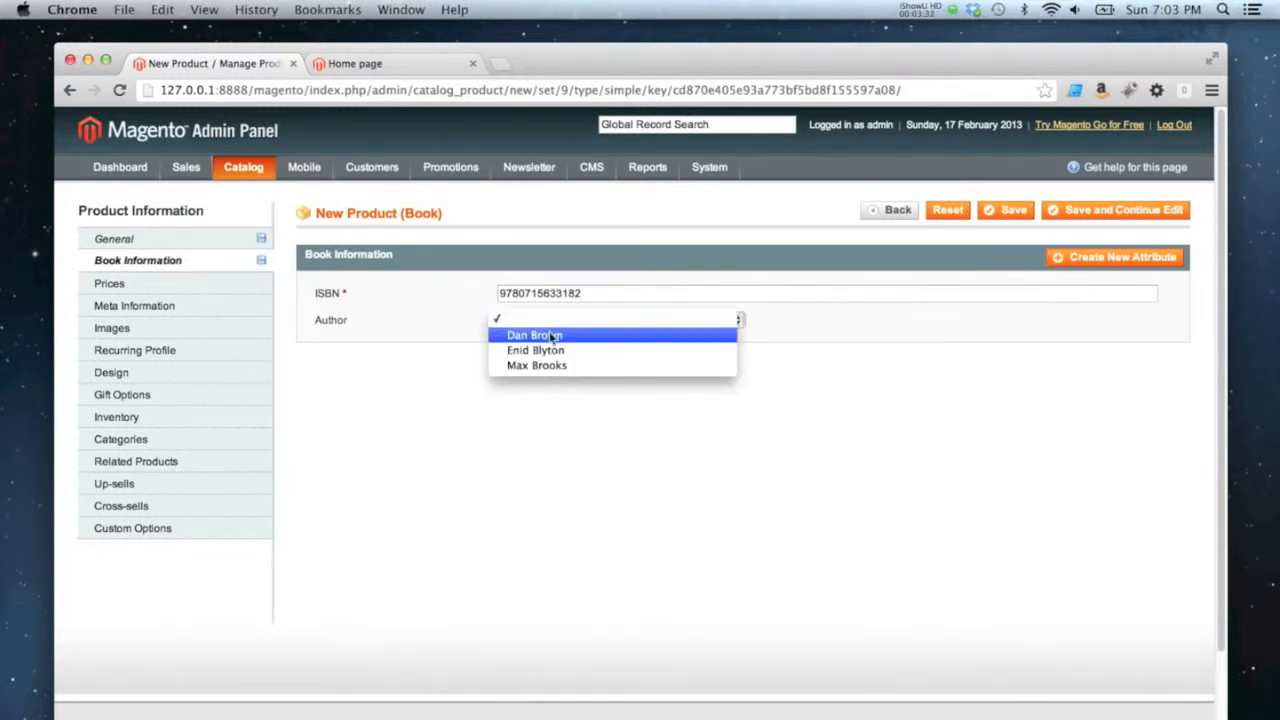
left_click(553, 368)
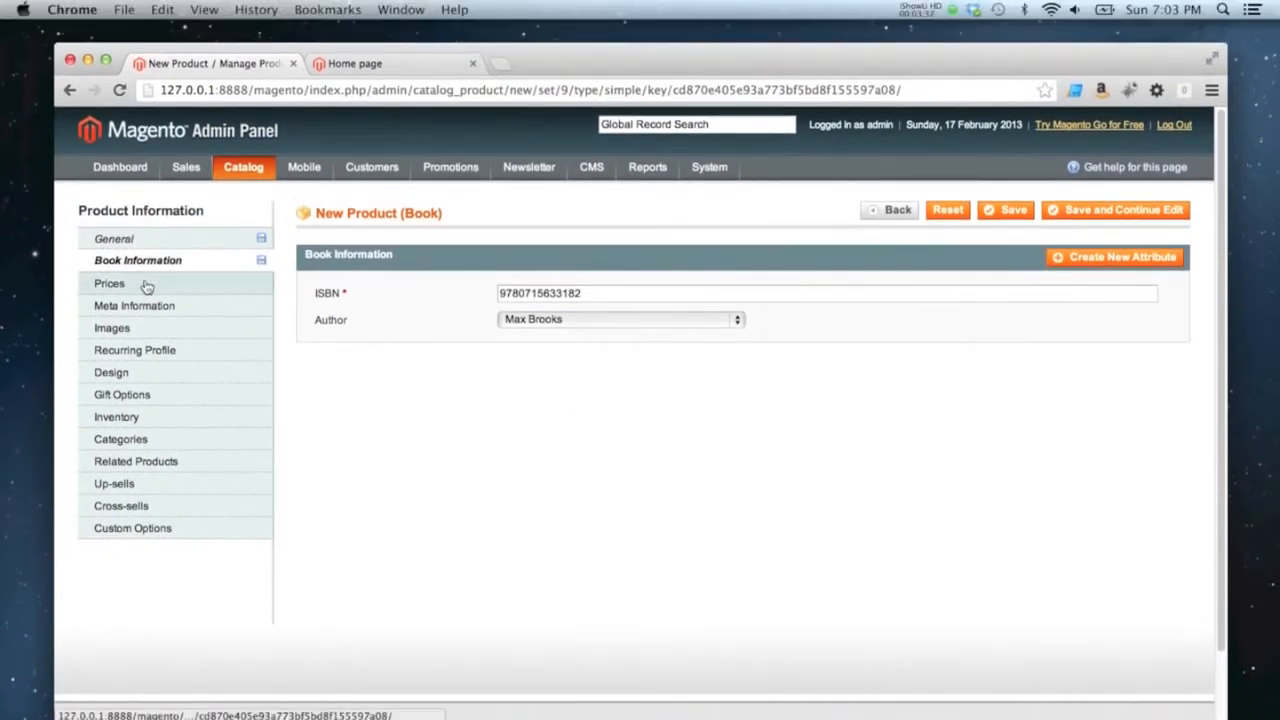
Set the product's price to 9.99 GBP
left_click(148, 289)
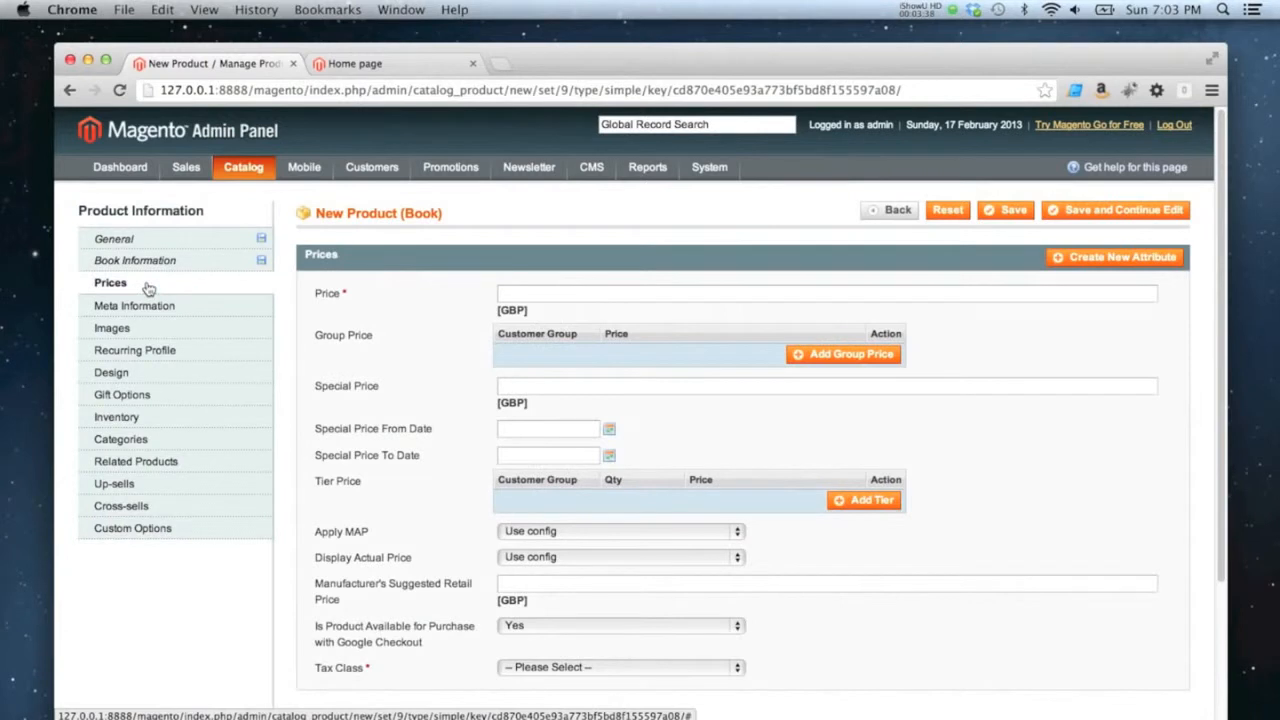
left_click(521, 297)
type("9.99")
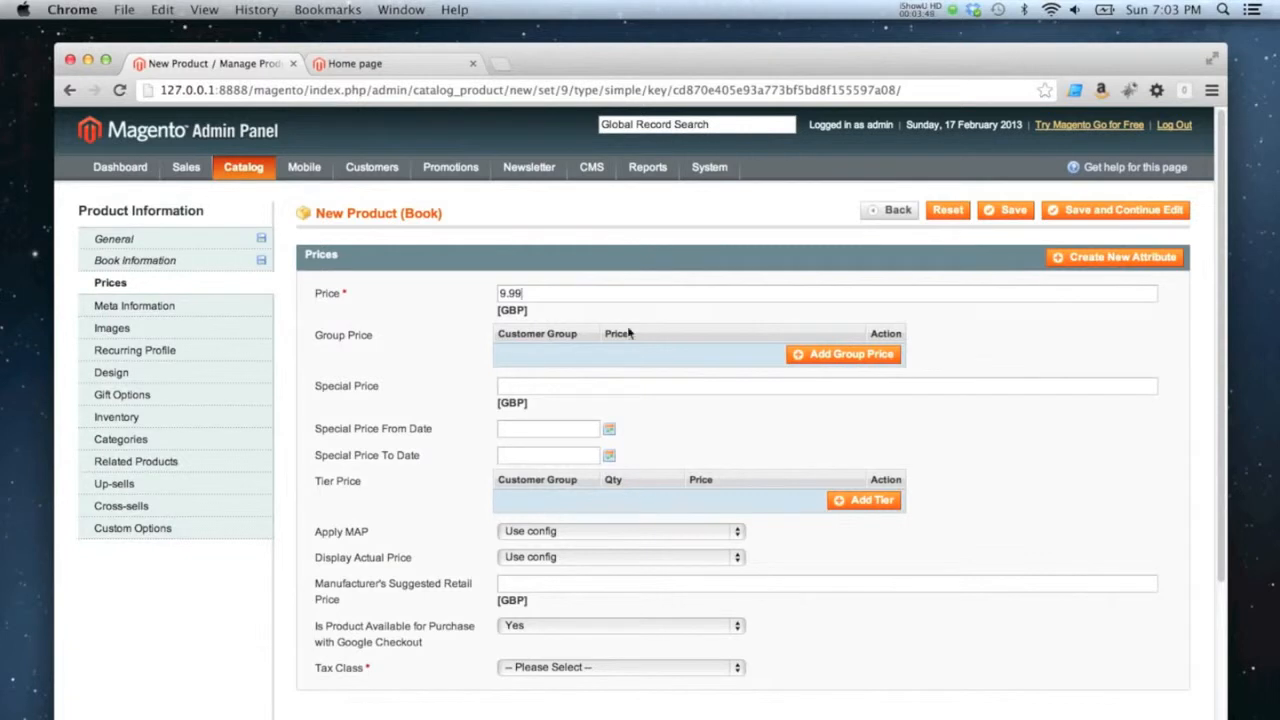
Add a group price of 6.99 for the Wholesale customer group
left_click(826, 362)
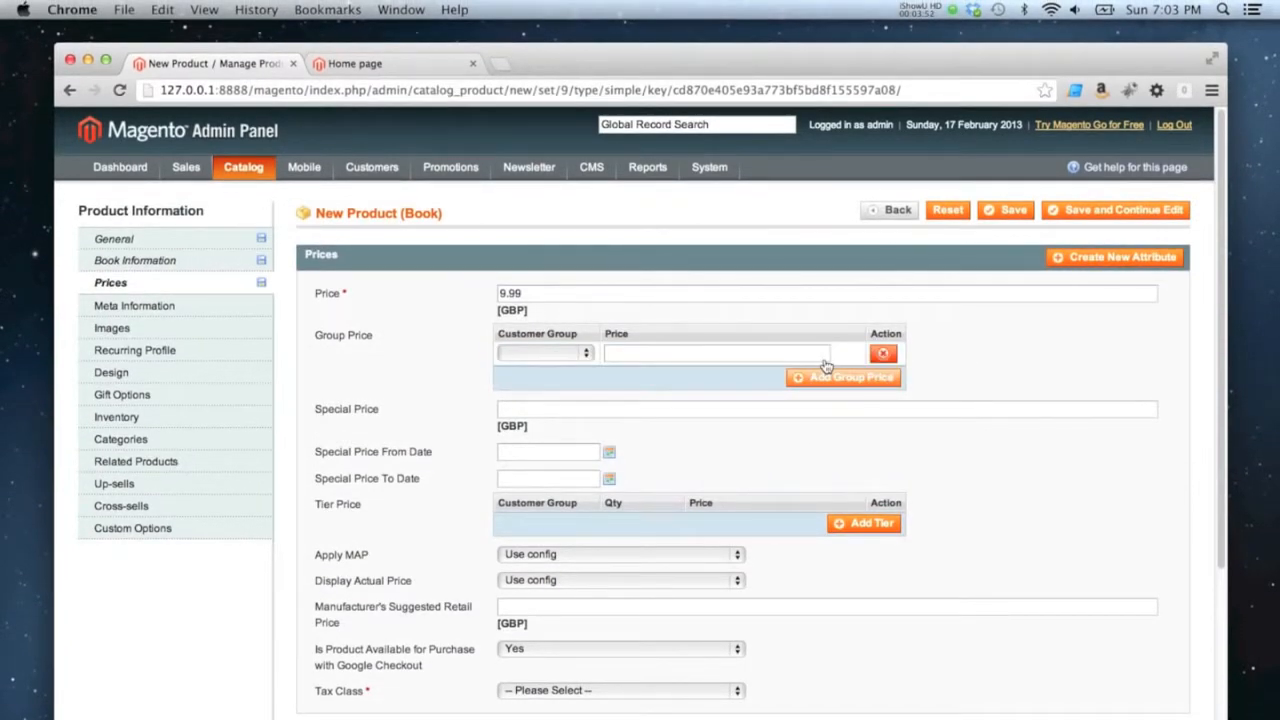
left_click(555, 354)
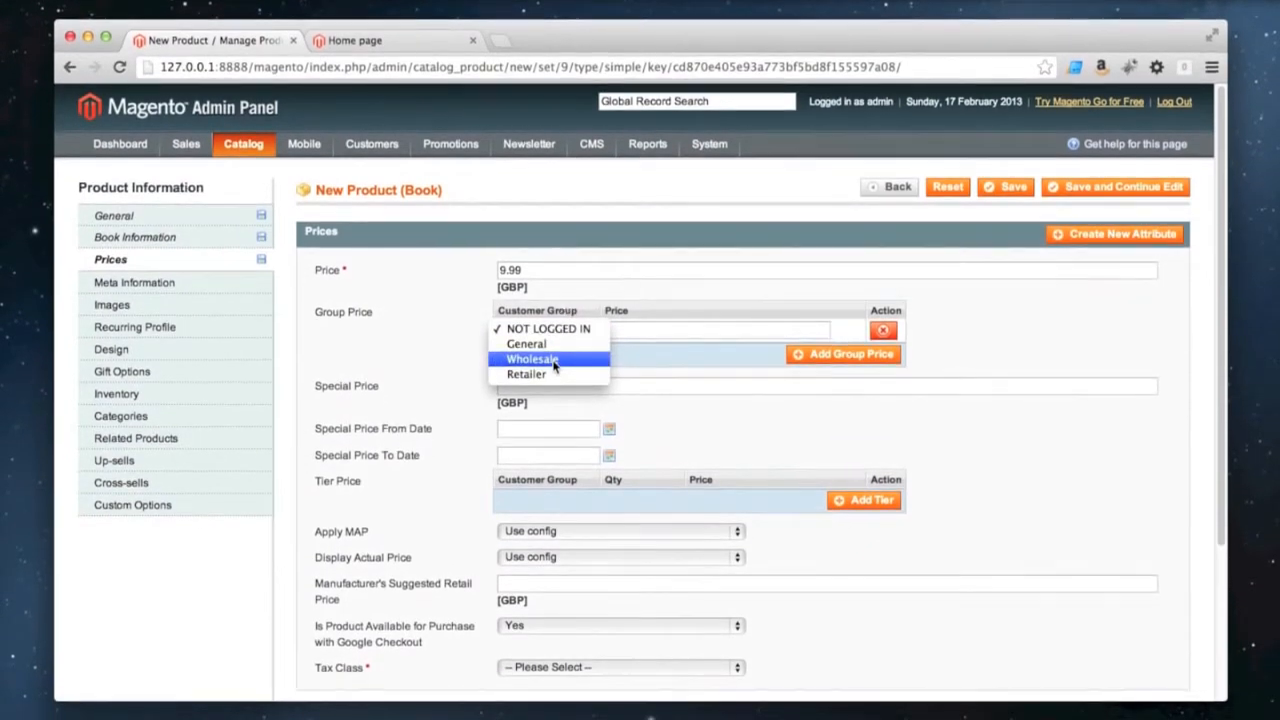
left_click(553, 362)
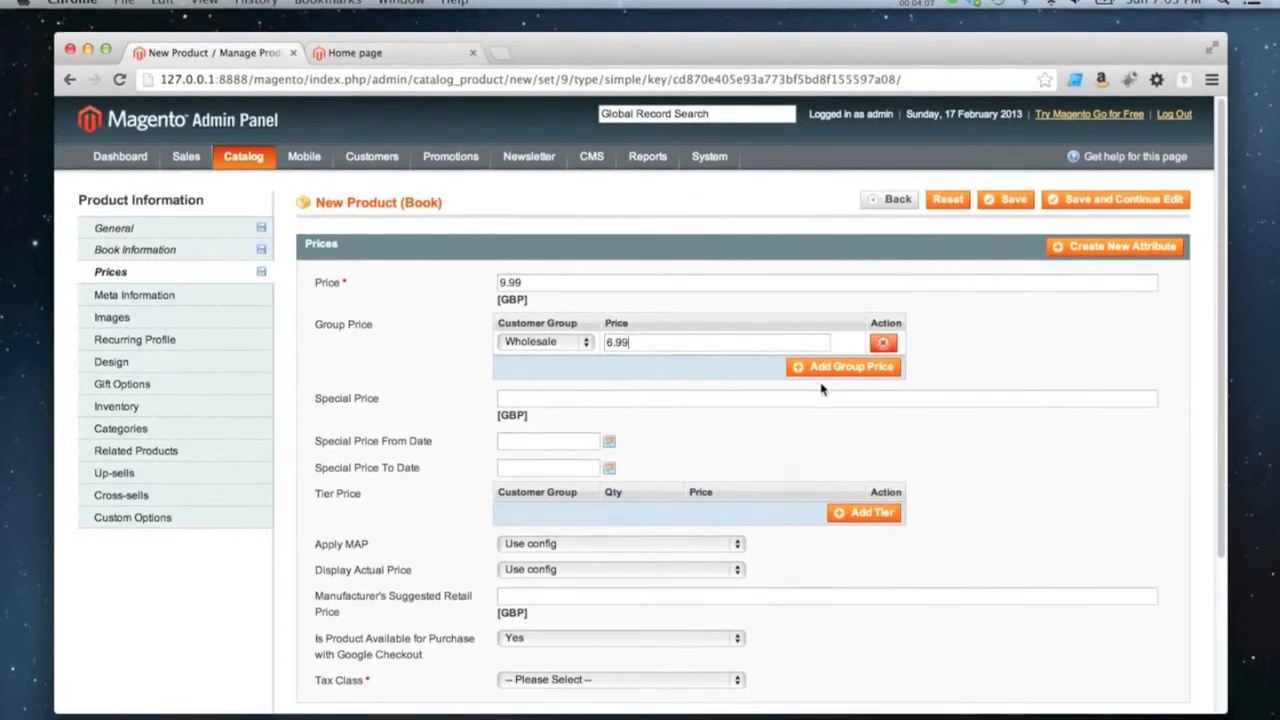
Add a second, empty group price row and delete both group price rows
left_click(843, 377)
left_click(562, 378)
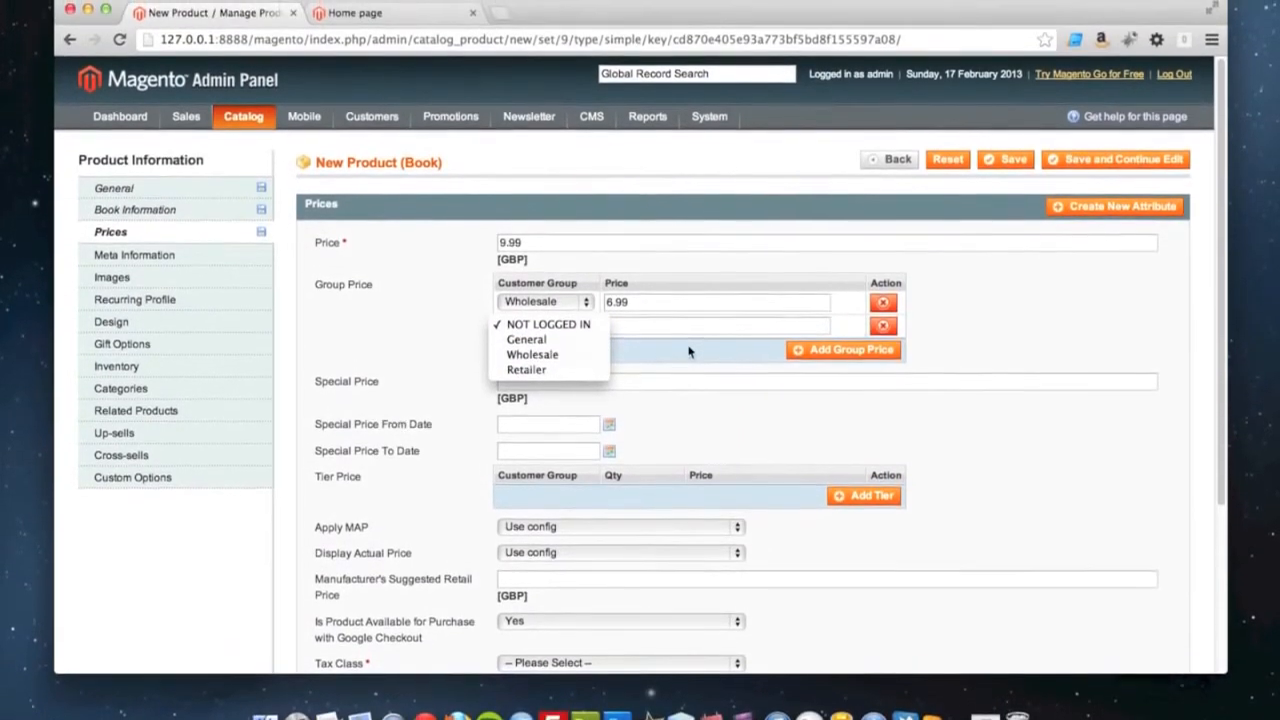
left_click(700, 333)
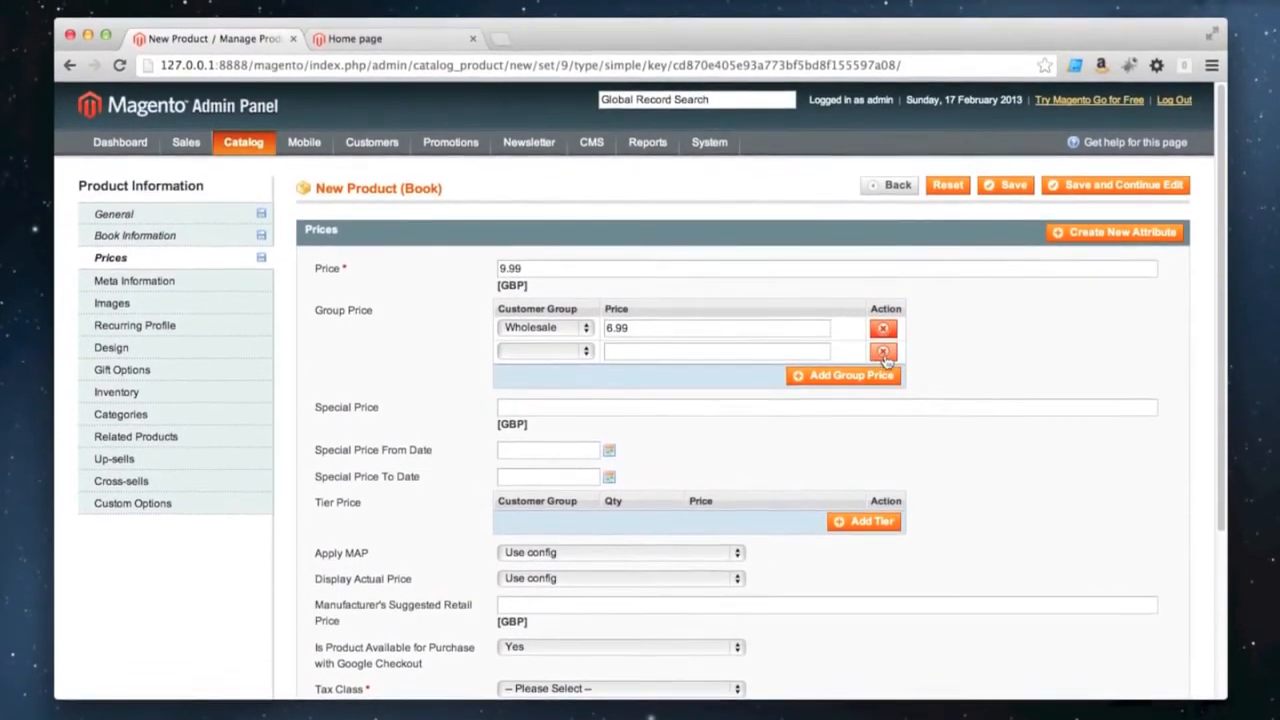
left_click(883, 357)
left_click(883, 357)
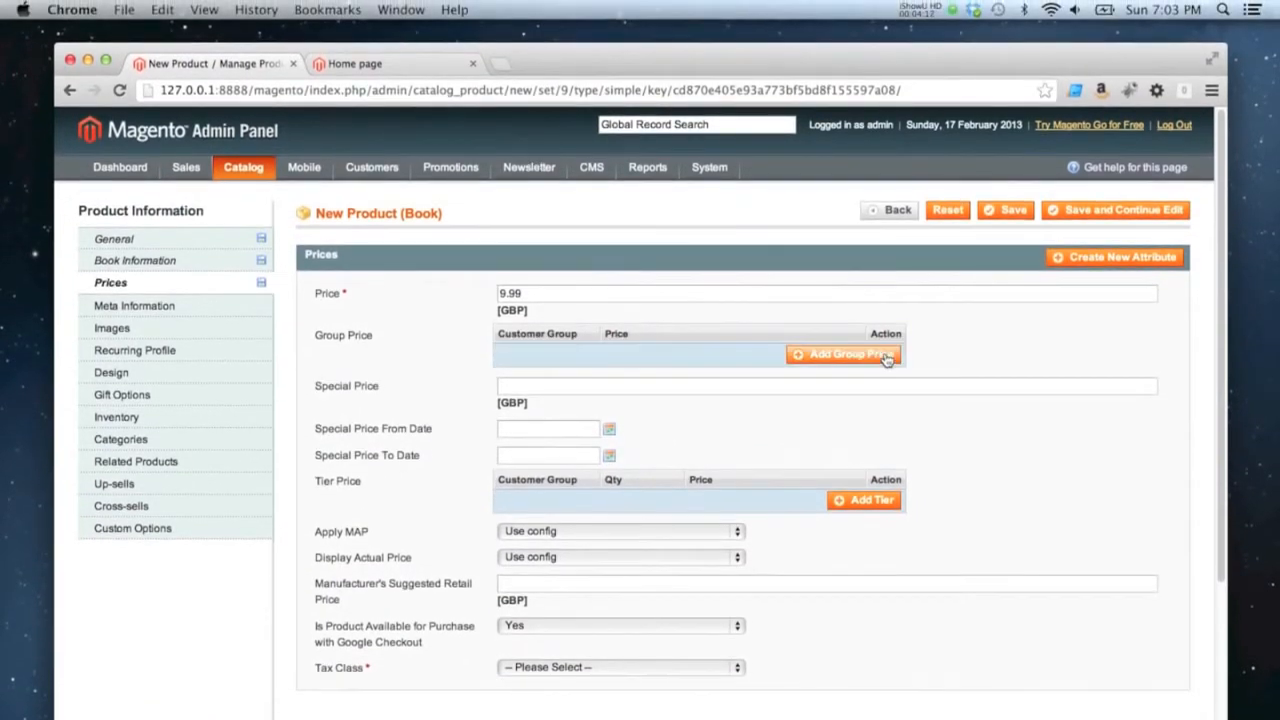
Set a special price of 7.99 GBP valid from 17/02/2013 to 24/02/2013
left_click(522, 388)
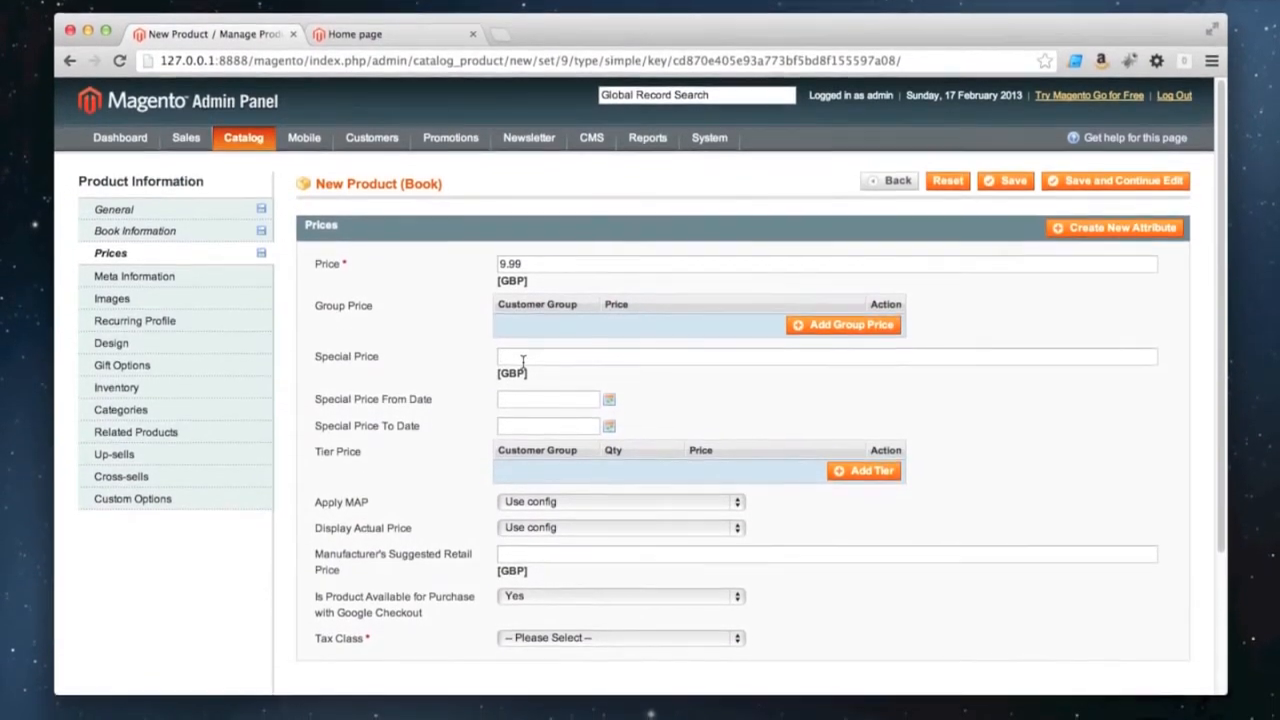
type("8")
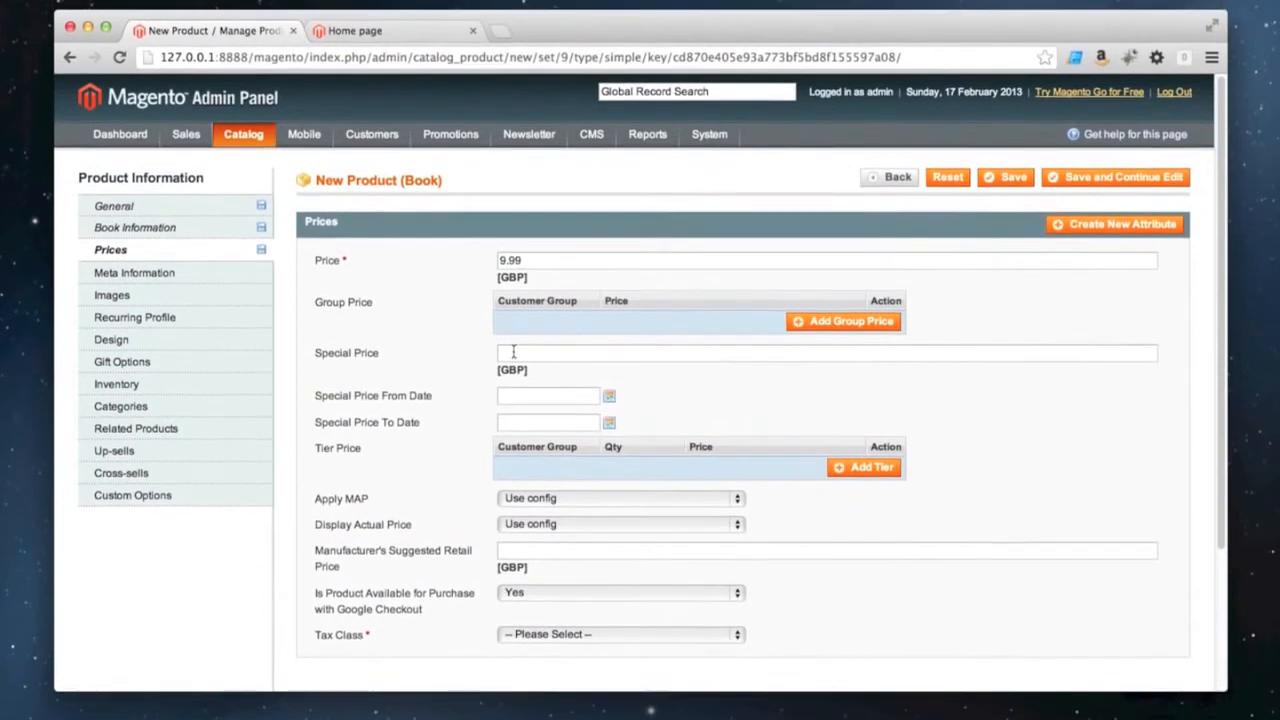
type("7.99")
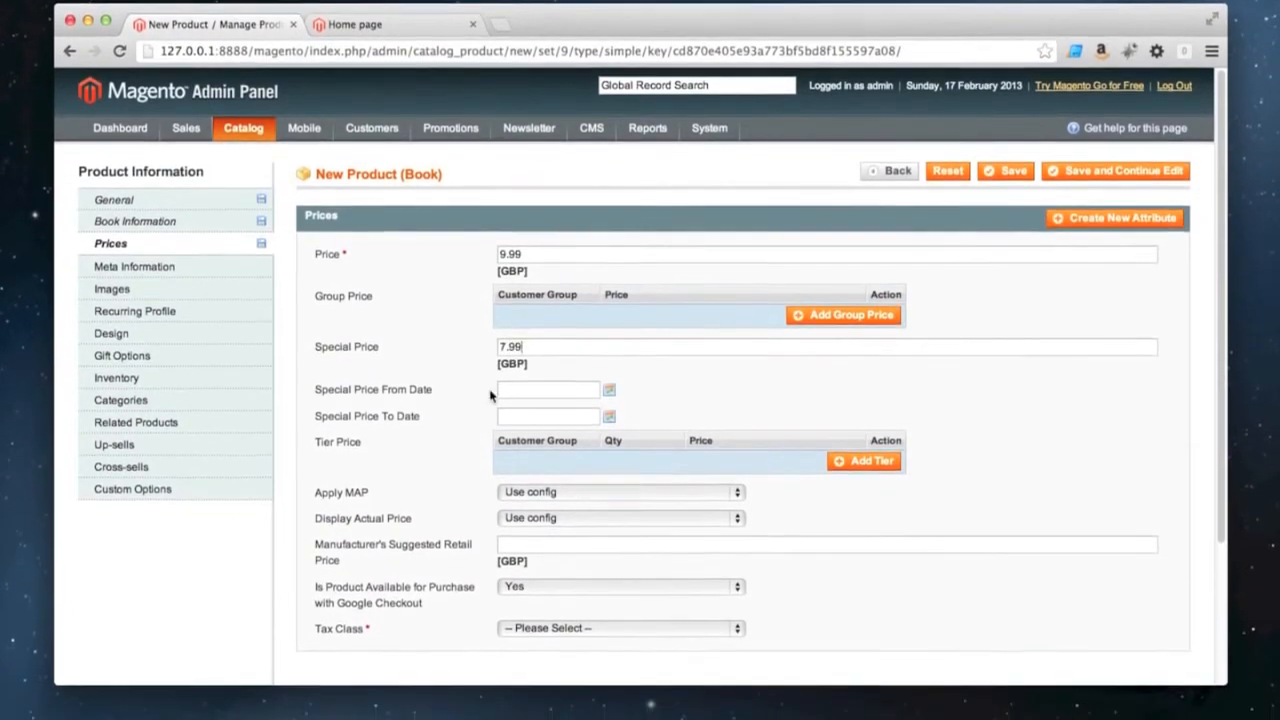
left_click(540, 403)
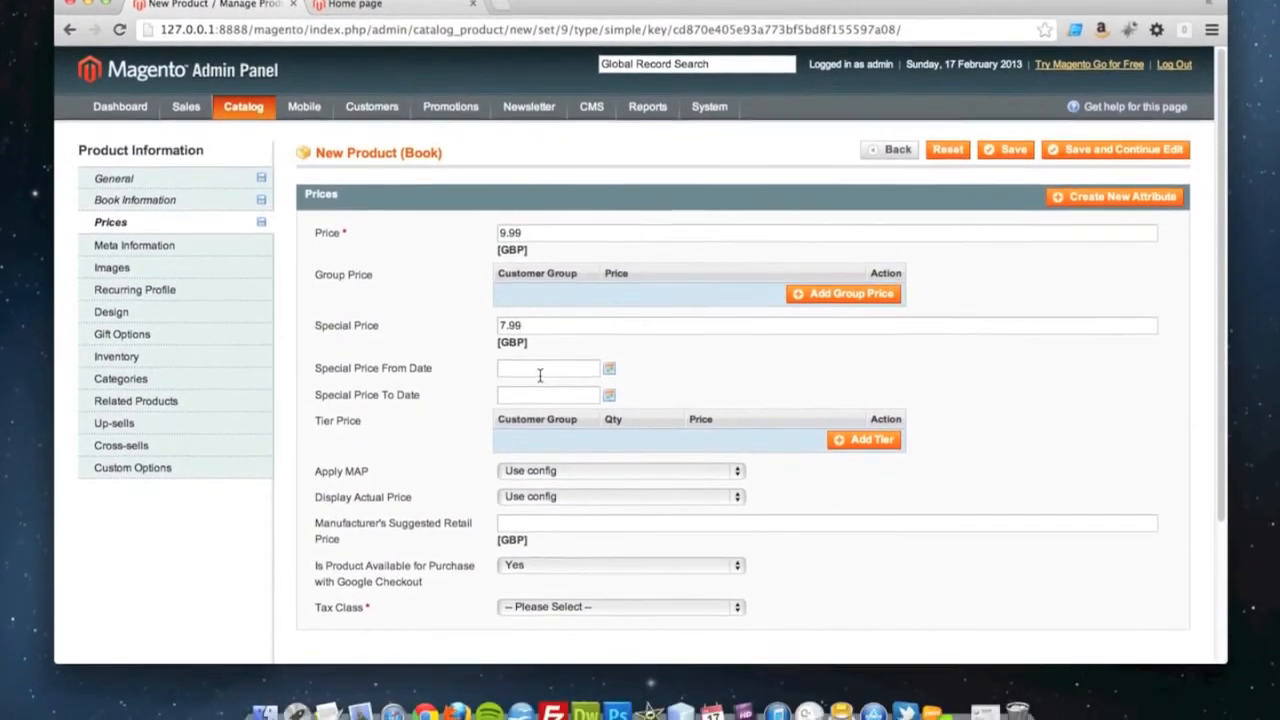
left_click(607, 362)
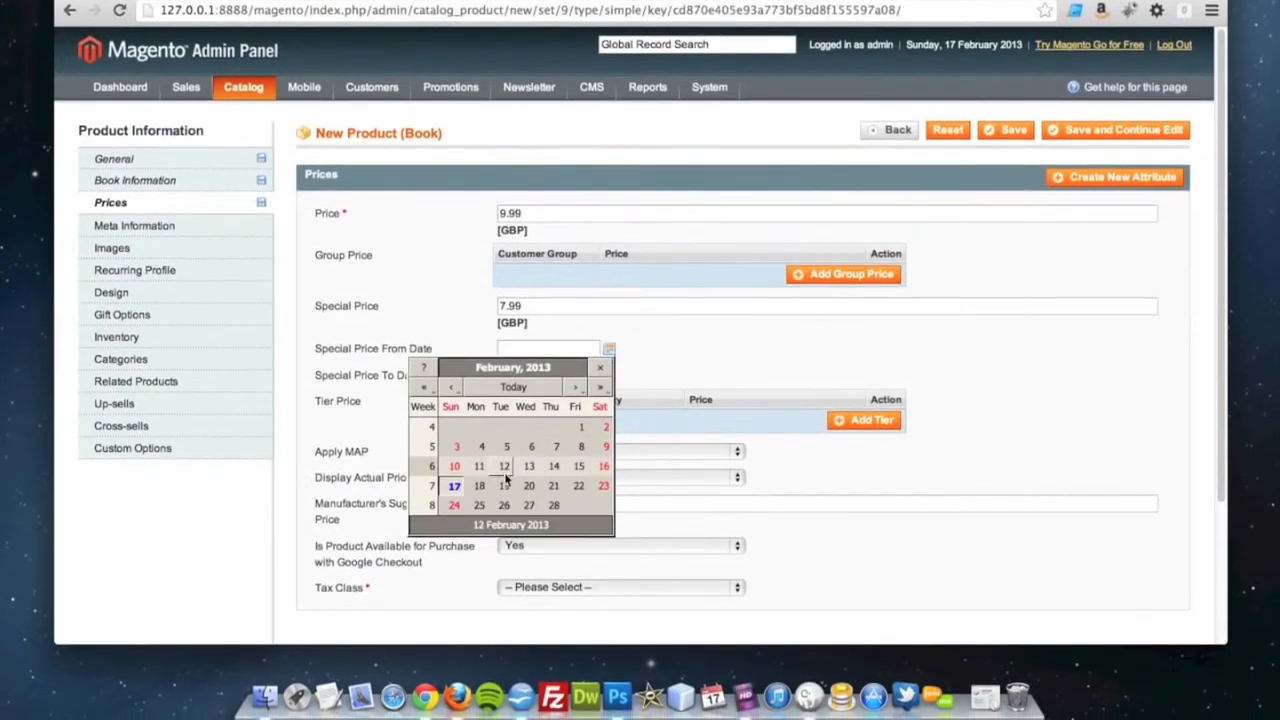
left_click(455, 487)
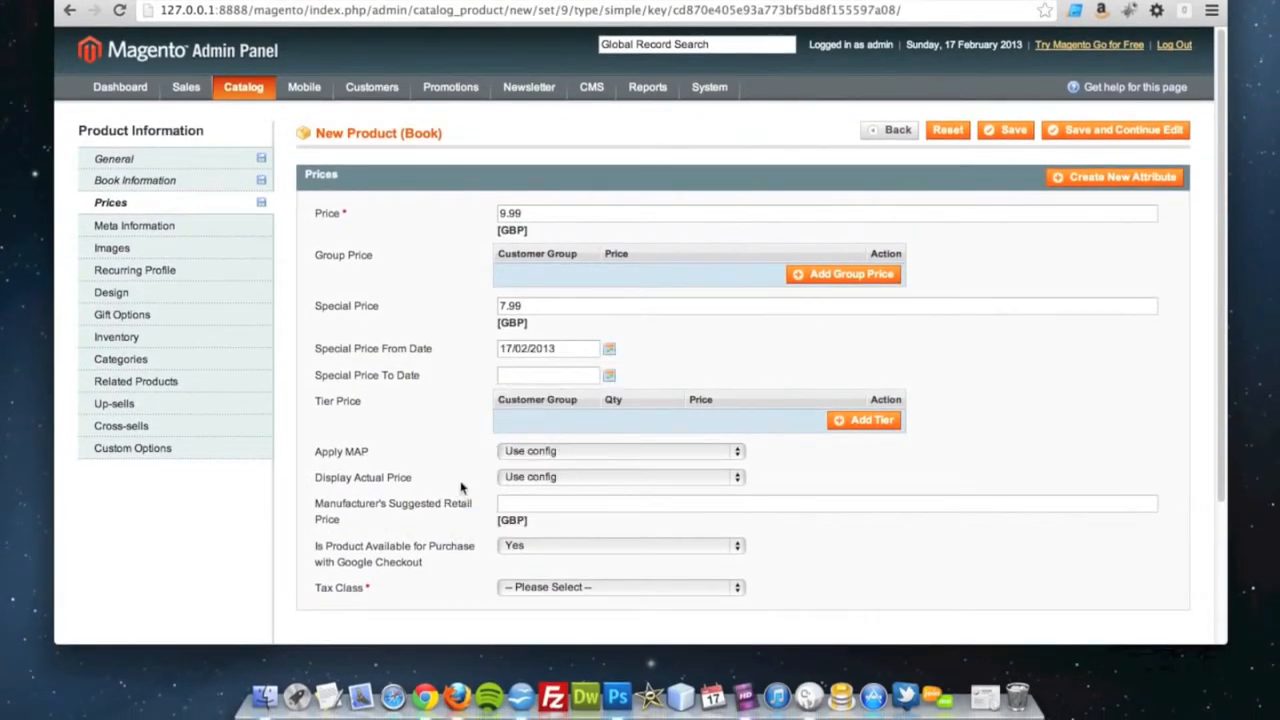
left_click(608, 376)
left_click(454, 531)
Clear the special price together with its from and to dates
left_click_drag(588, 377, 500, 377)
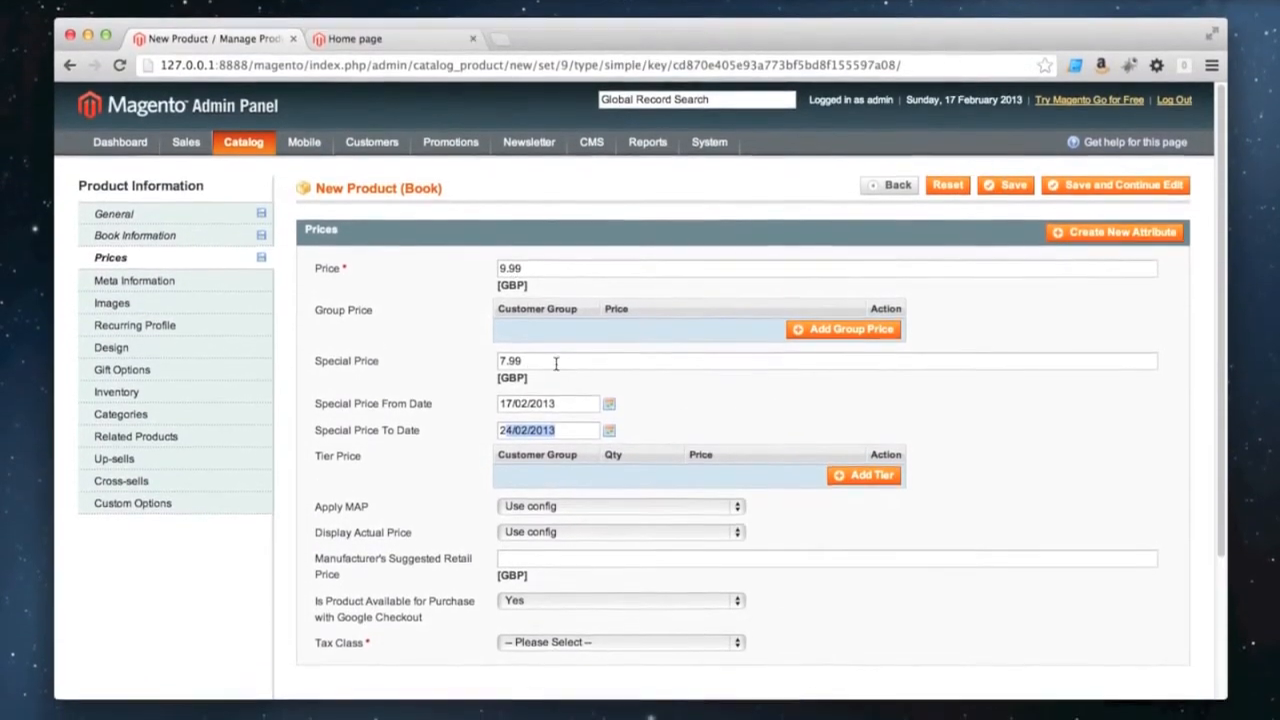
key("BackSpace")
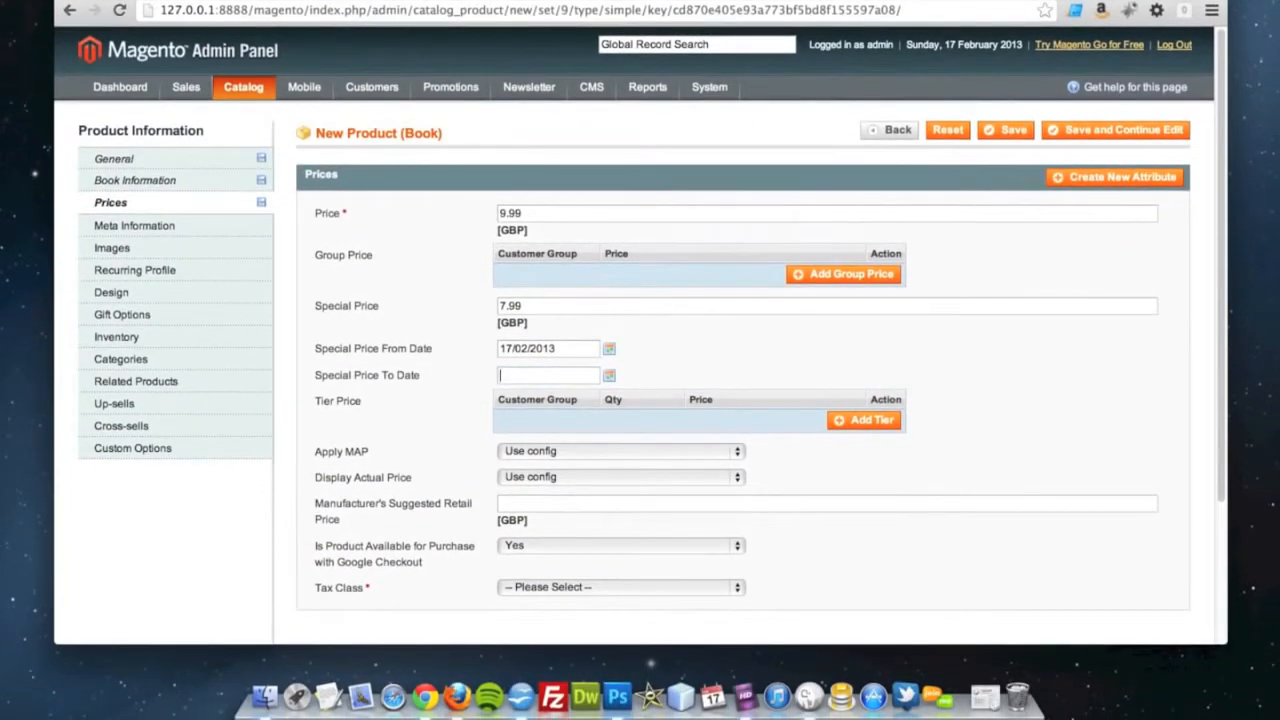
triple_click(592, 348)
key("BackSpace")
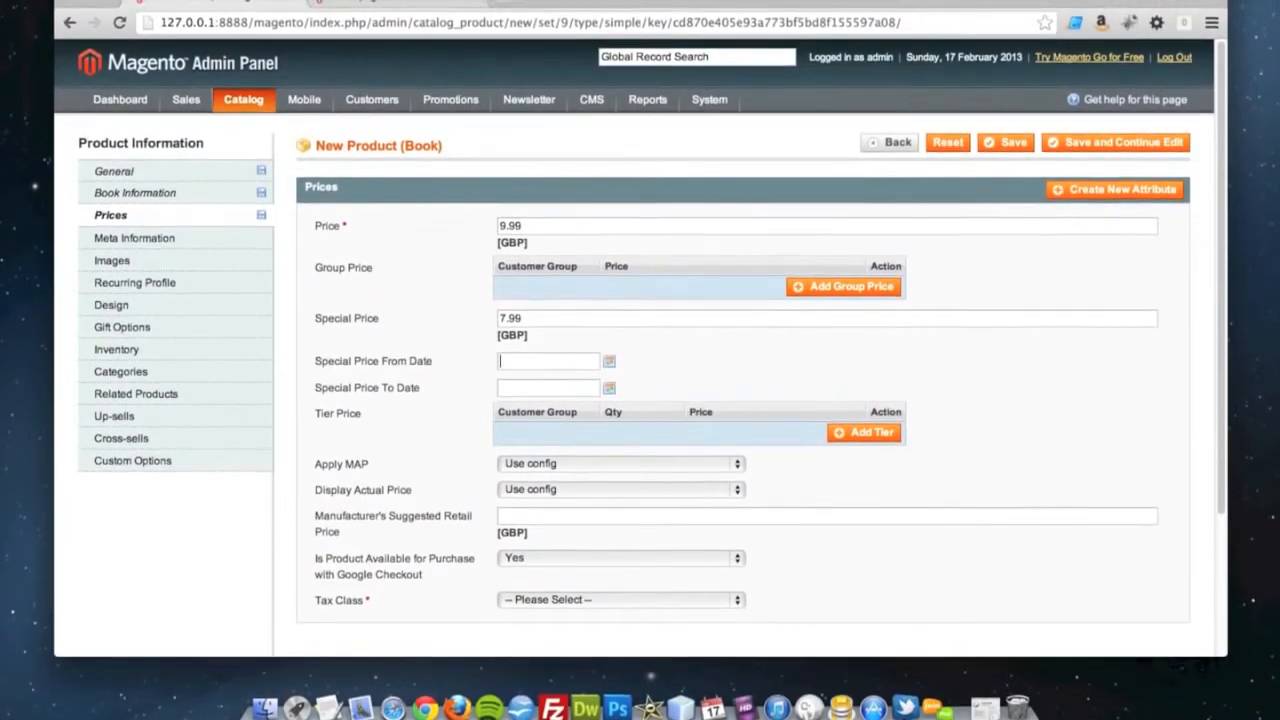
triple_click(560, 333)
key("BackSpace")
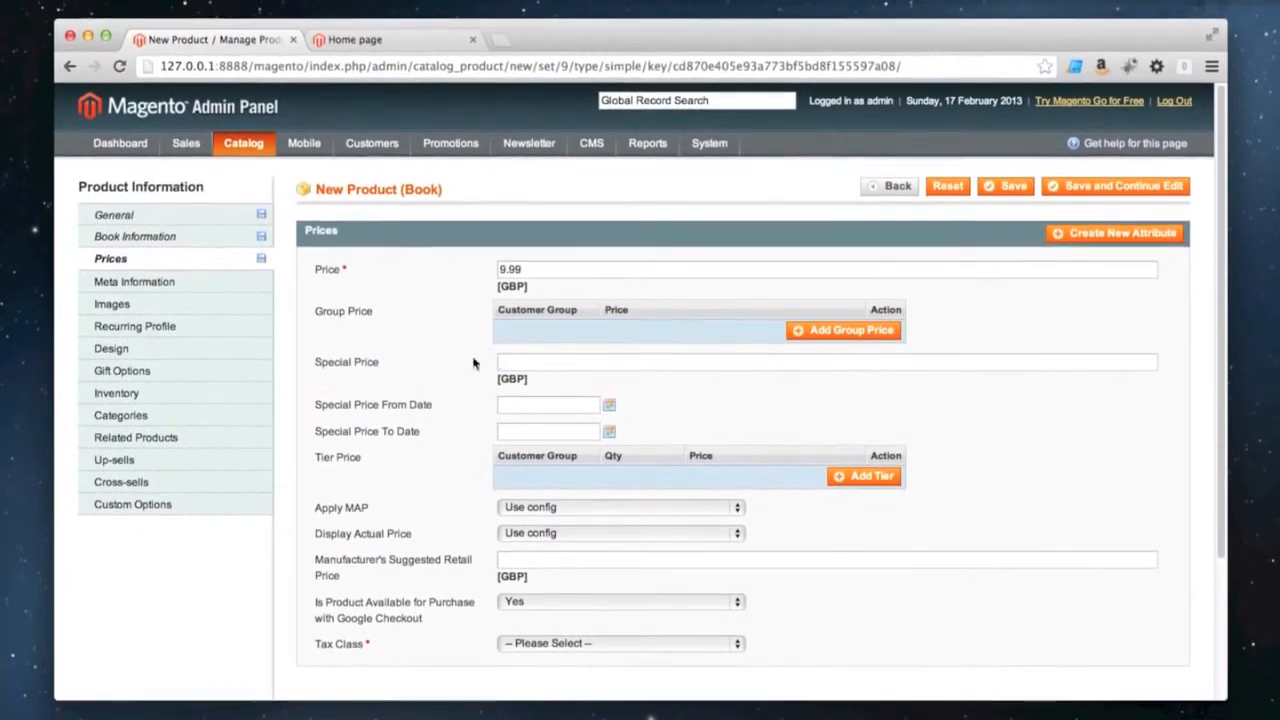
Add a tier price of 7.99 for all groups at a quantity of 5 and above
scroll(680, 372, "down", 3)
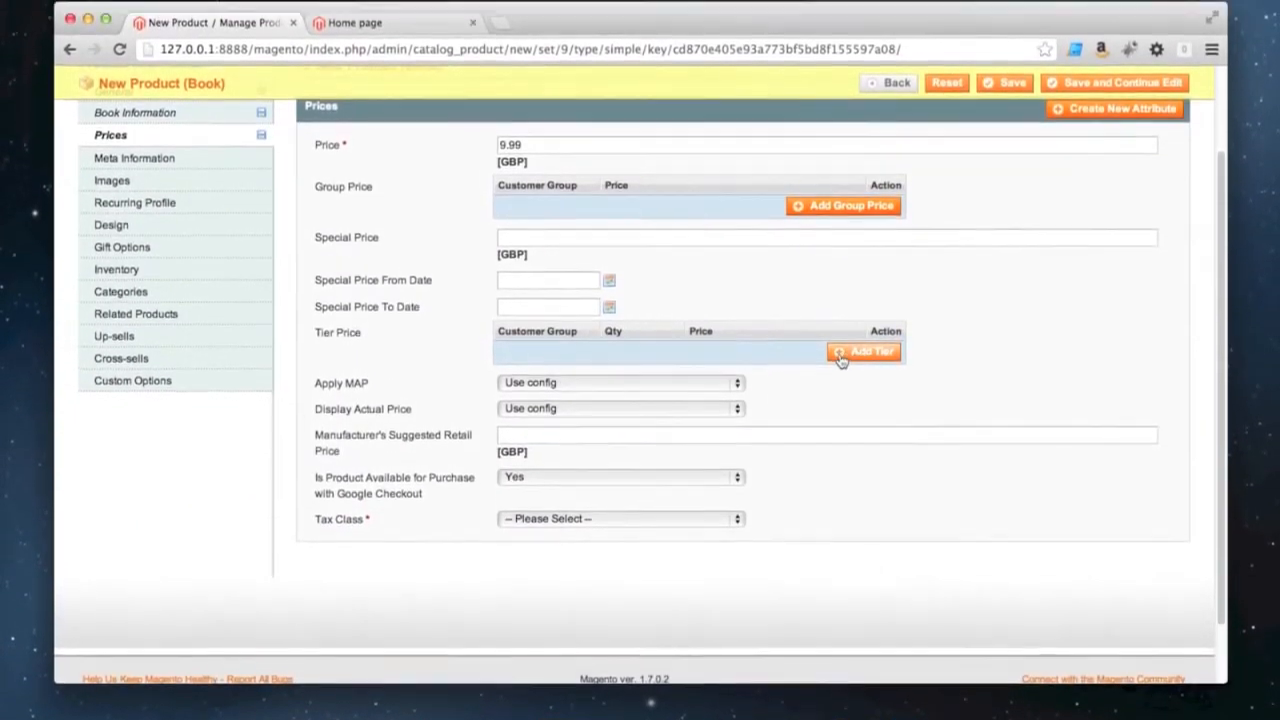
left_click(862, 357)
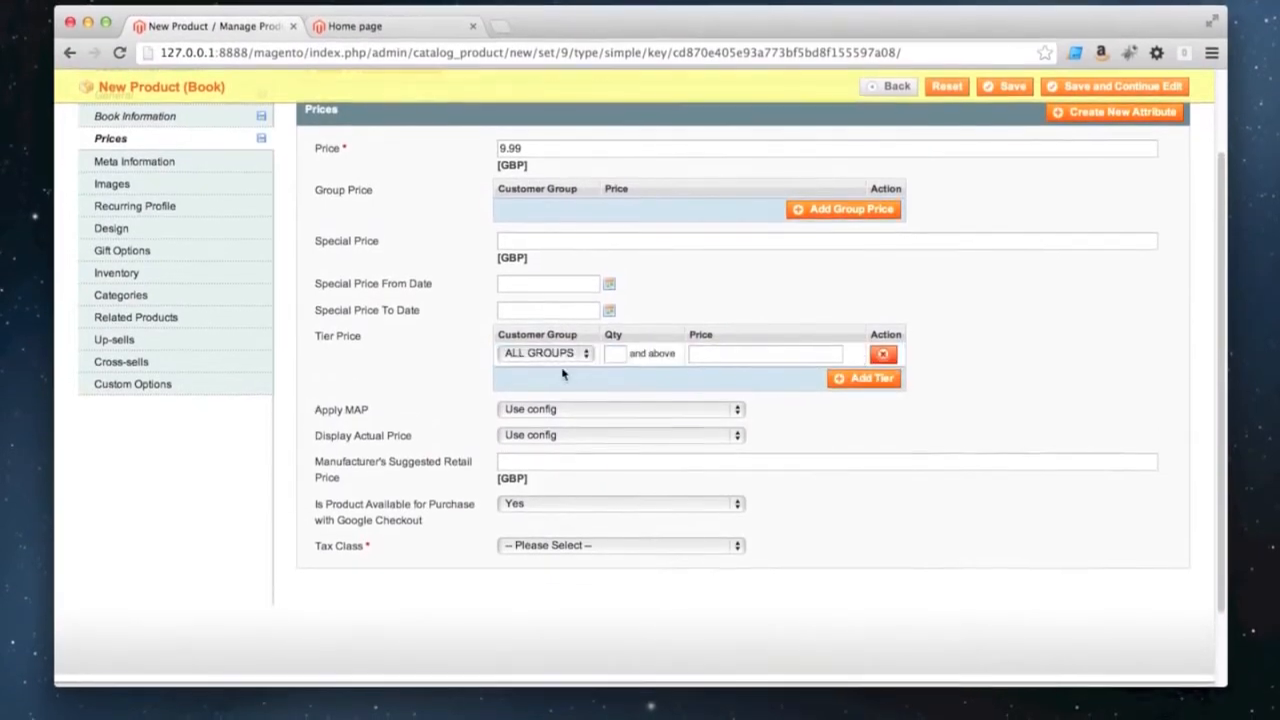
left_click(560, 356)
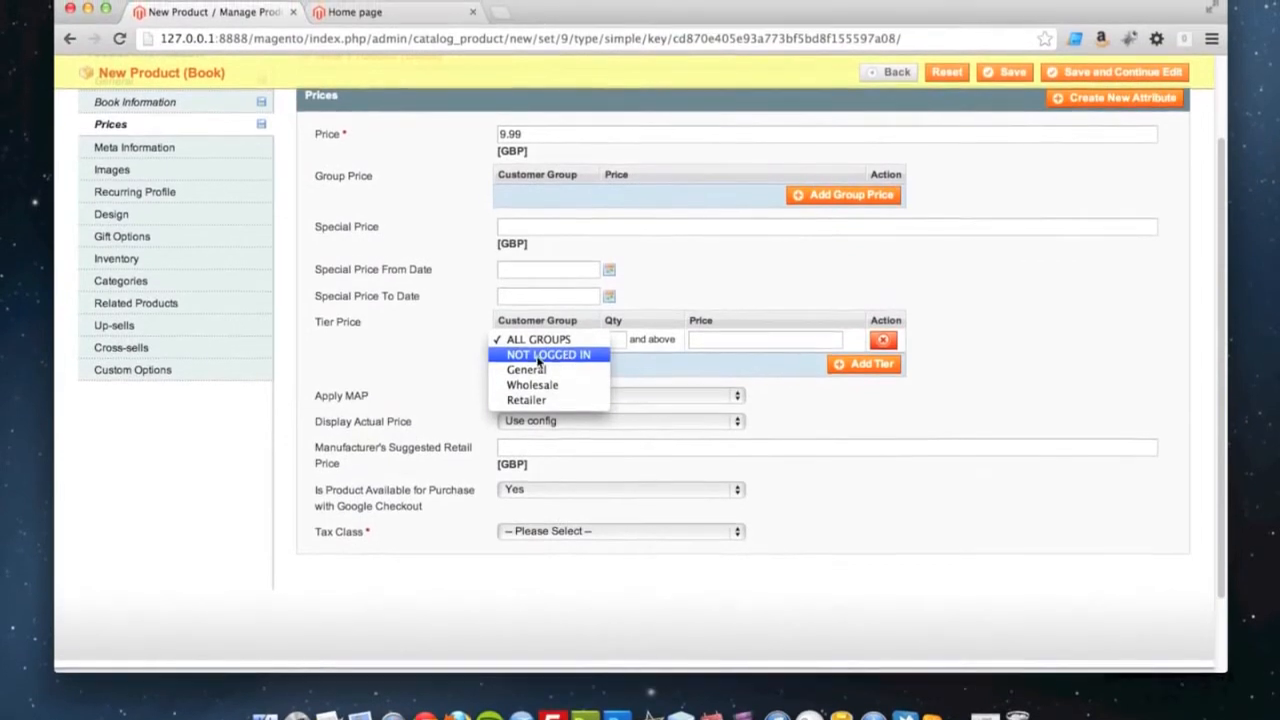
left_click(608, 342)
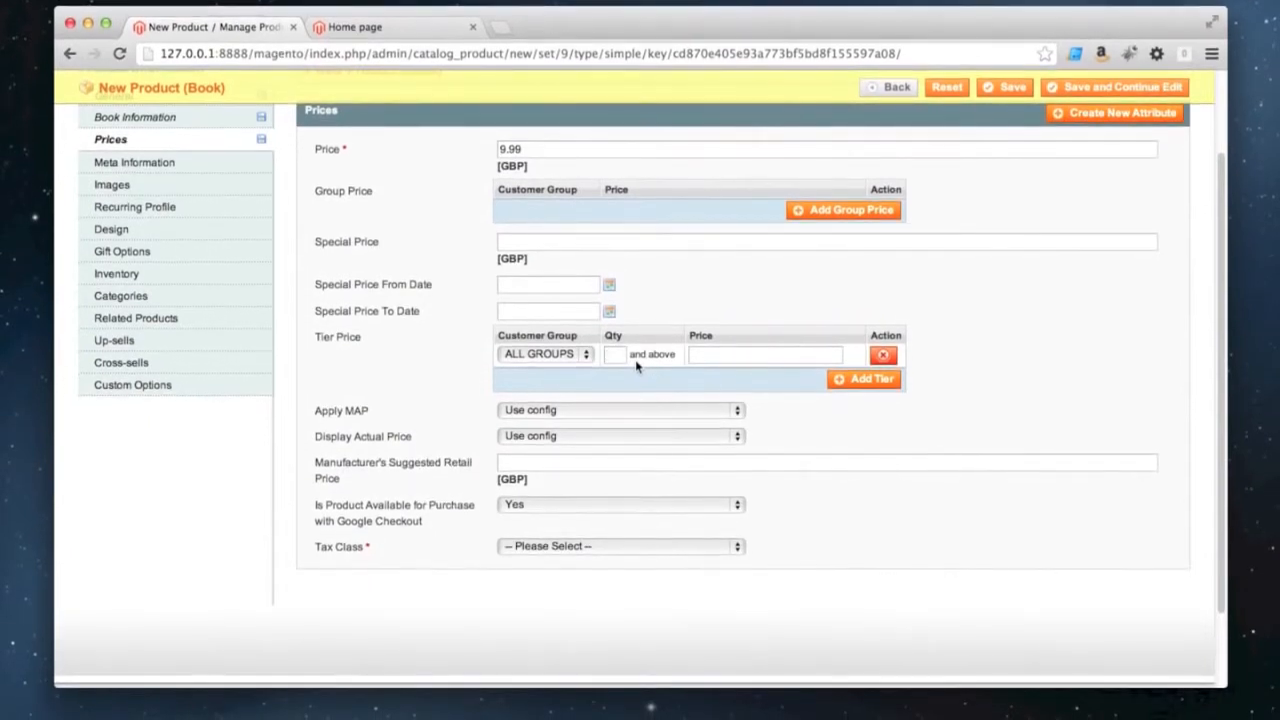
type("5")
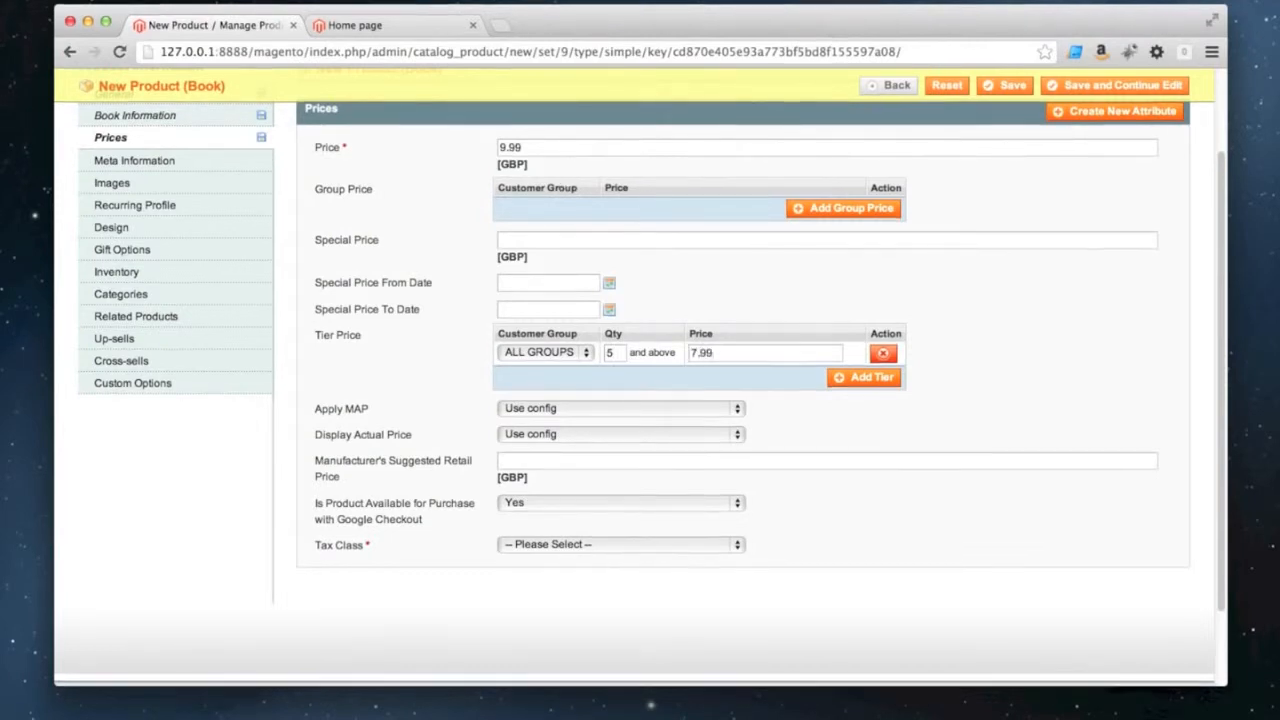
Add a second tier price of 6.99 for all groups at a quantity of 10 and above
left_click(843, 365)
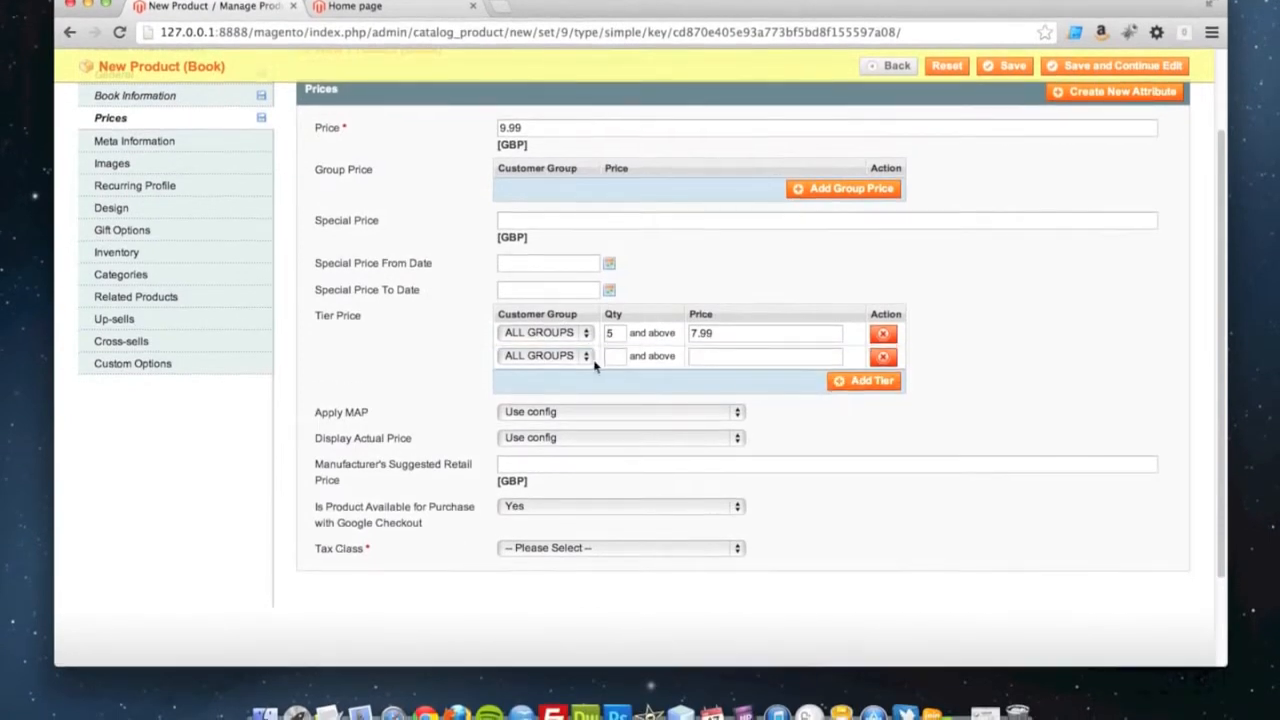
left_click(612, 359)
type("10")
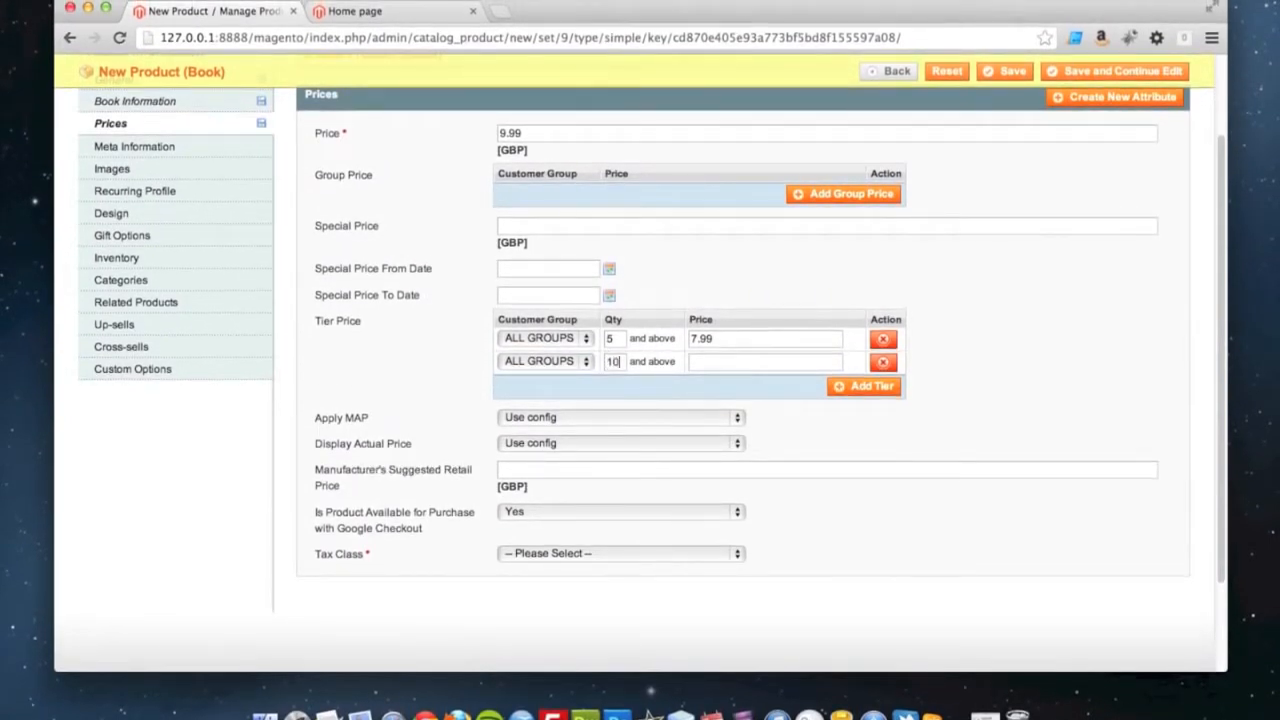
left_click(756, 362)
type("6.99")
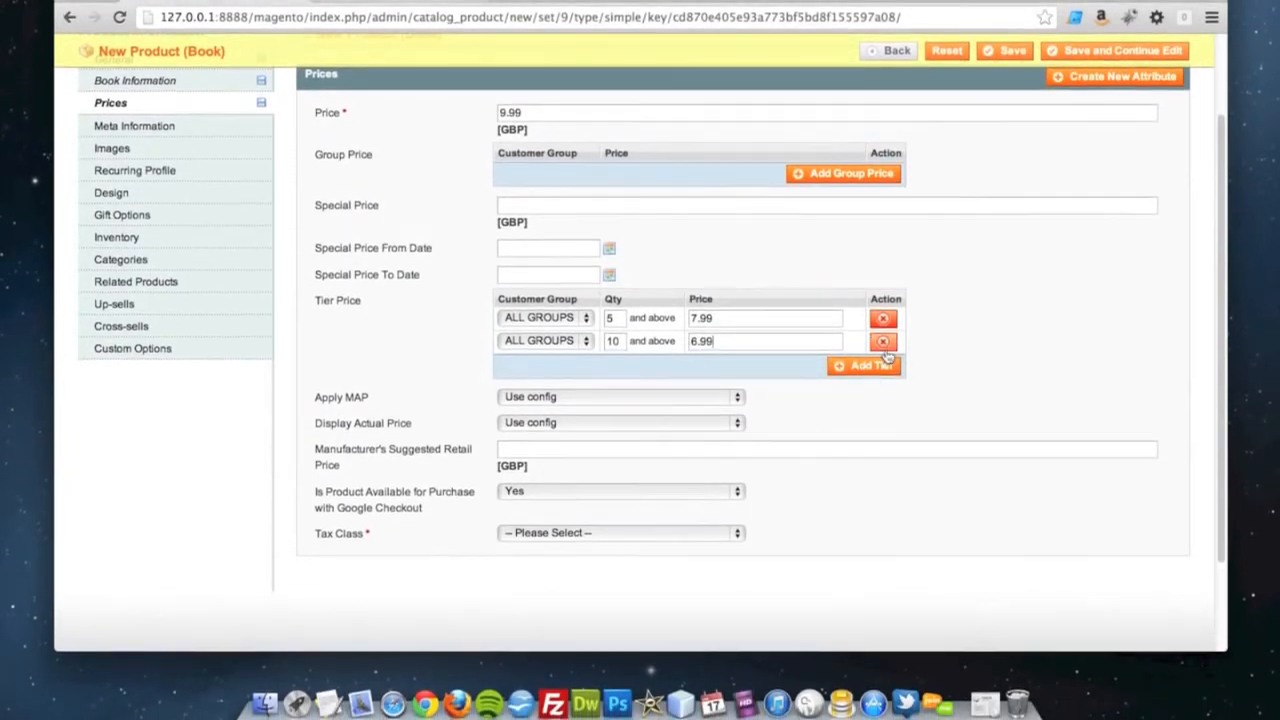
Delete both tier prices from the product
left_click(883, 359)
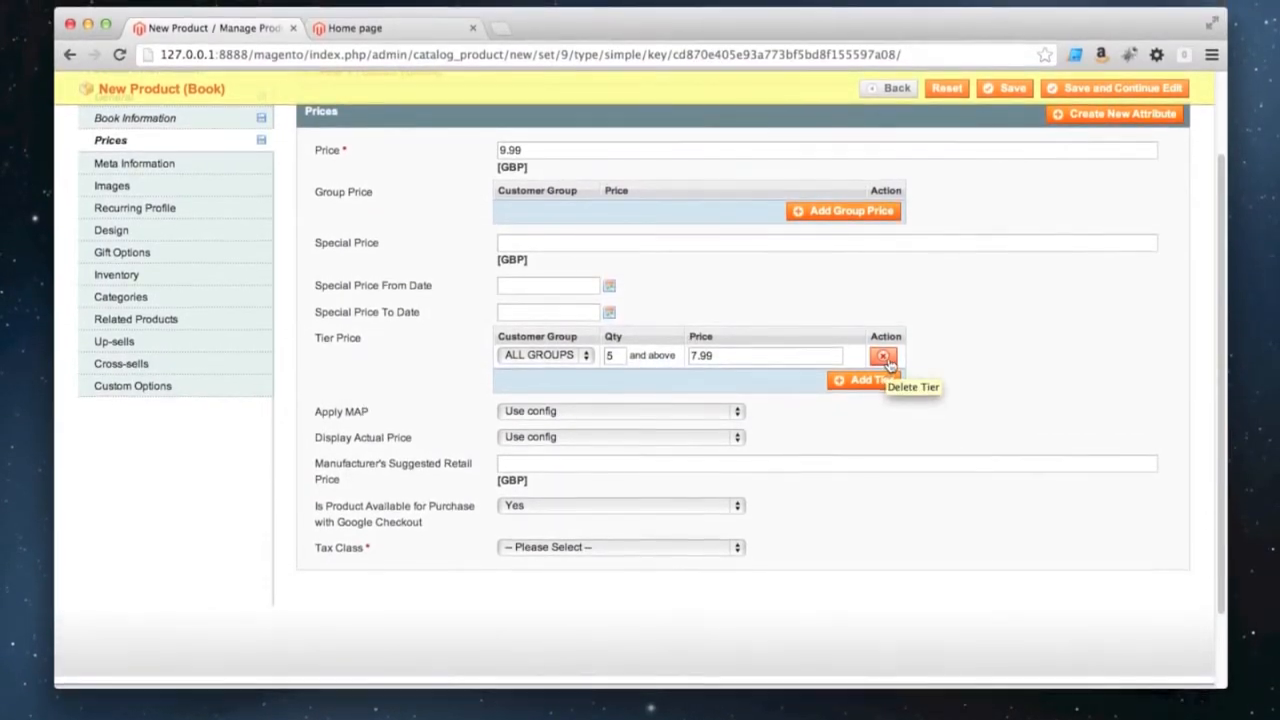
left_click(884, 359)
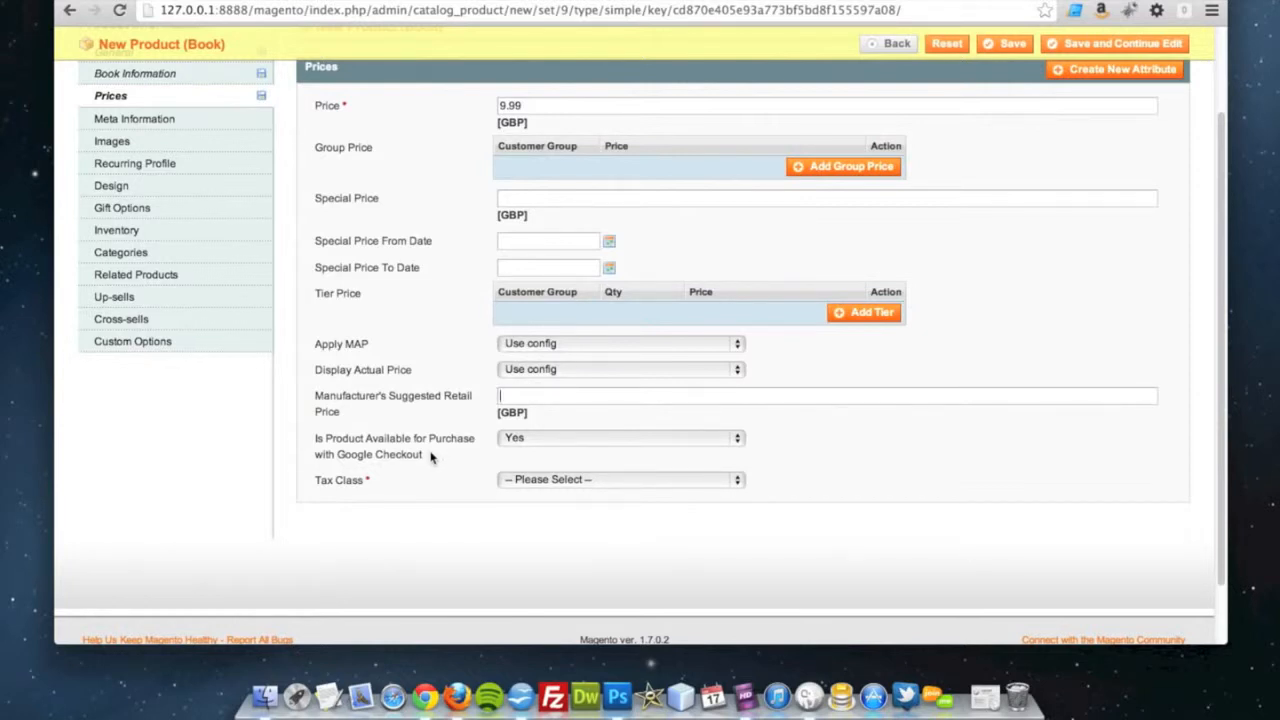
Set the product's tax class to Taxable Goods
left_click(530, 482)
left_click(539, 510)
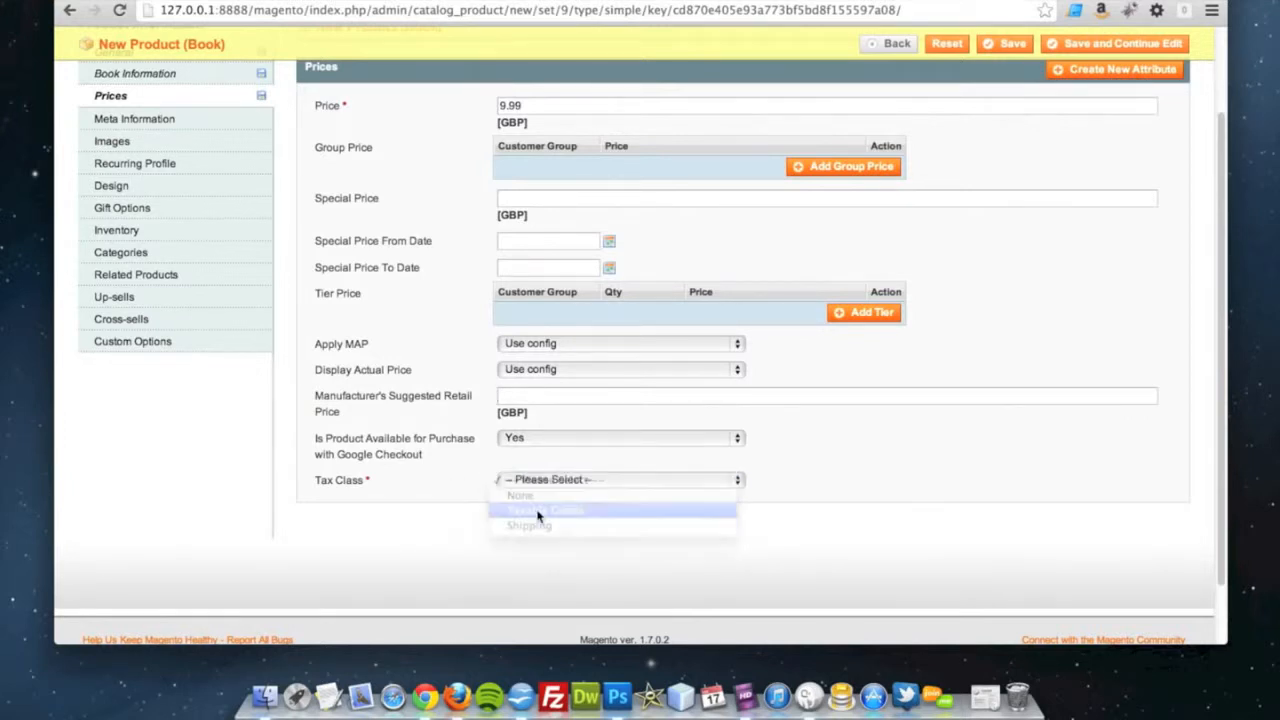
In the meta information, enter the keywords "zombie, survival, guide, zombies, the undead"
scroll(387, 462, "up", 1)
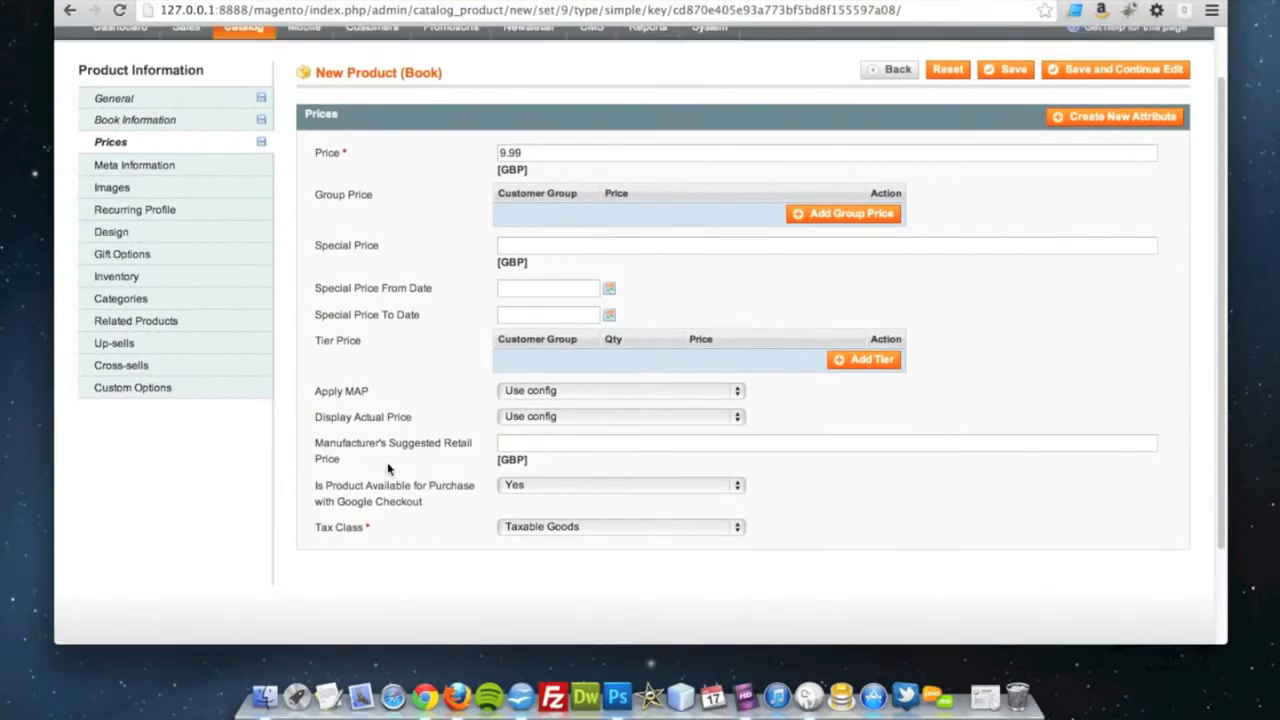
scroll(372, 448, "up", 1)
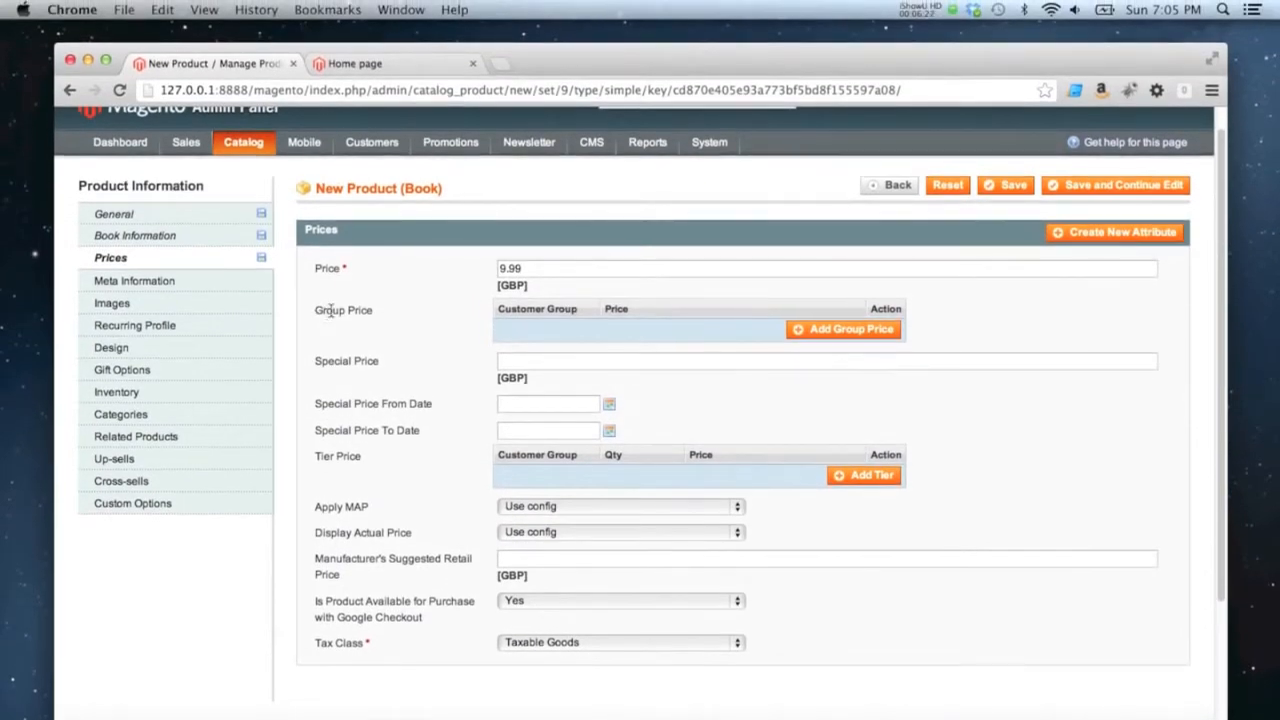
left_click(173, 286)
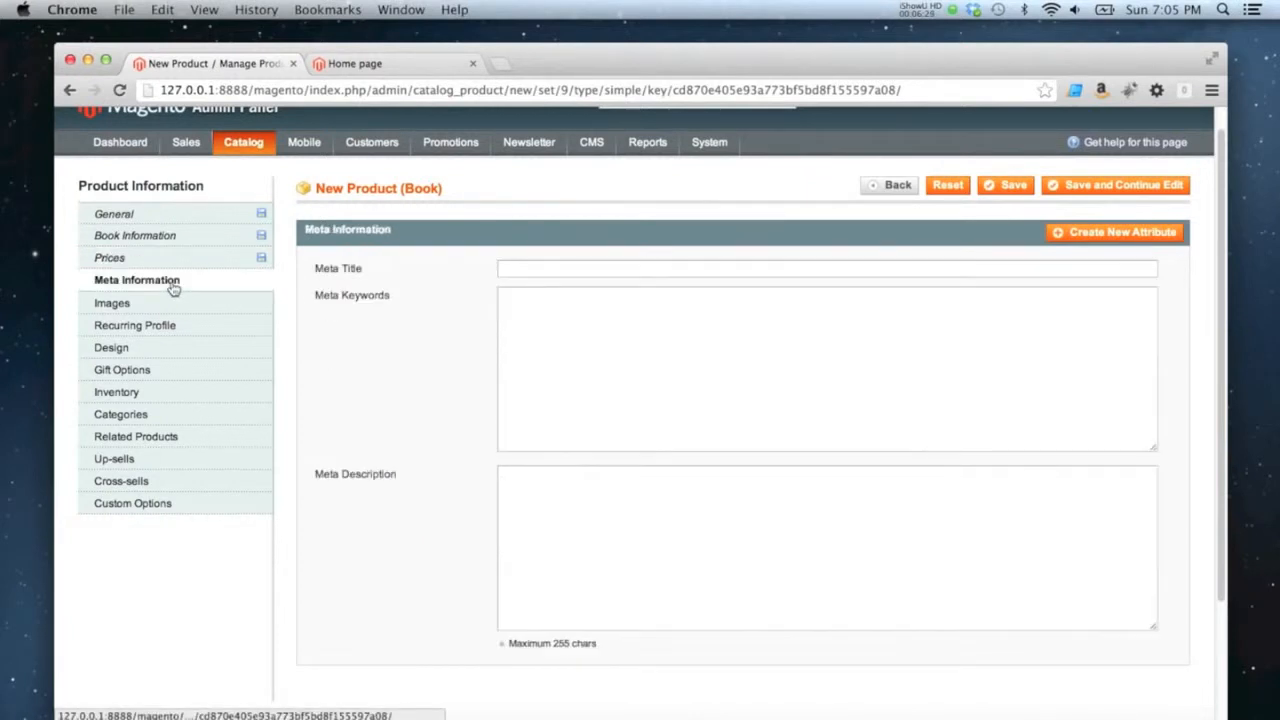
left_click(549, 271)
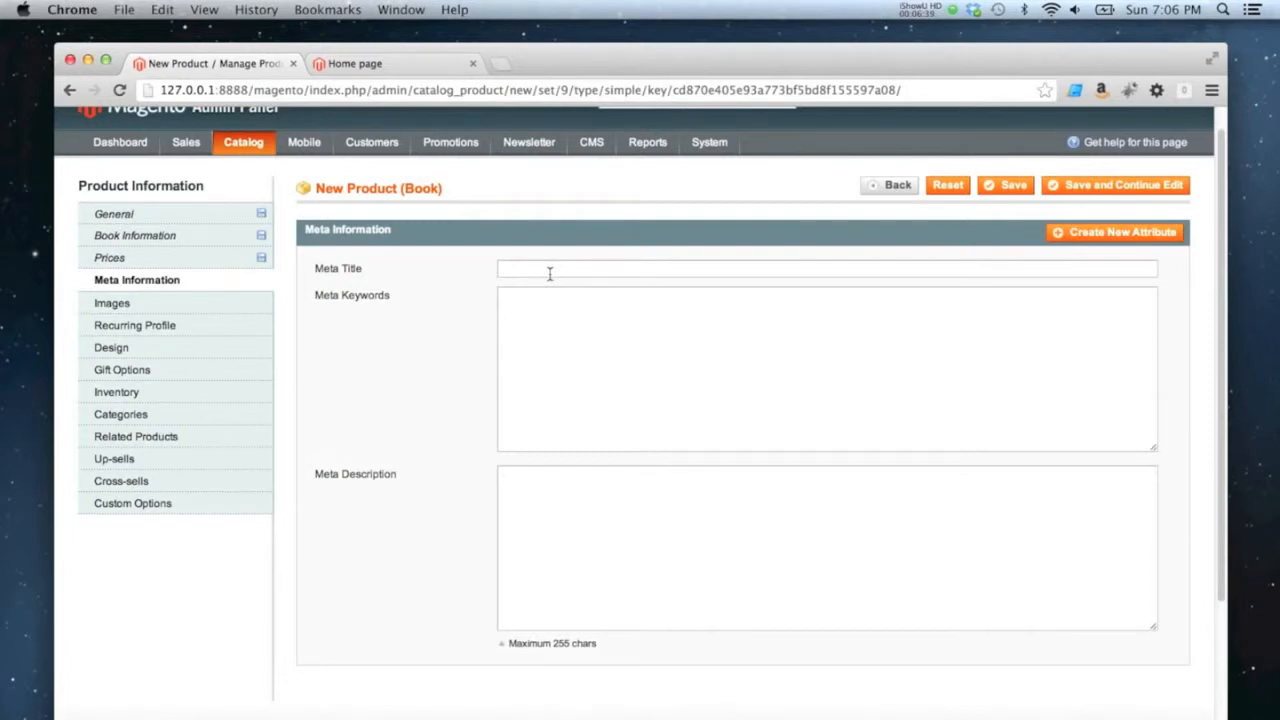
left_click(549, 272)
type("zombie, suro")
type("ival, guide, zombies, the undead")
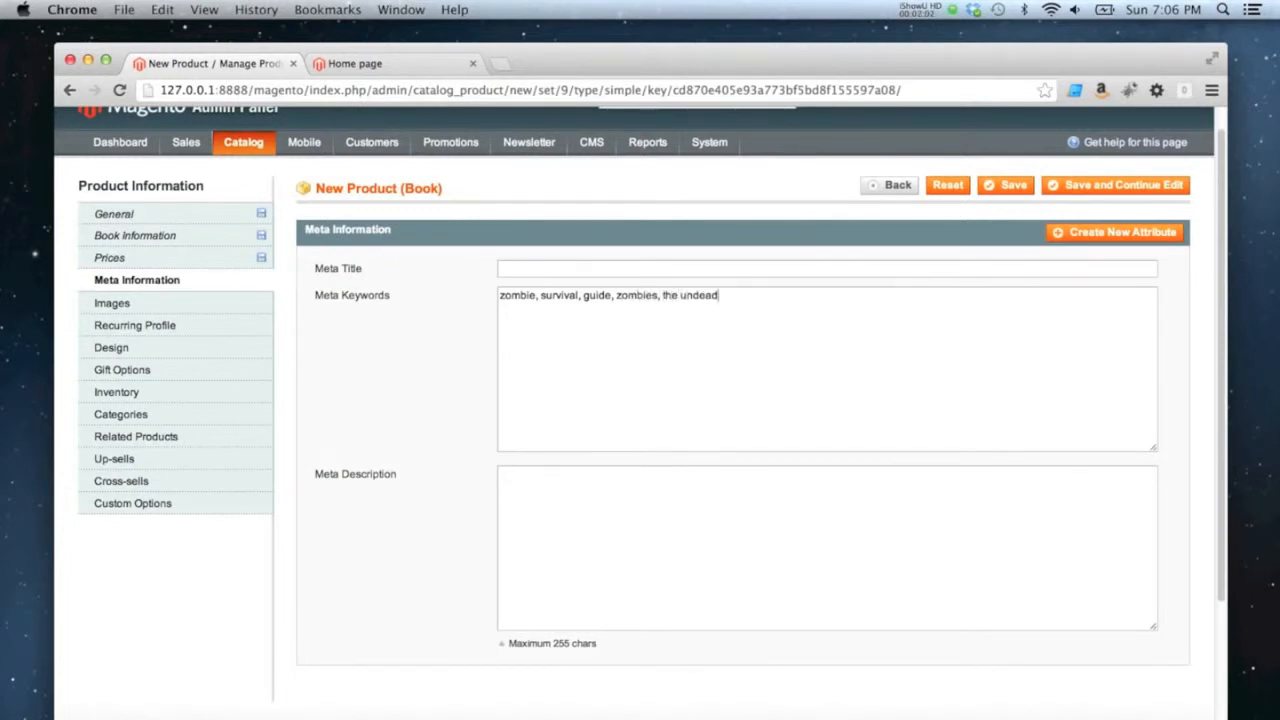
Enter the meta description "A great book for people wishing to survive a zombie apocalypse."
left_click(534, 534)
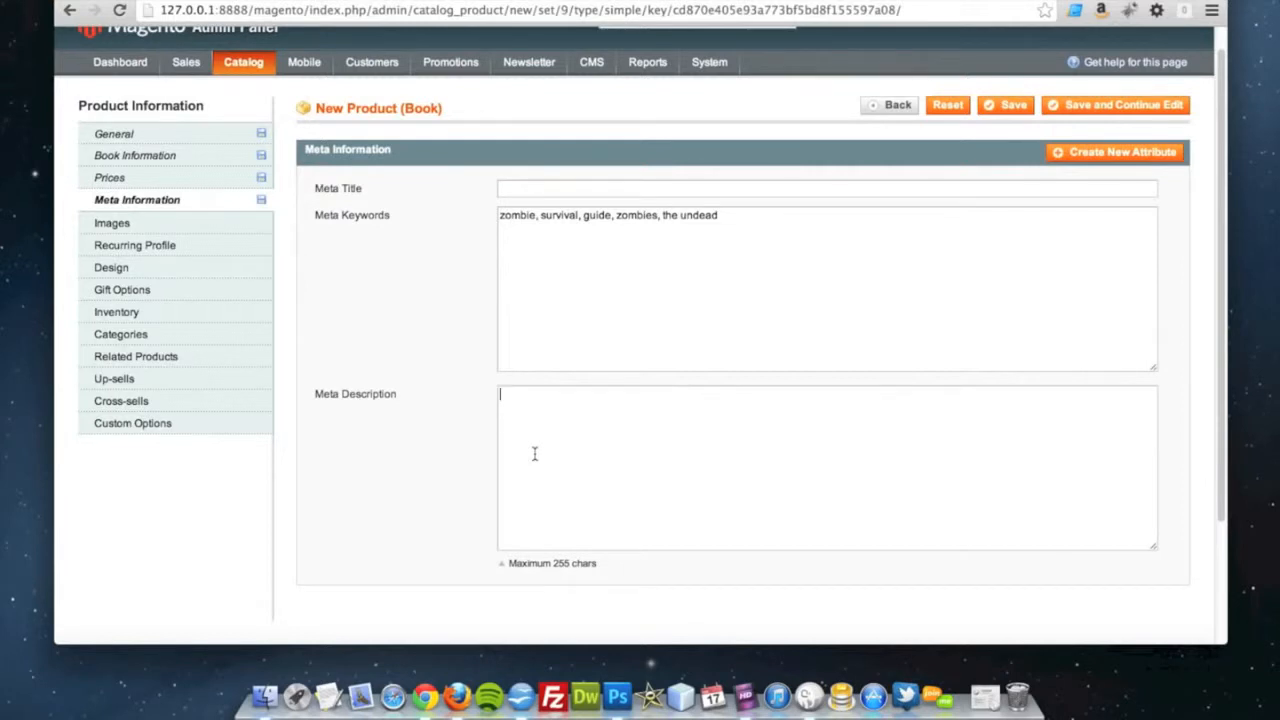
type("A great book for people")
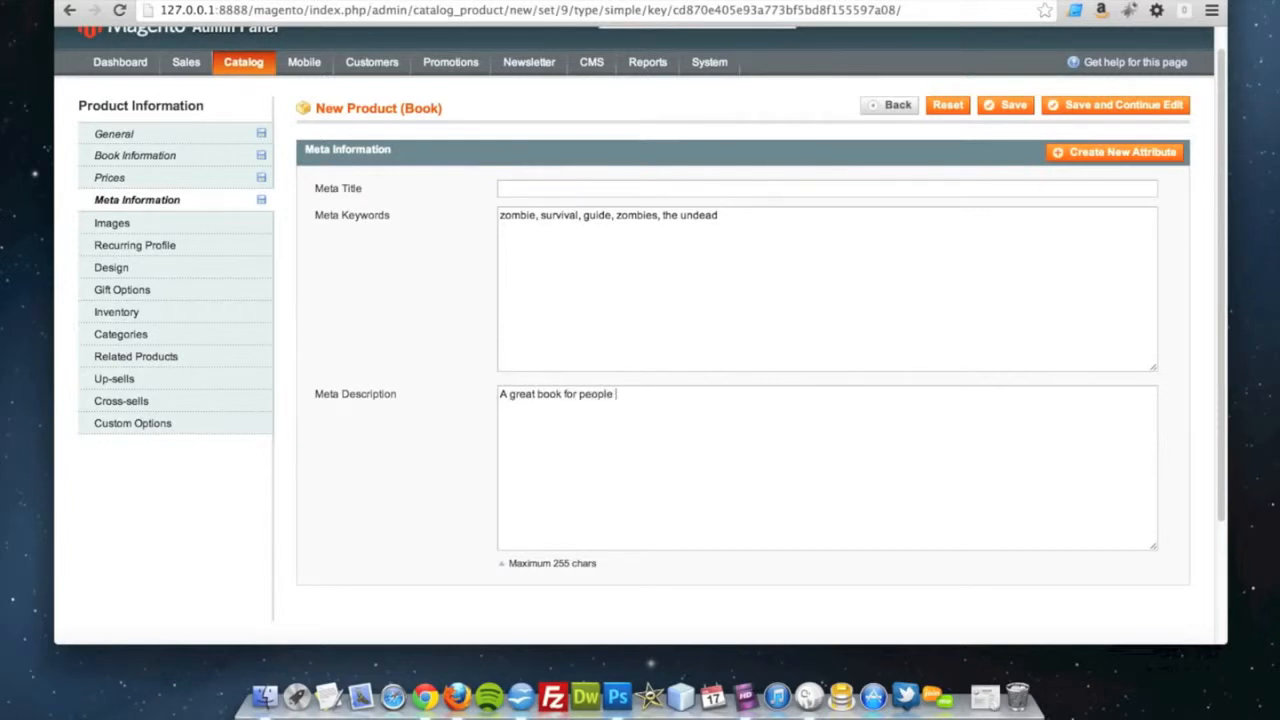
type(" wishing to survive a zombie apocalypse.")
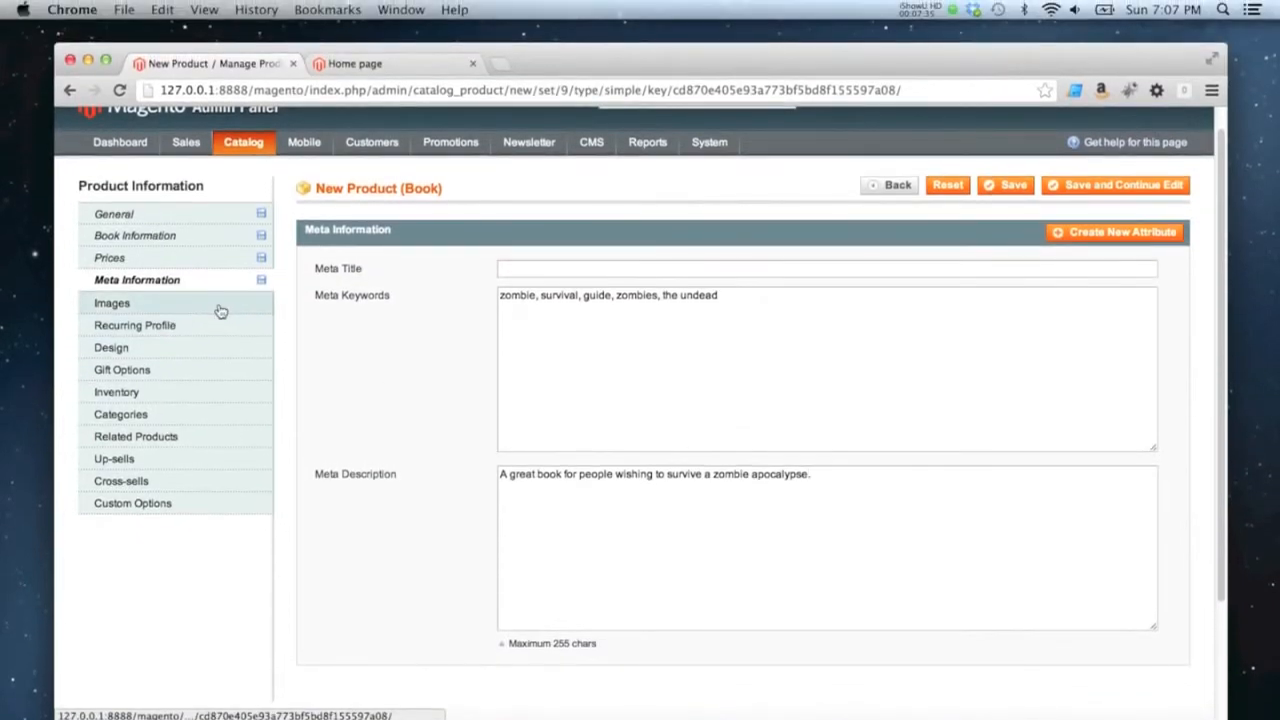
Upload zombie-2.jpg and zombie.jpg from the Desktop folder as the product's images
left_click(125, 308)
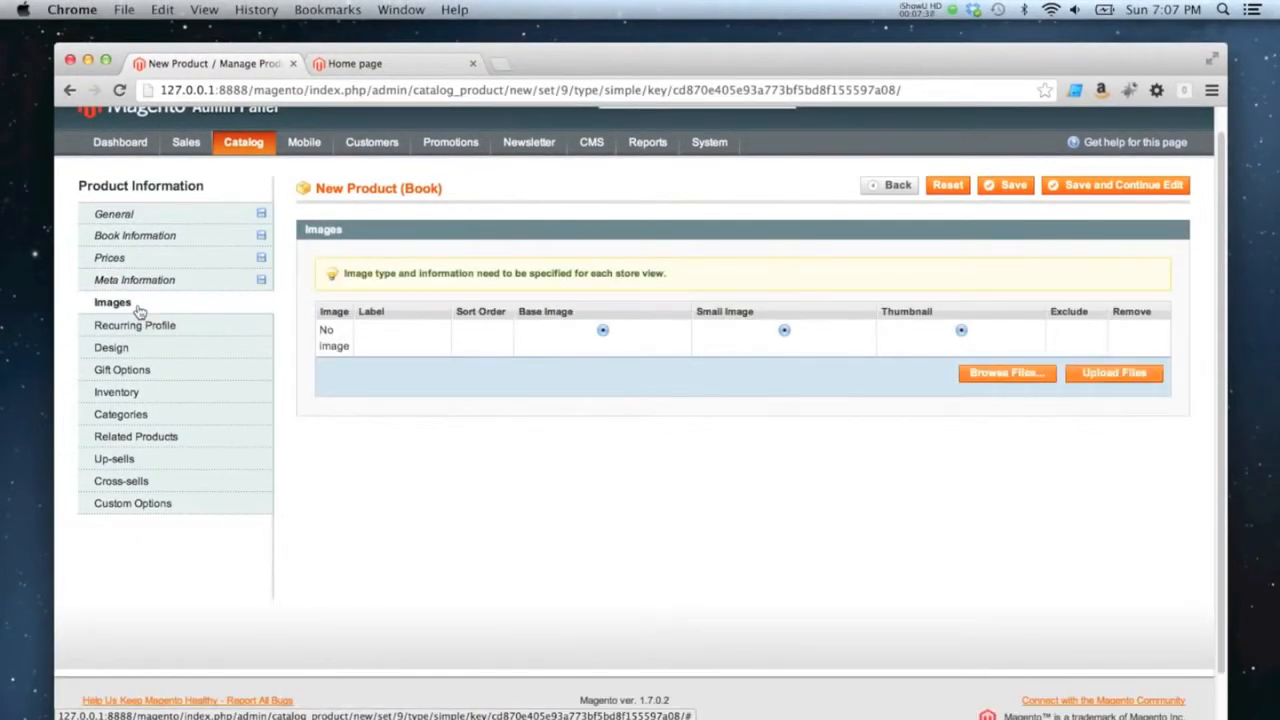
left_click(150, 283)
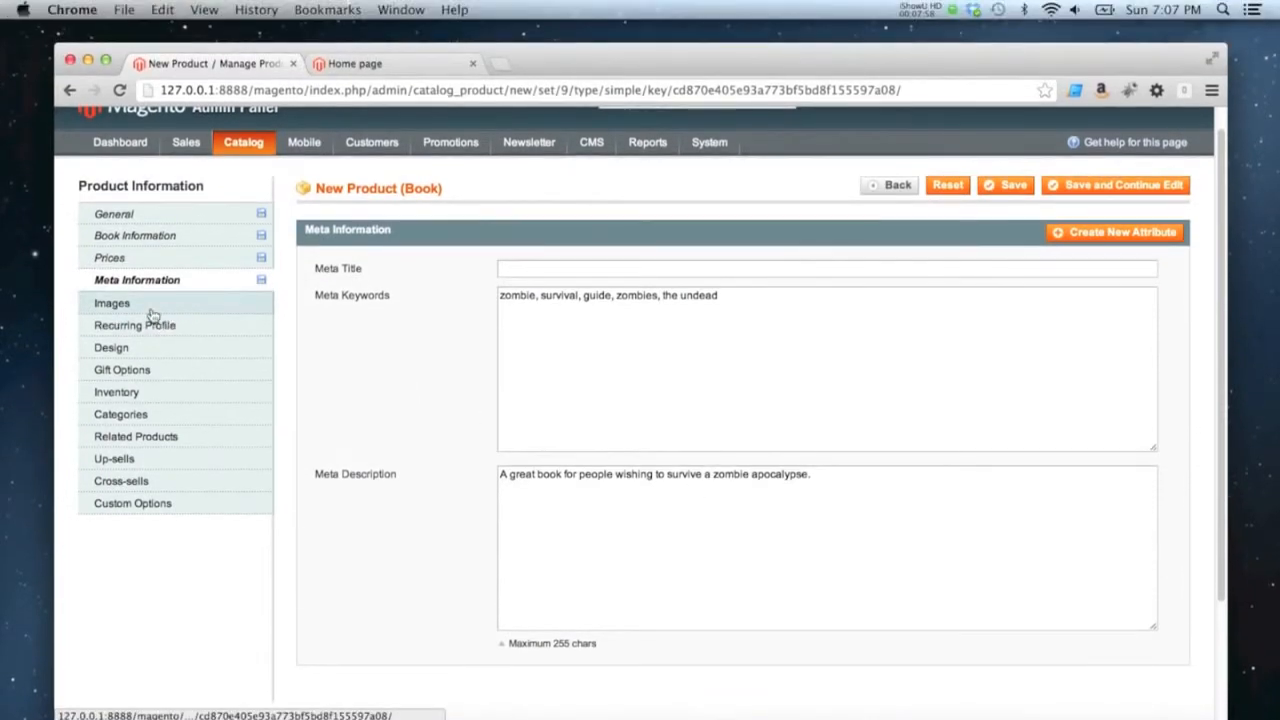
left_click(148, 310)
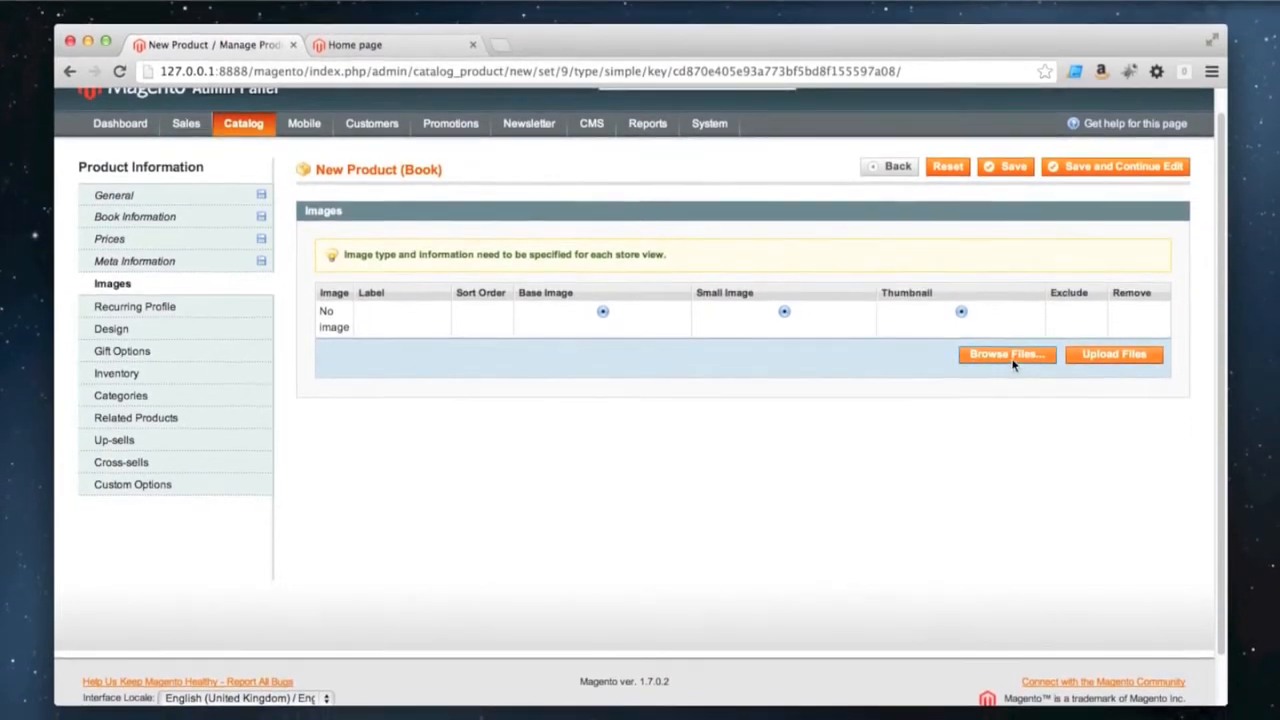
left_click(1012, 364)
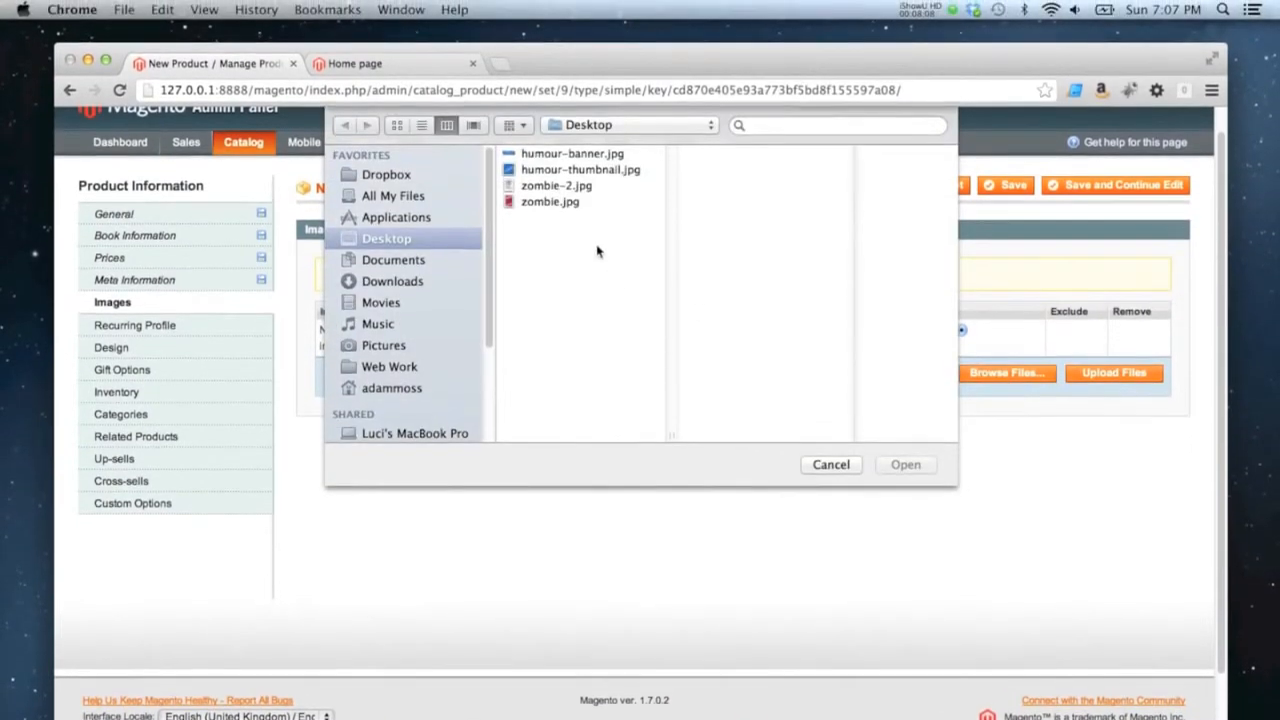
left_click(549, 188)
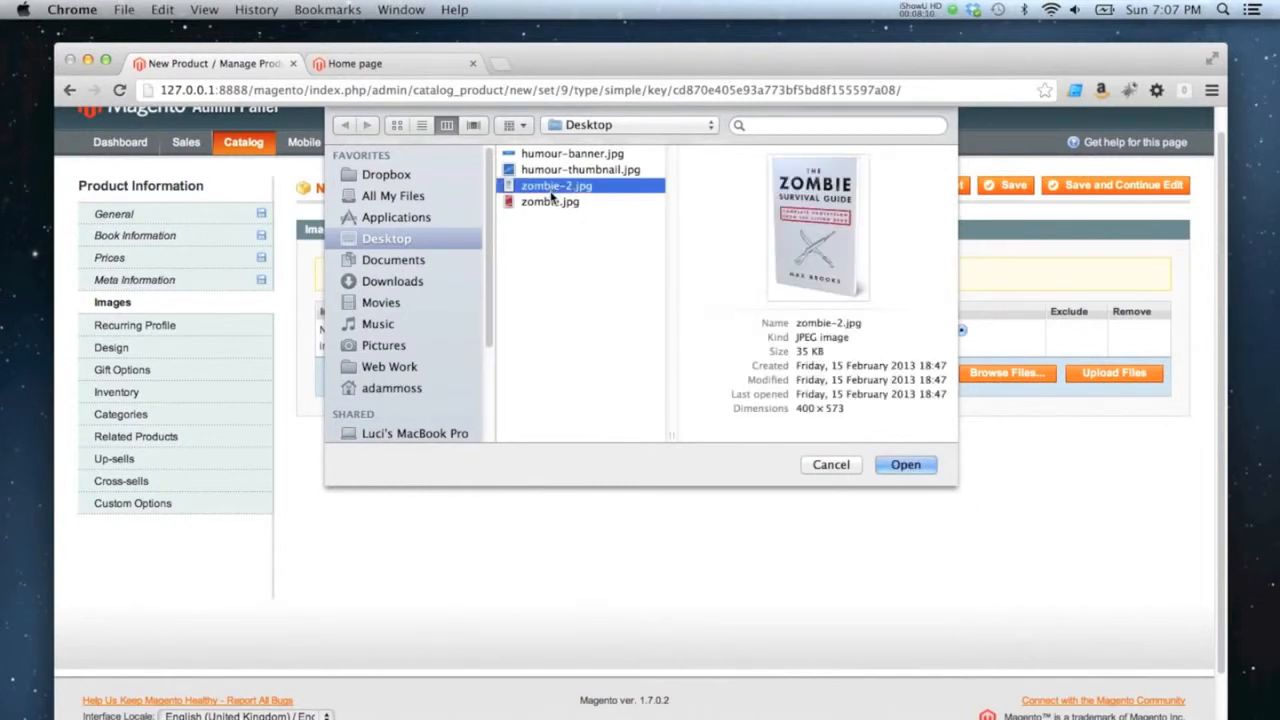
left_click(564, 205, "shift")
left_click(903, 464)
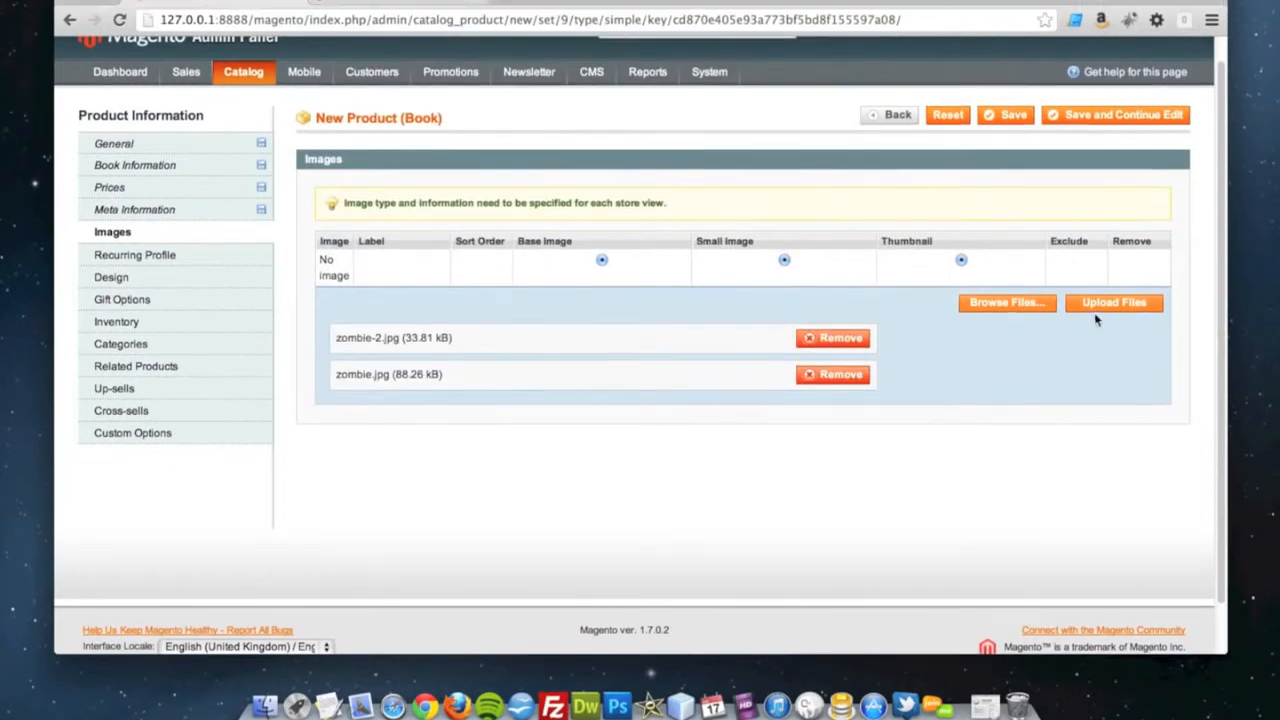
left_click(1114, 294)
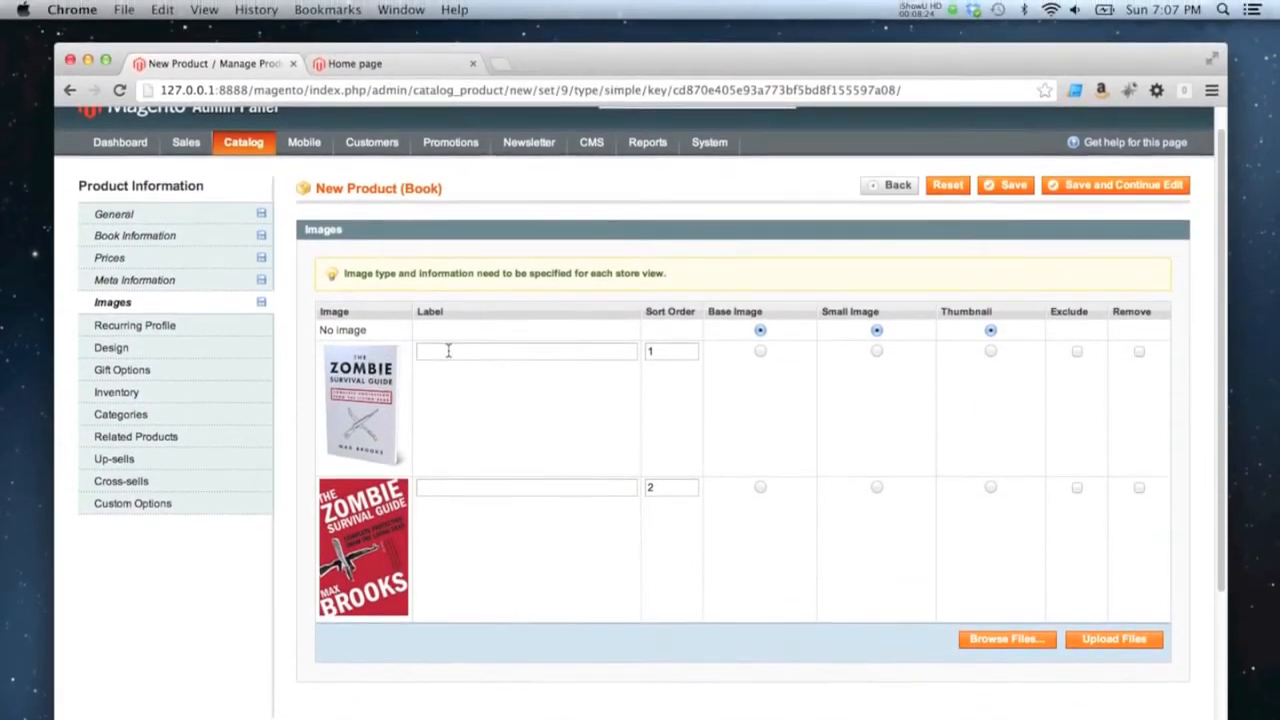
Label the white book image "Alternative Cover" and the red book image "UK Cover"
left_click(448, 317)
type("Alternative Cover")
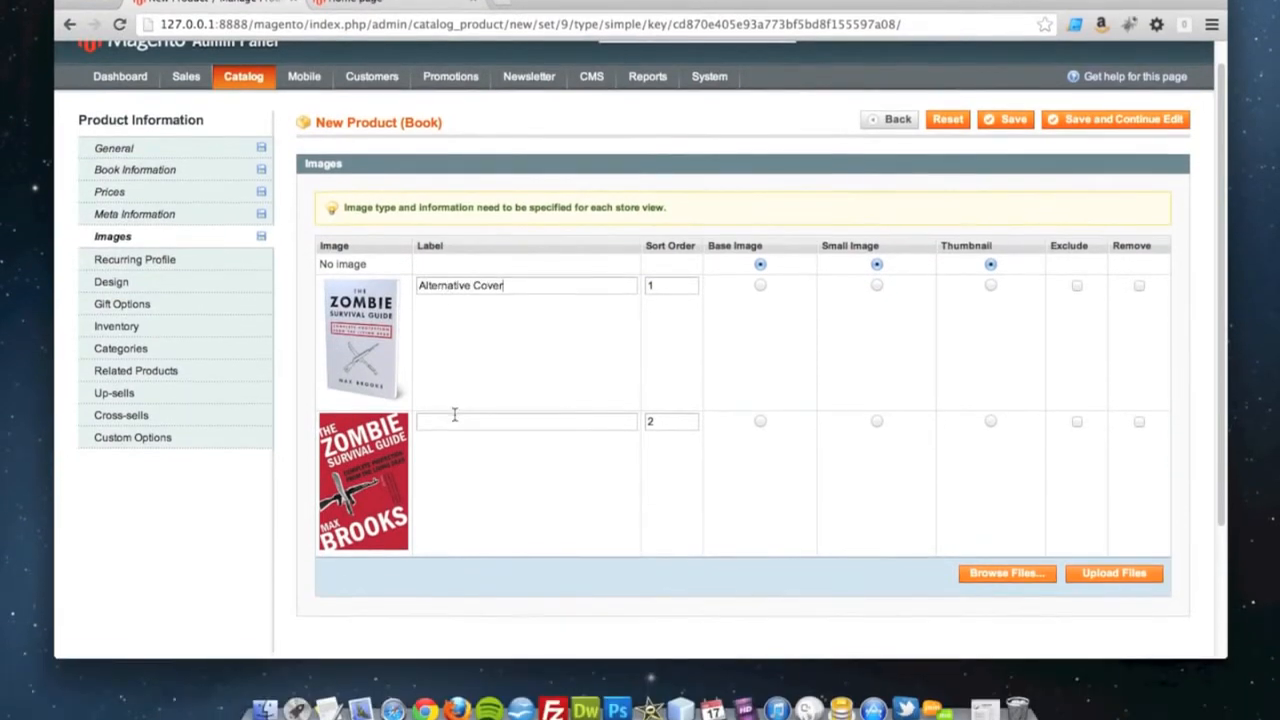
left_click(456, 487)
type("UK Cover")
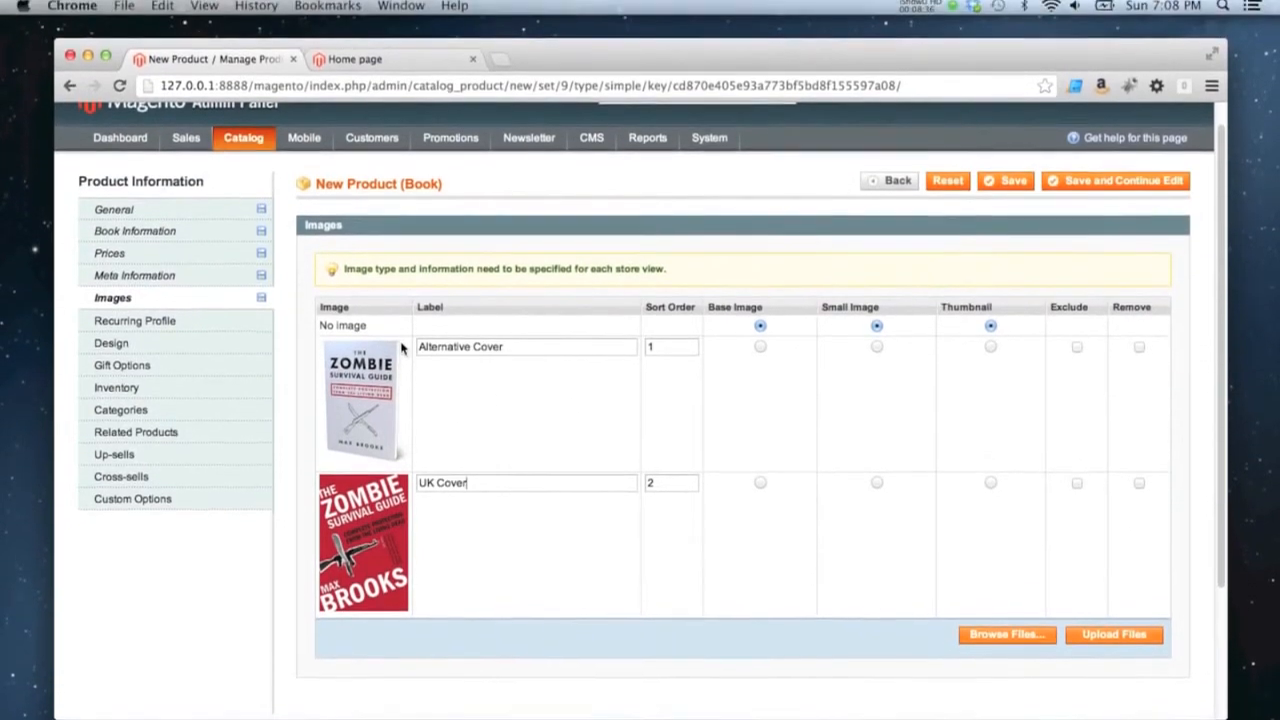
left_click_drag(321, 333, 370, 331)
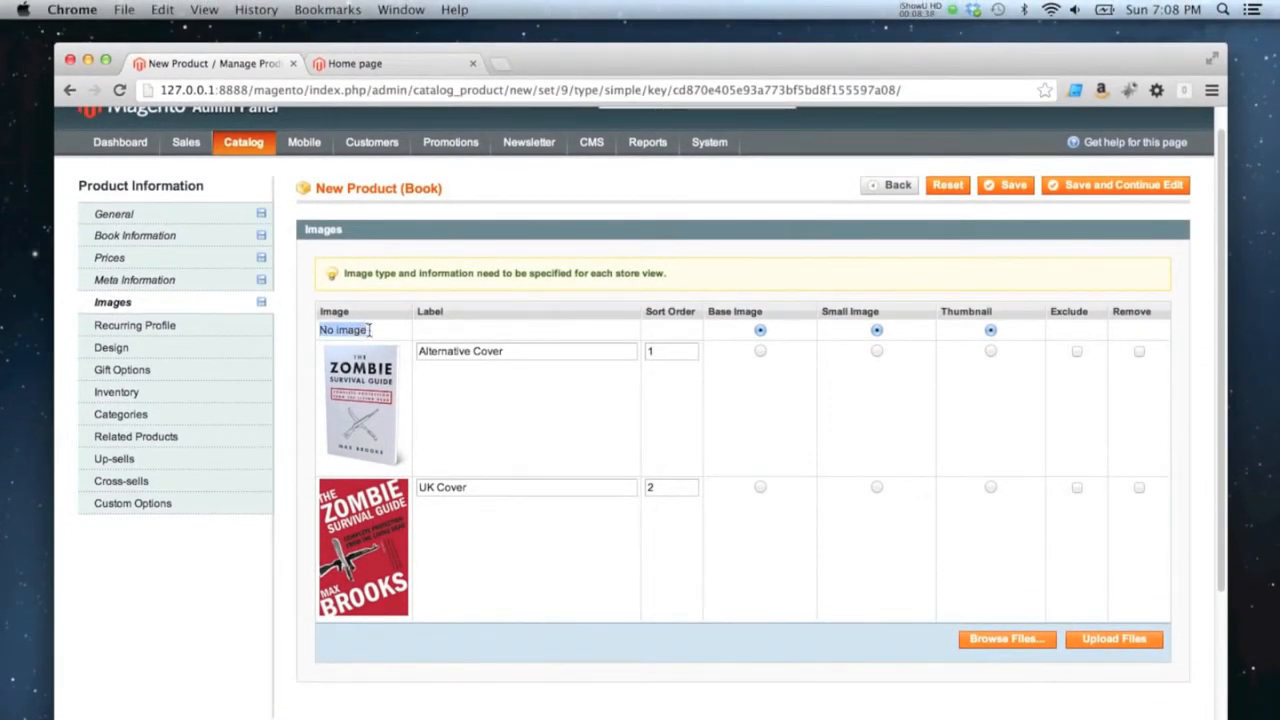
left_click(686, 333)
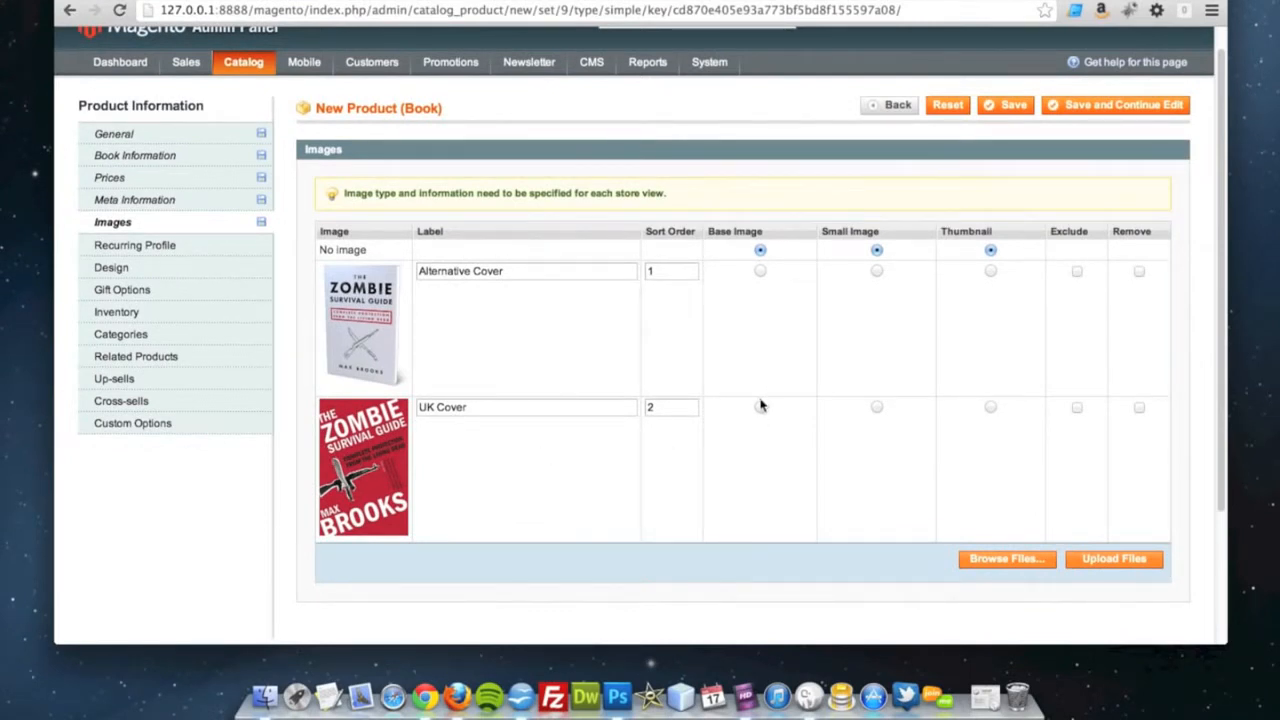
Set the sort order to 1 for the UK Cover image and 2 for the Alternative Cover image
left_click(671, 407)
key("BackSpace")
type("1")
left_click(686, 272)
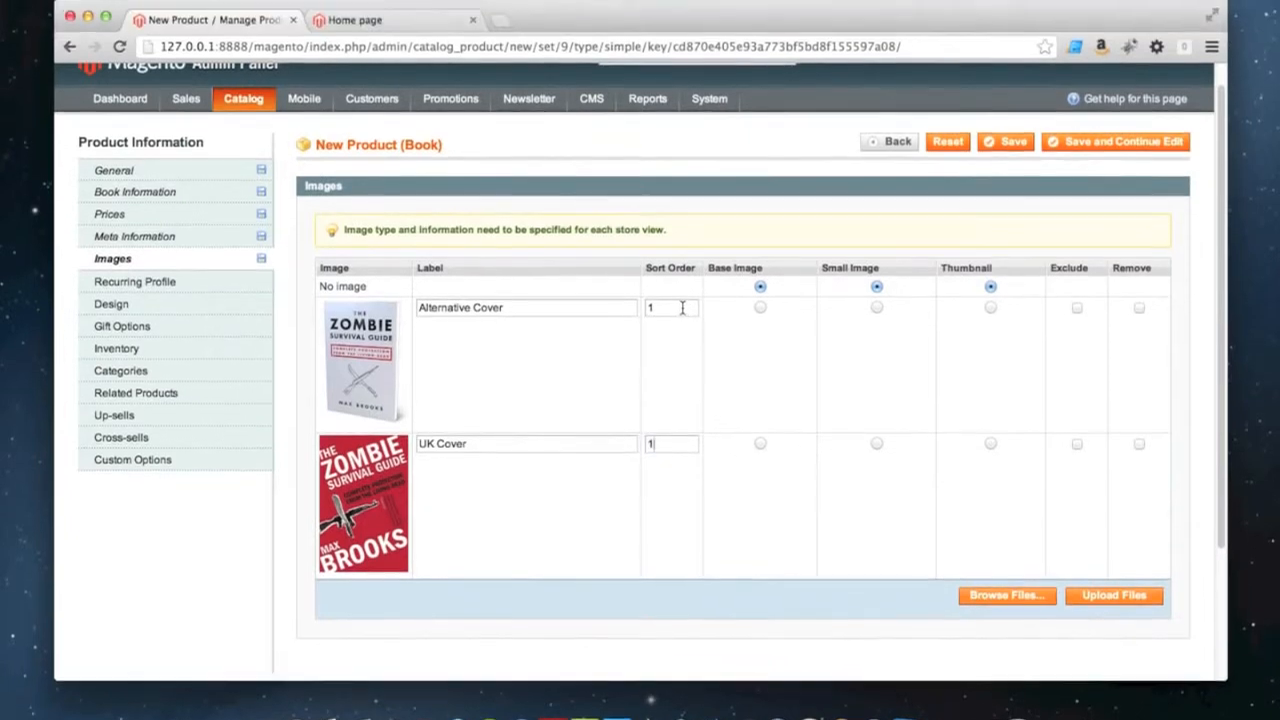
key("BackSpace")
type("2")
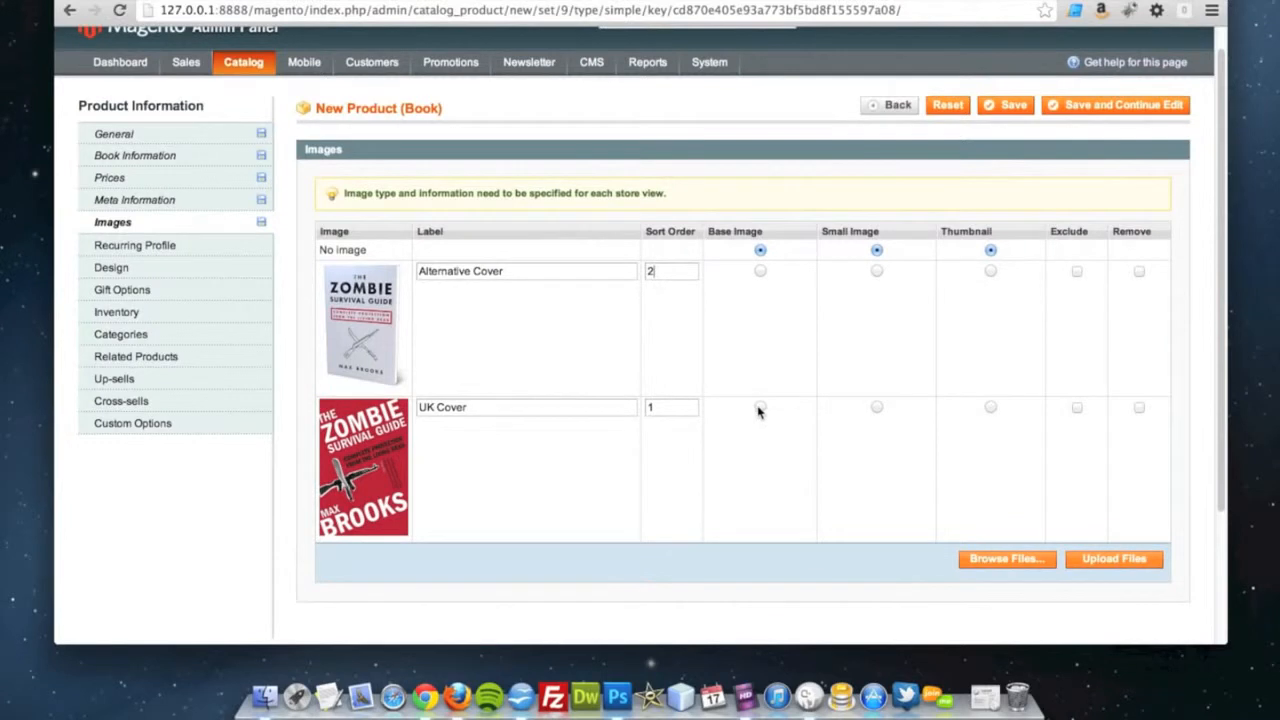
Make the UK Cover the product's base image, small image and thumbnail
left_click(760, 408)
left_click(877, 408)
left_click(990, 408)
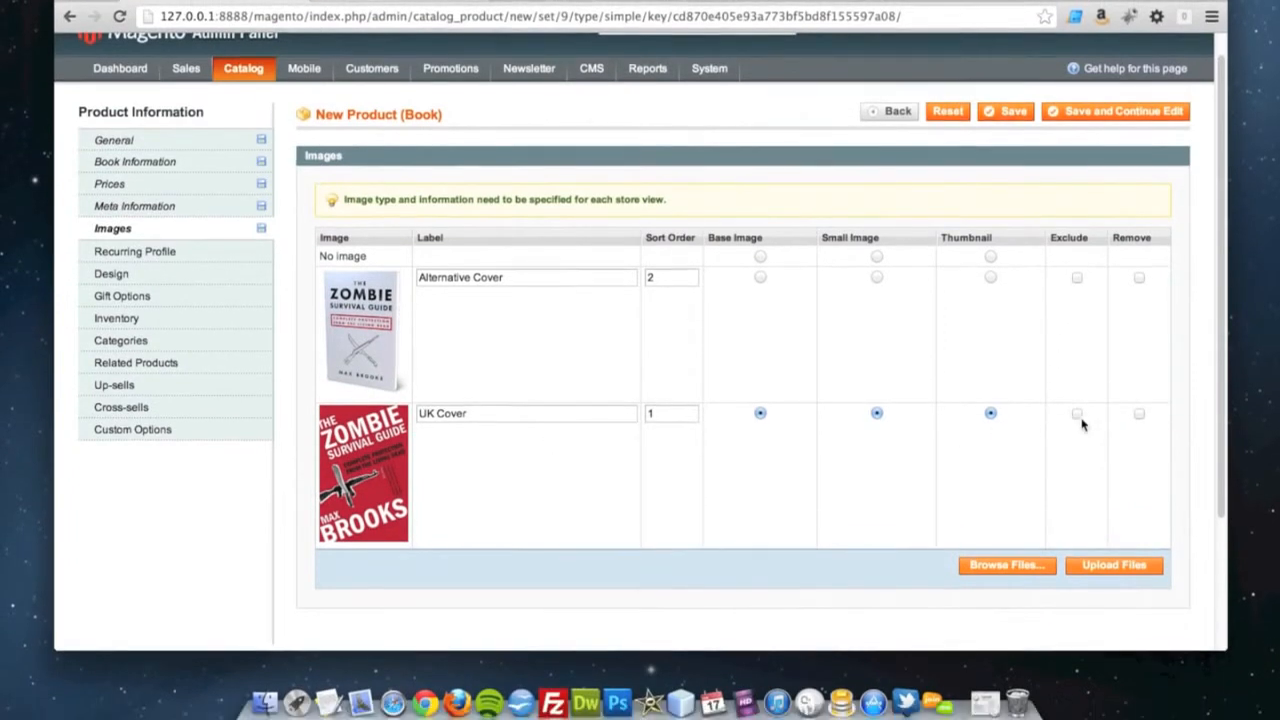
Try the Exclude option on the UK Cover image and the Remove option on the Alternative Cover image
left_click(1078, 414)
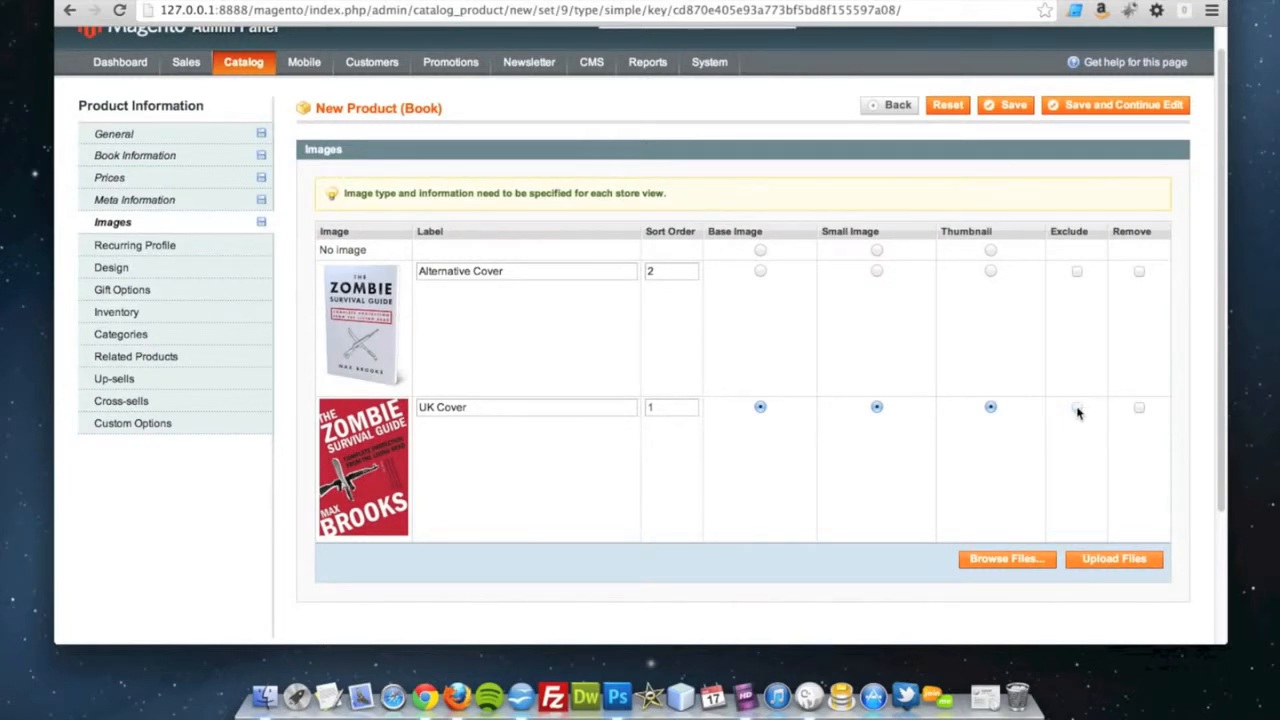
left_click(1078, 413)
left_click(1078, 409)
left_click(647, 406)
type("1")
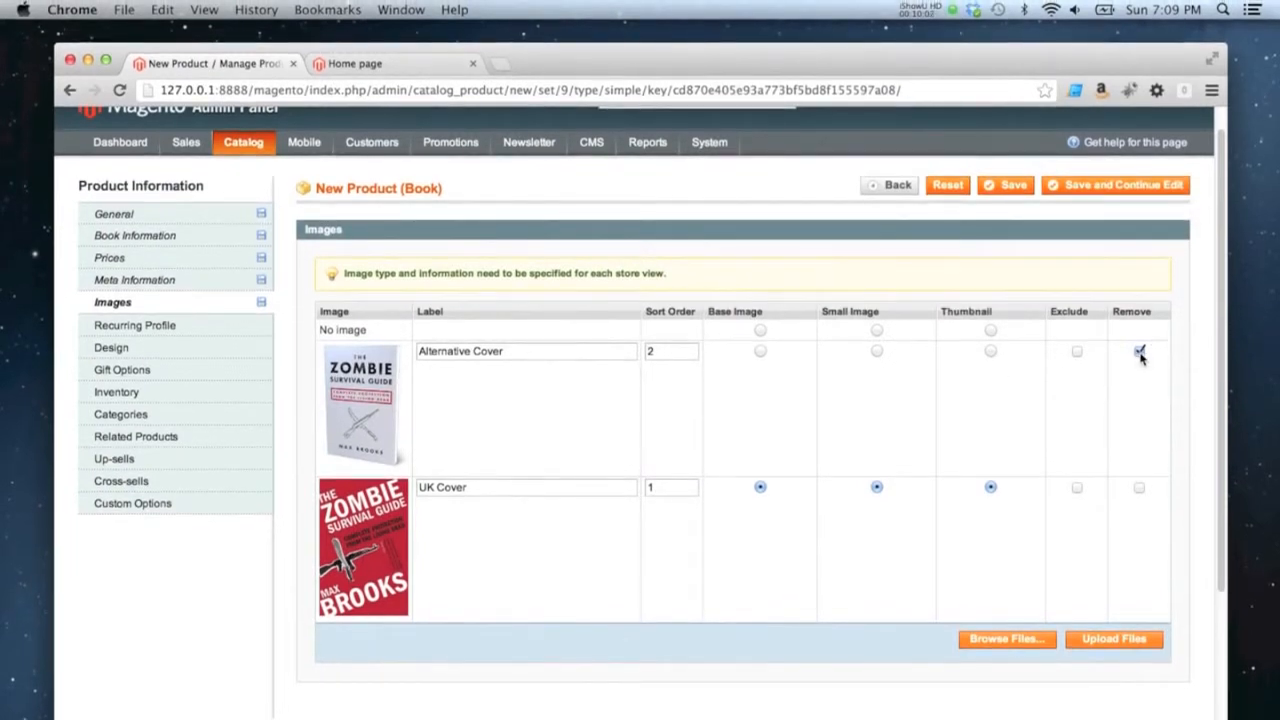
left_click(1139, 352)
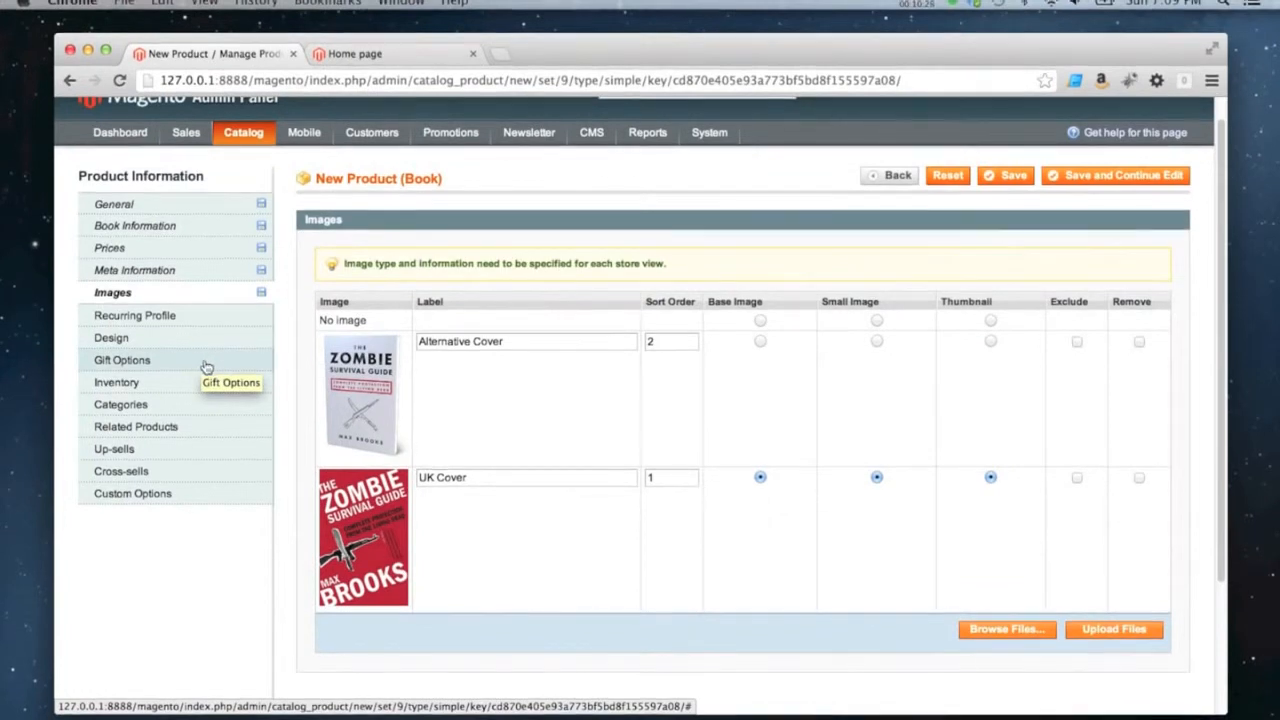
In the gift options, override Allow Gift Message with Yes and then No, and restore its config settings
left_click(172, 366)
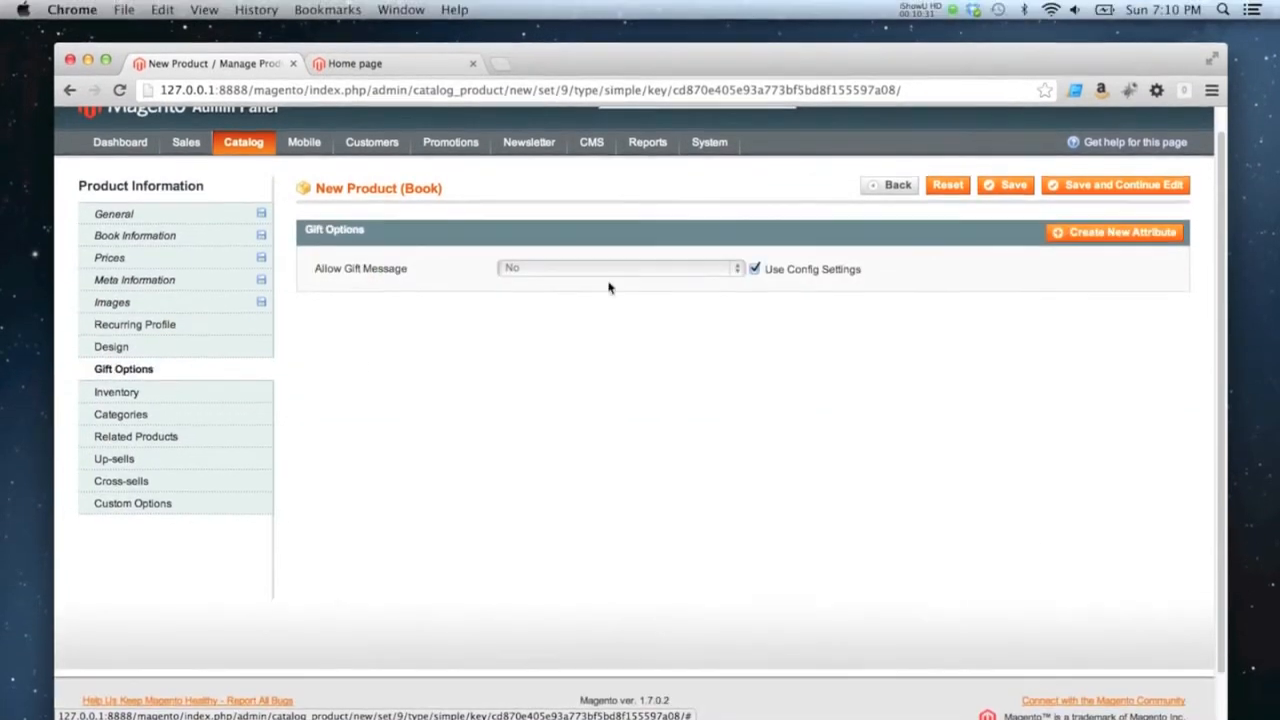
left_click(755, 269)
left_click(684, 268)
left_click(608, 251)
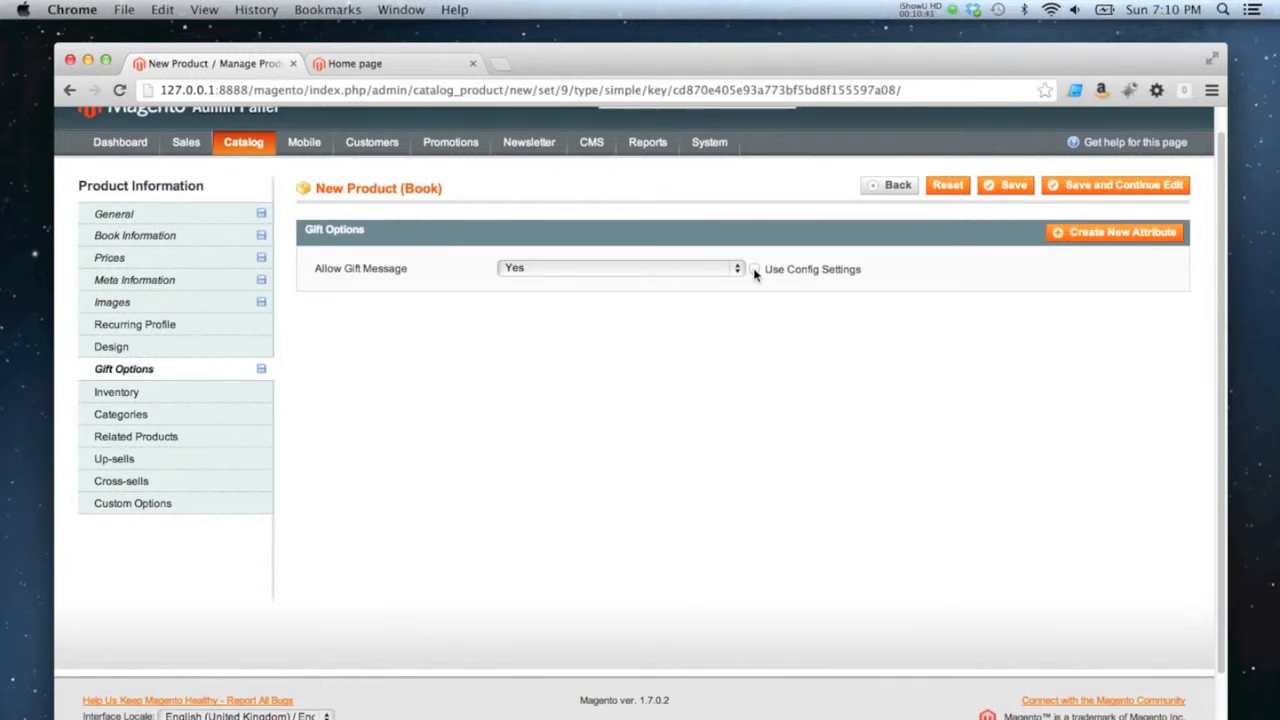
left_click(740, 269)
left_click(676, 286)
left_click(755, 269)
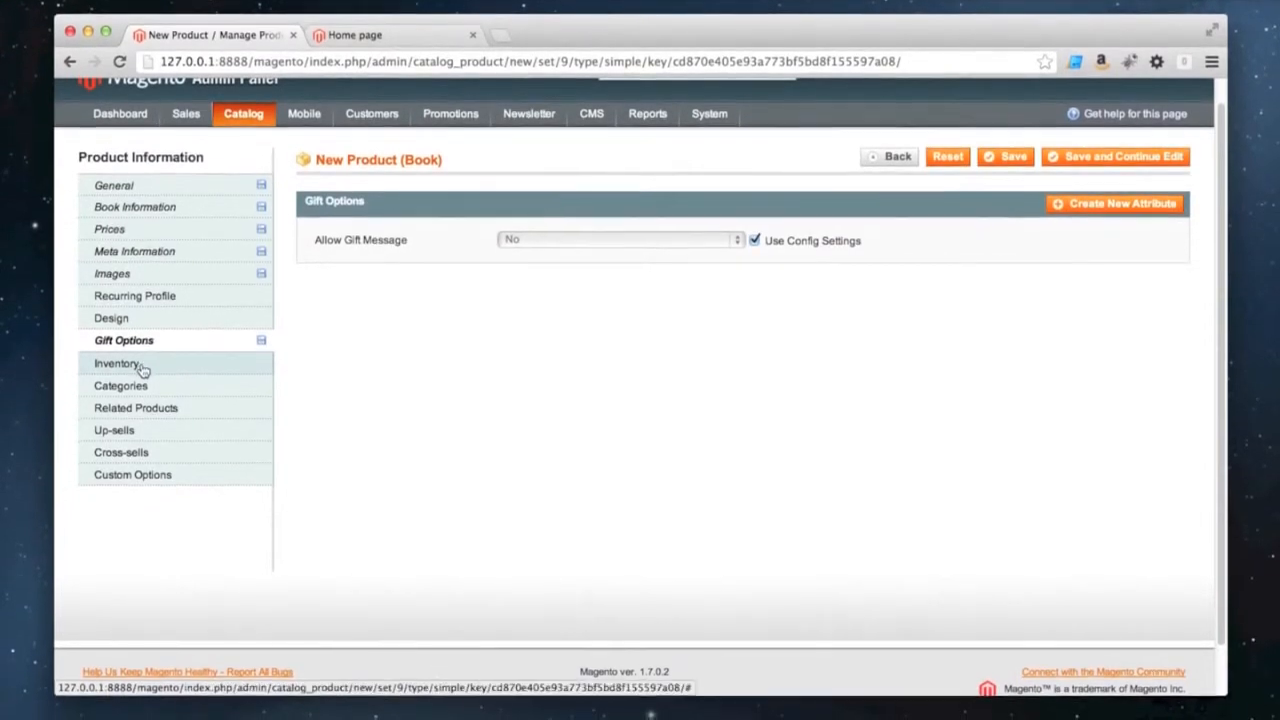
Open the product's inventory settings and examine the config option and scope of Manage Stock
left_click(143, 396)
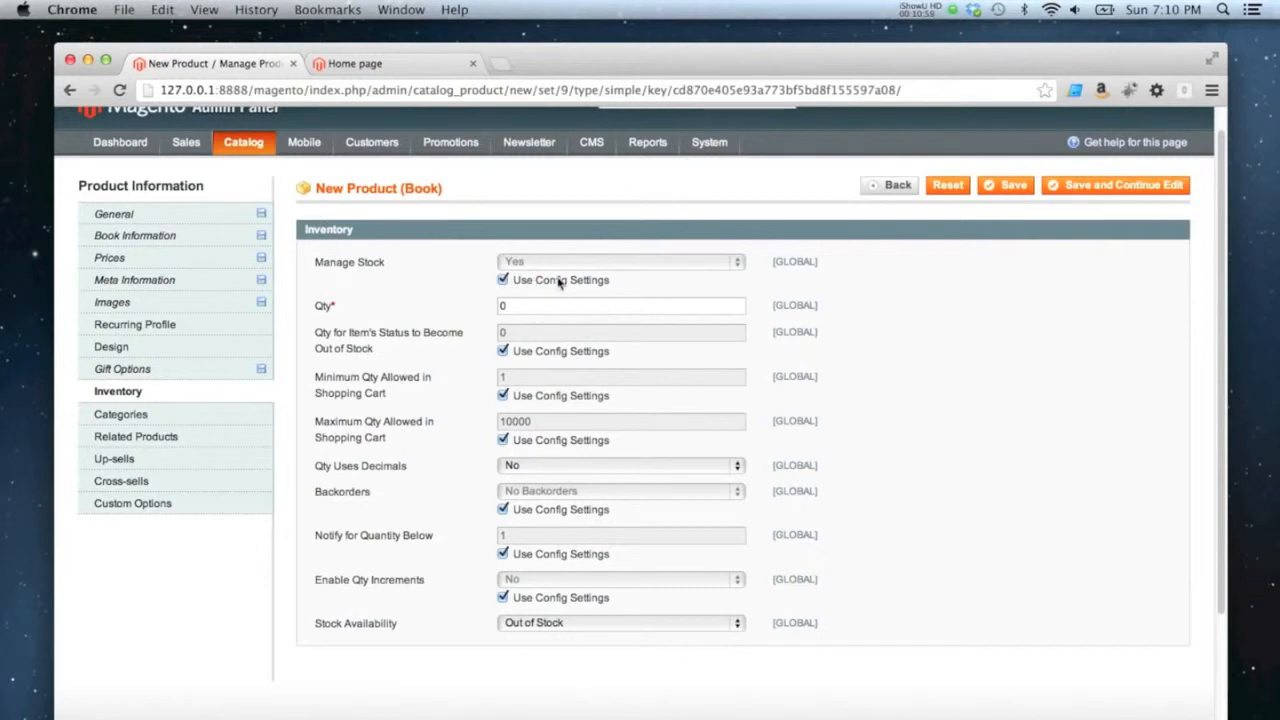
left_click_drag(614, 282, 521, 286)
mouse_move(700, 148)
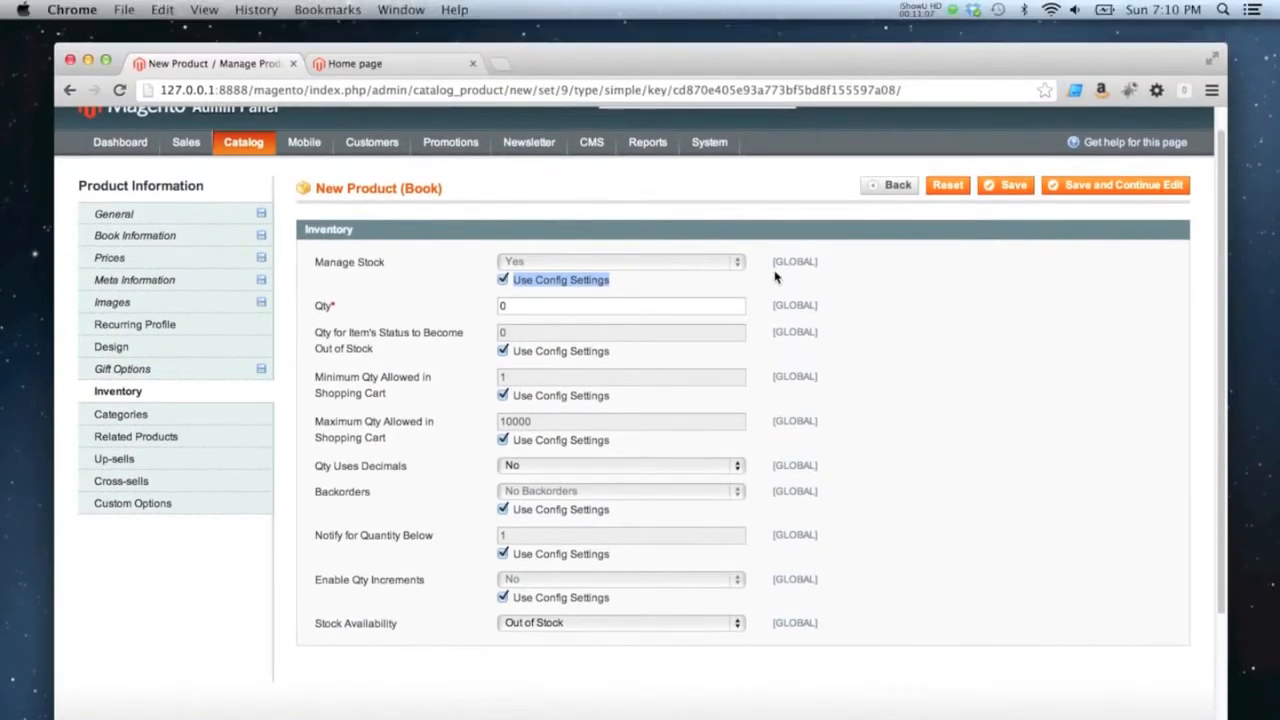
left_click(793, 178)
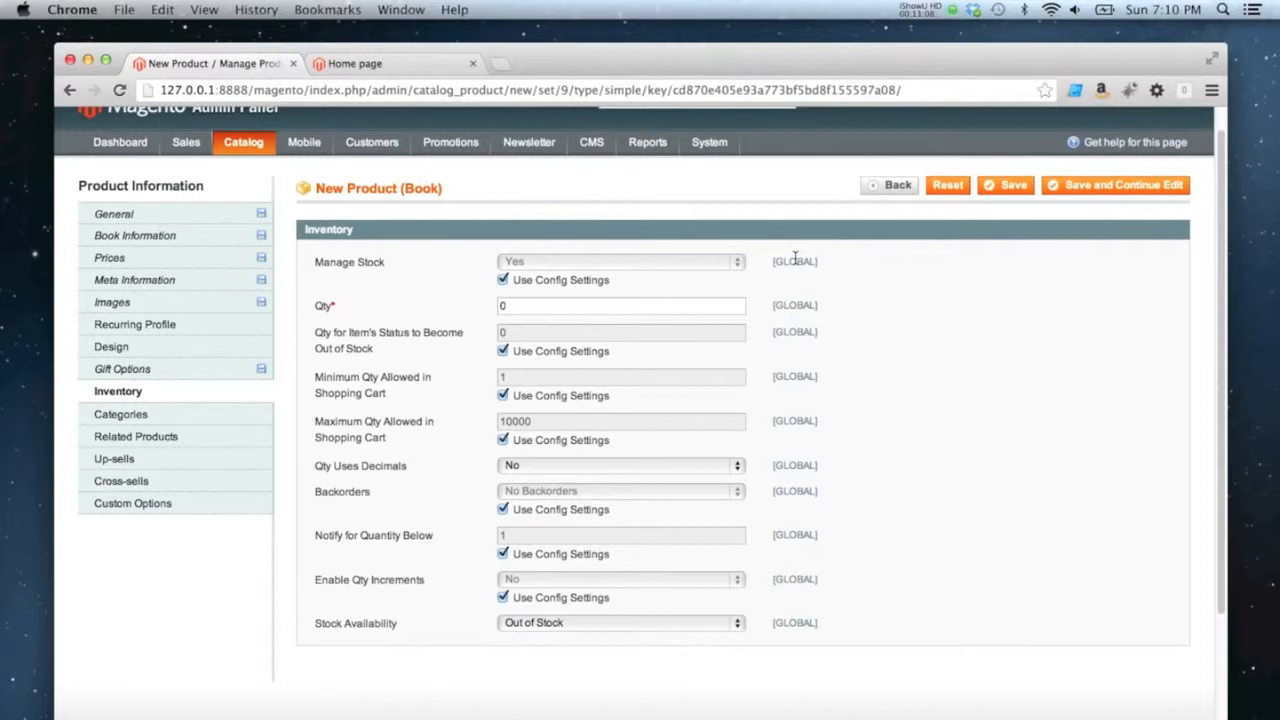
Override Manage Stock with No, then return it to Yes and restore its config settings
left_click(503, 281)
left_click(515, 262)
left_click(515, 277)
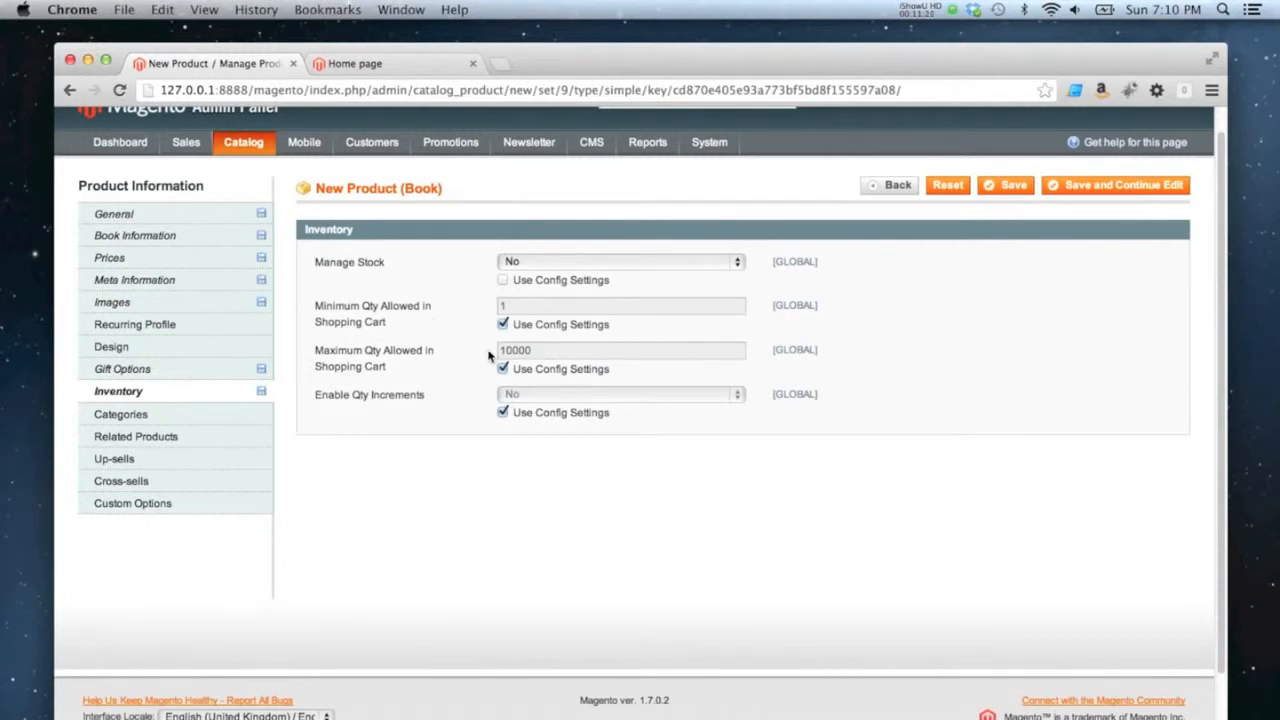
left_click(520, 262)
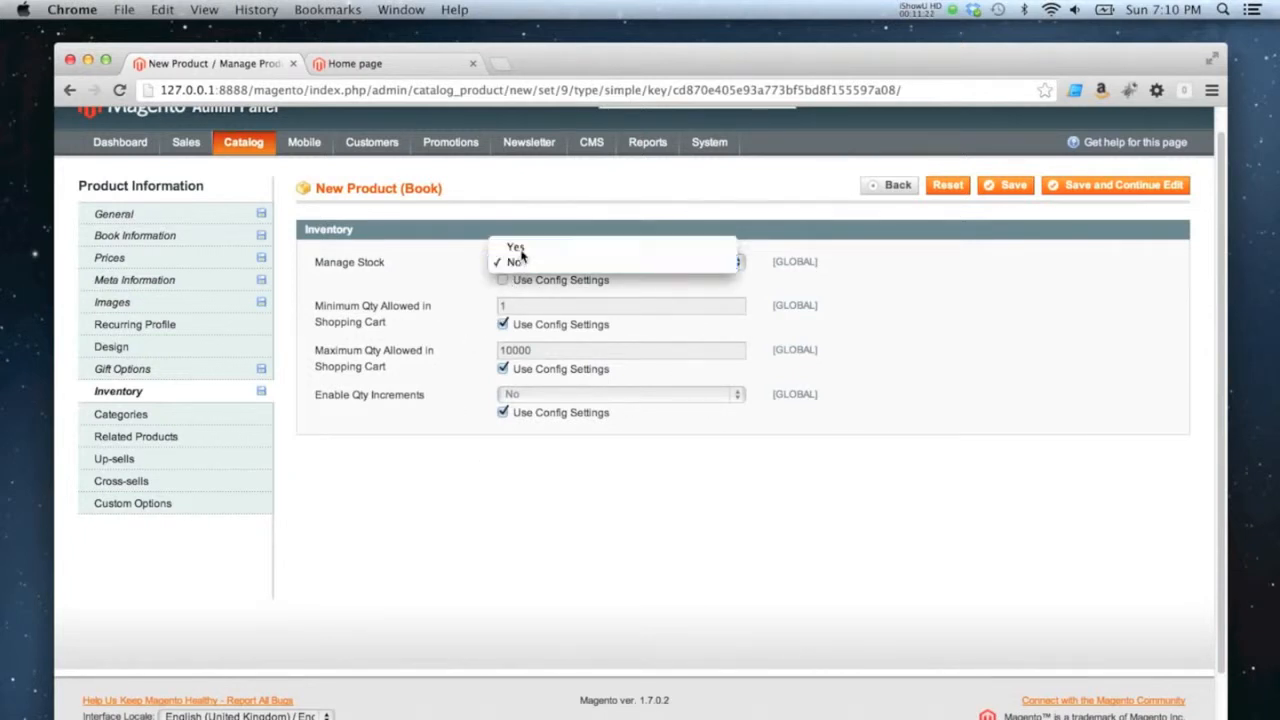
left_click(520, 249)
left_click(503, 281)
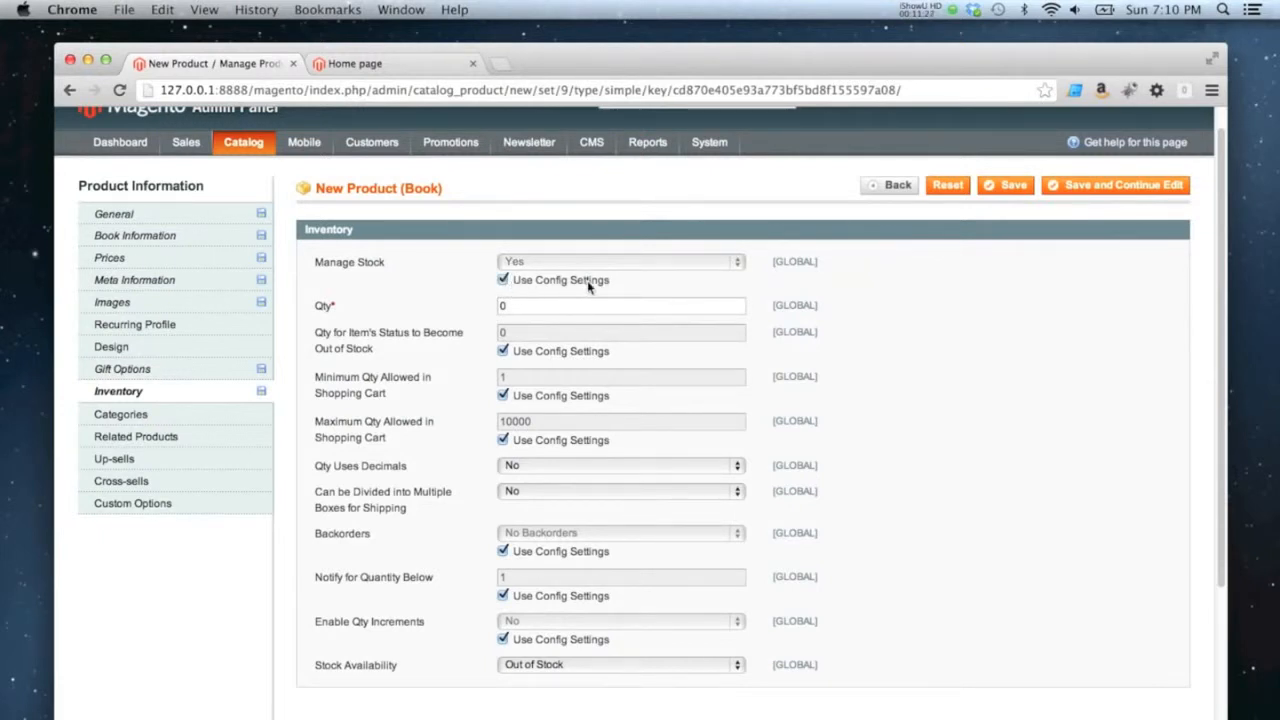
Set the product's stock quantity to 500
left_click_drag(514, 300, 491, 304)
Try an out-of-stock threshold of 5, then set it back to 0 and restore its config settings
left_click(504, 352)
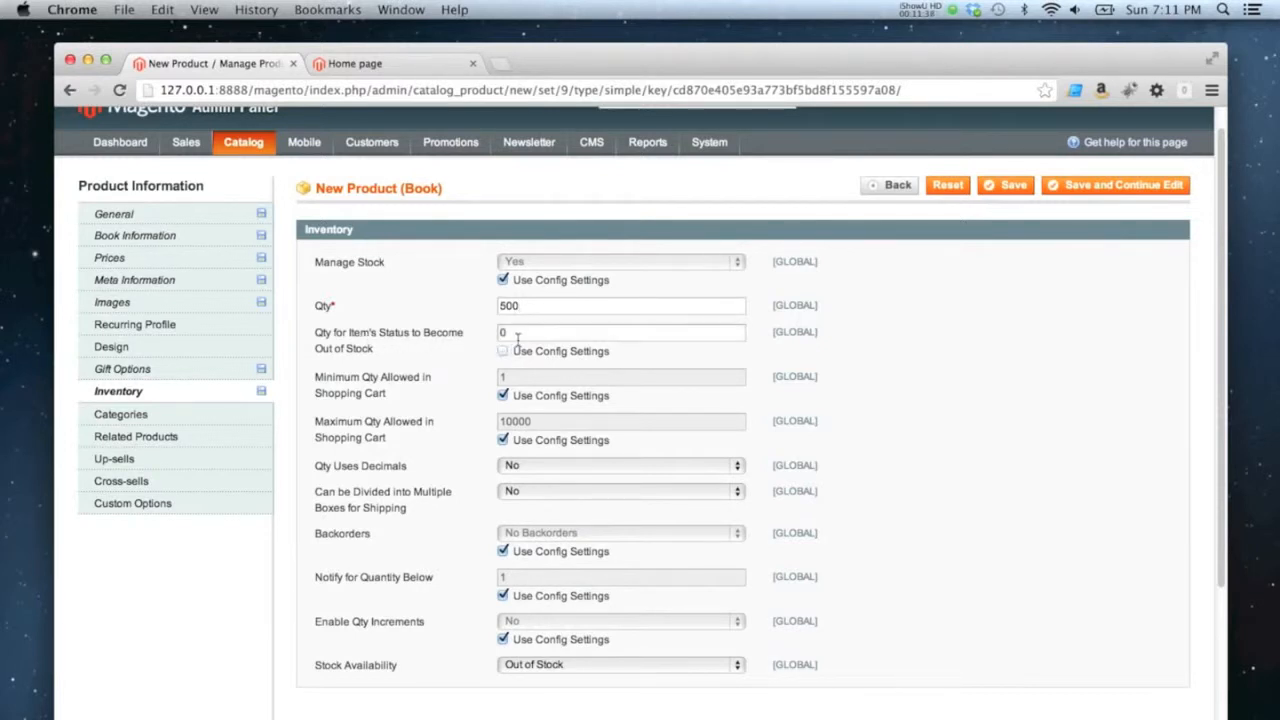
double_click(502, 332)
type("5")
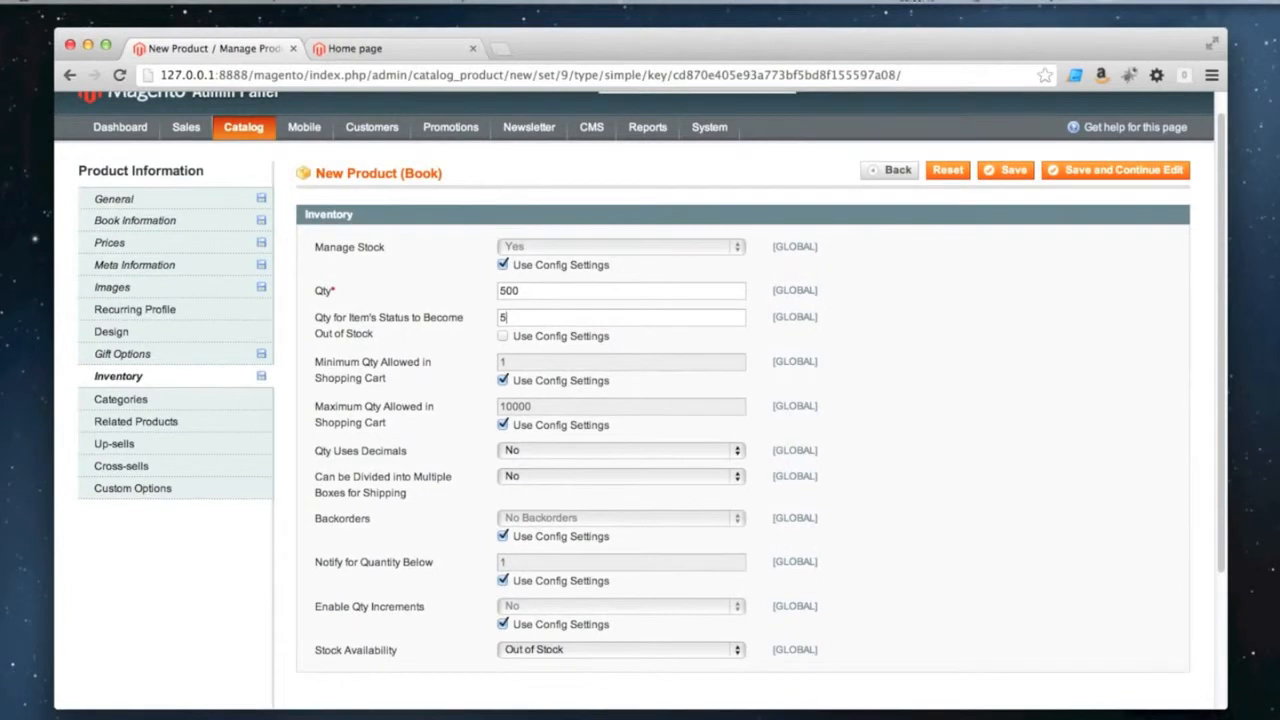
key("BackSpace")
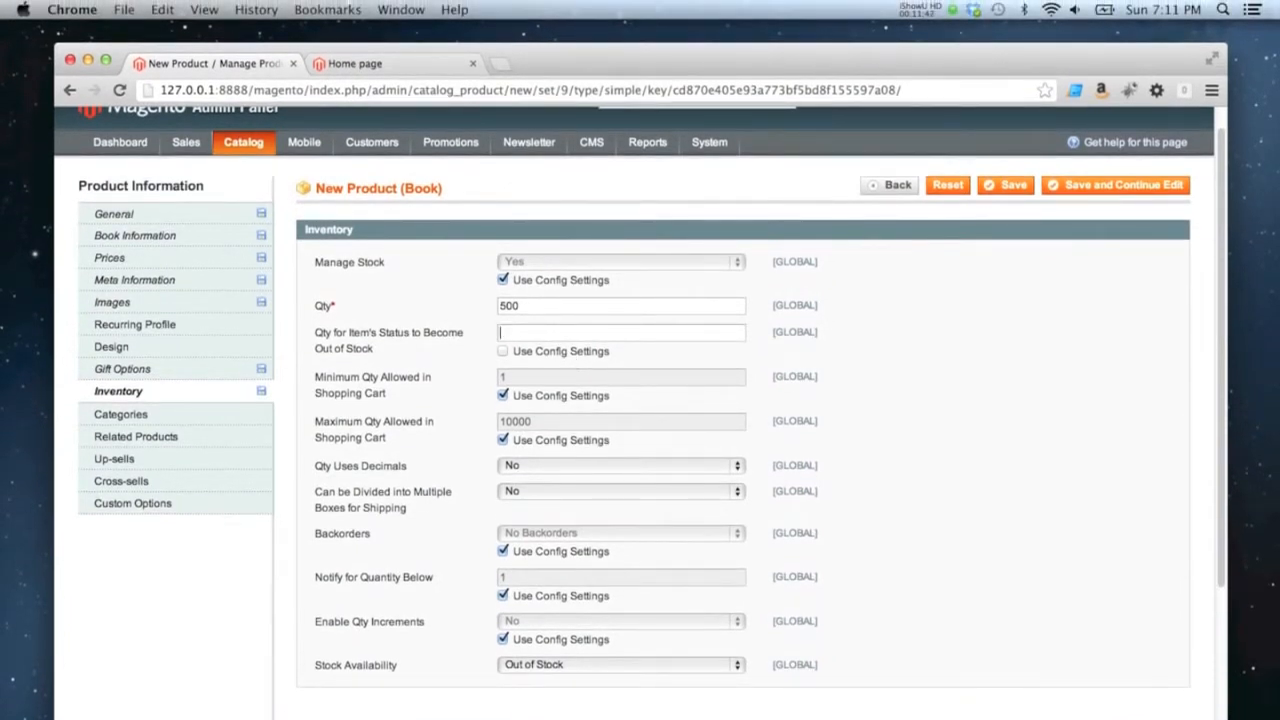
left_click(504, 352)
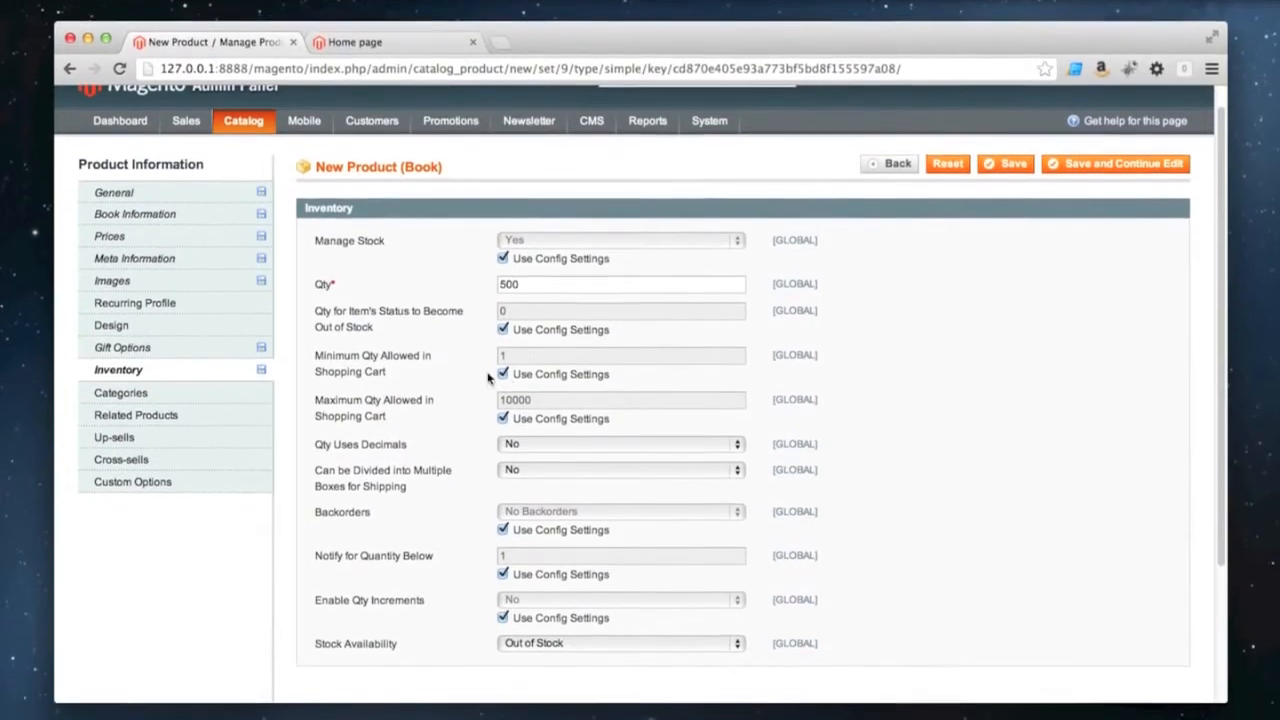
Override the minimum quantity allowed in the shopping cart with 1, then restore its config settings
left_click(503, 372)
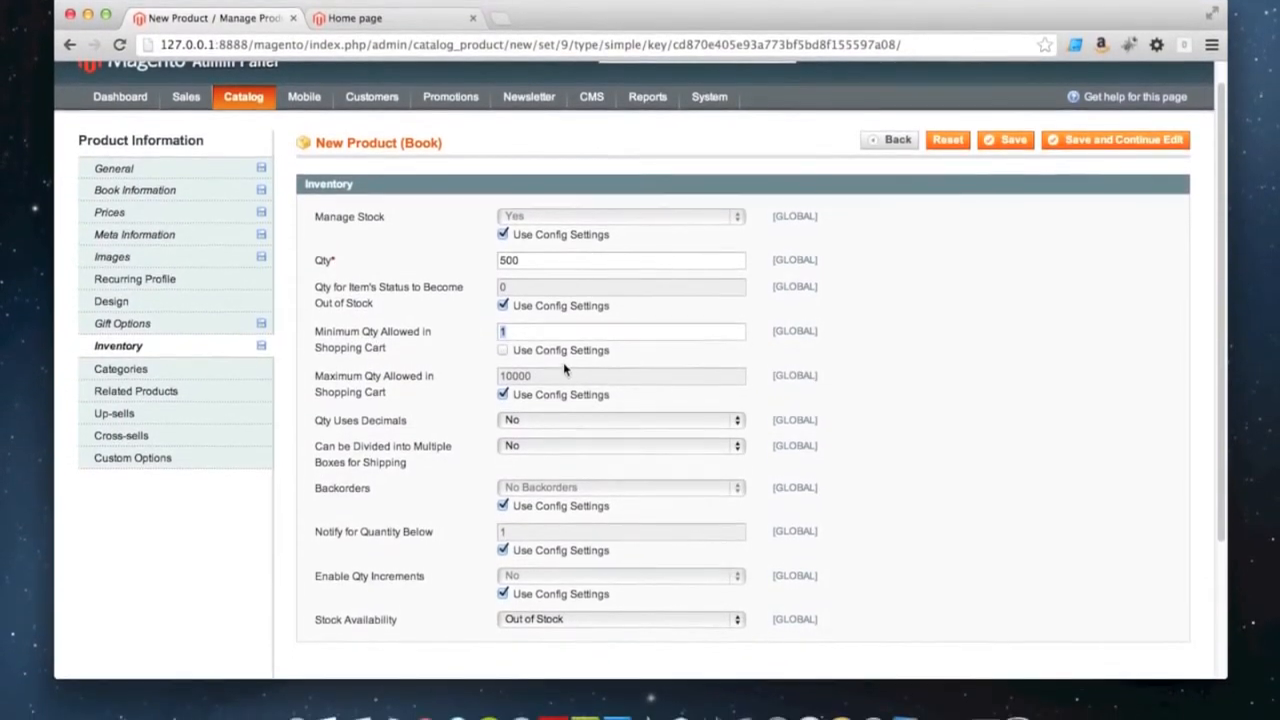
type("1")
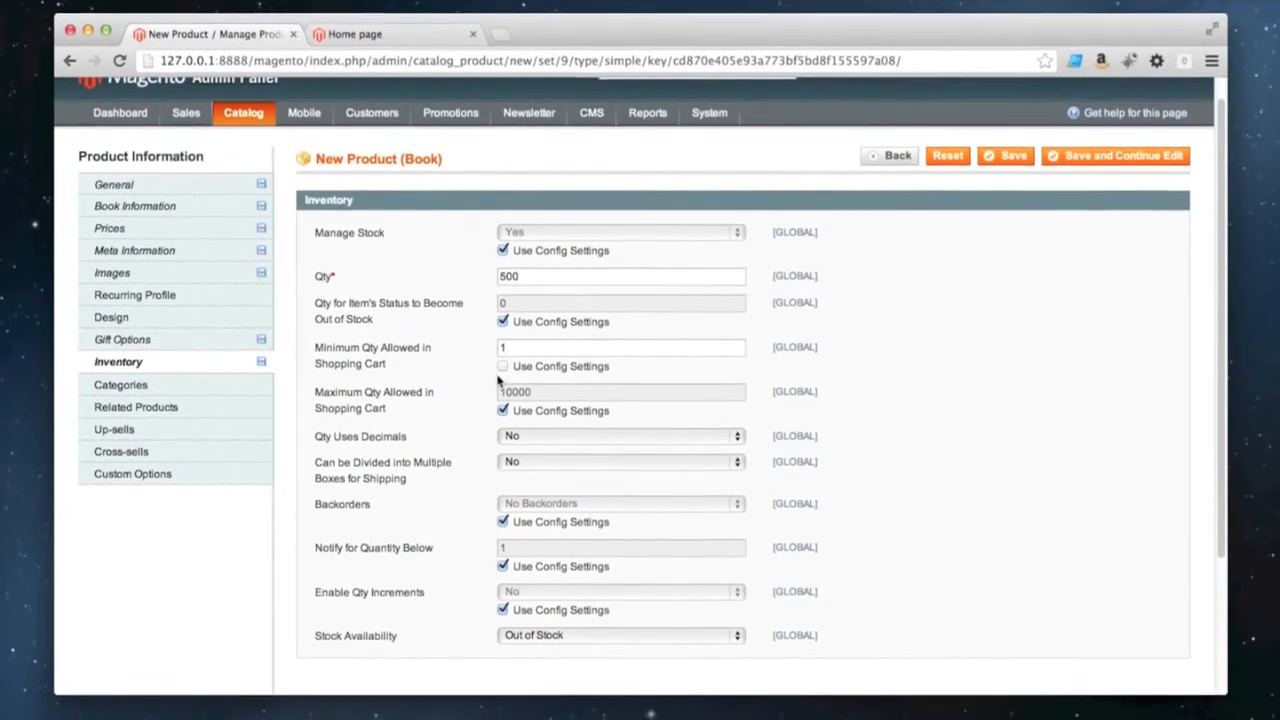
left_click(502, 346)
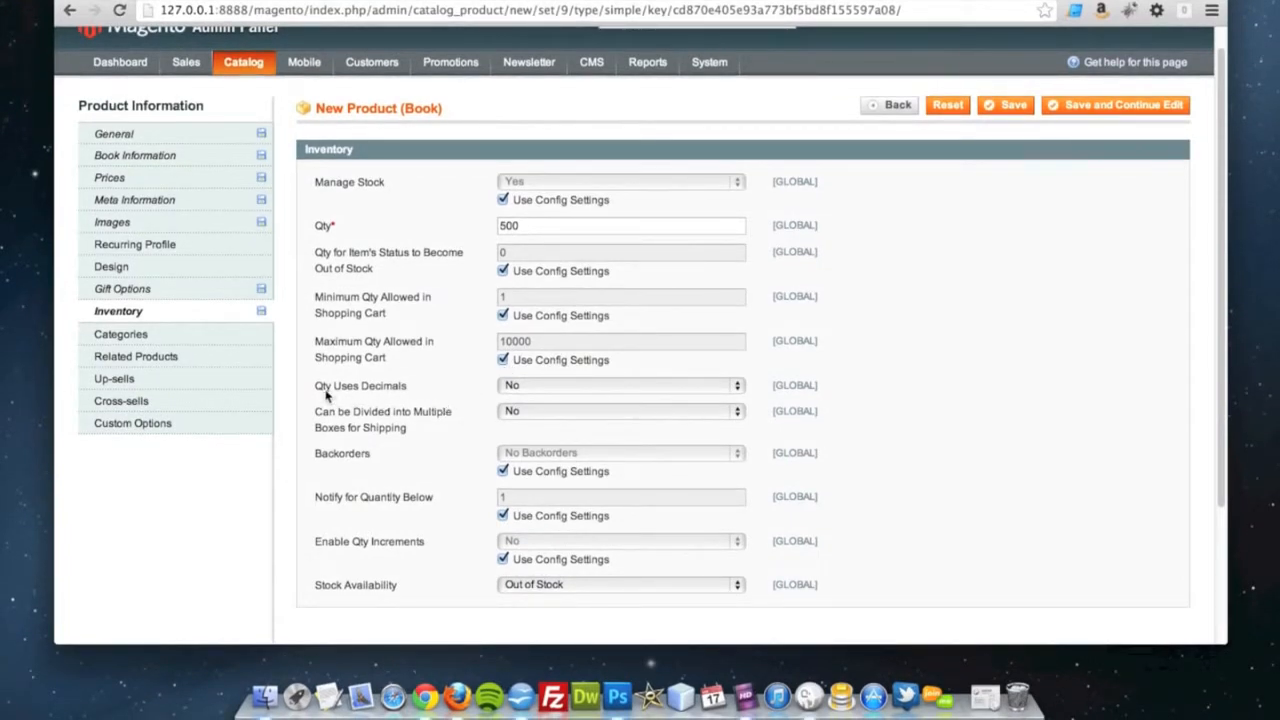
Switch Qty Uses Decimals to Yes, then return it to No
left_click(520, 390)
left_click(519, 402)
left_click(515, 389)
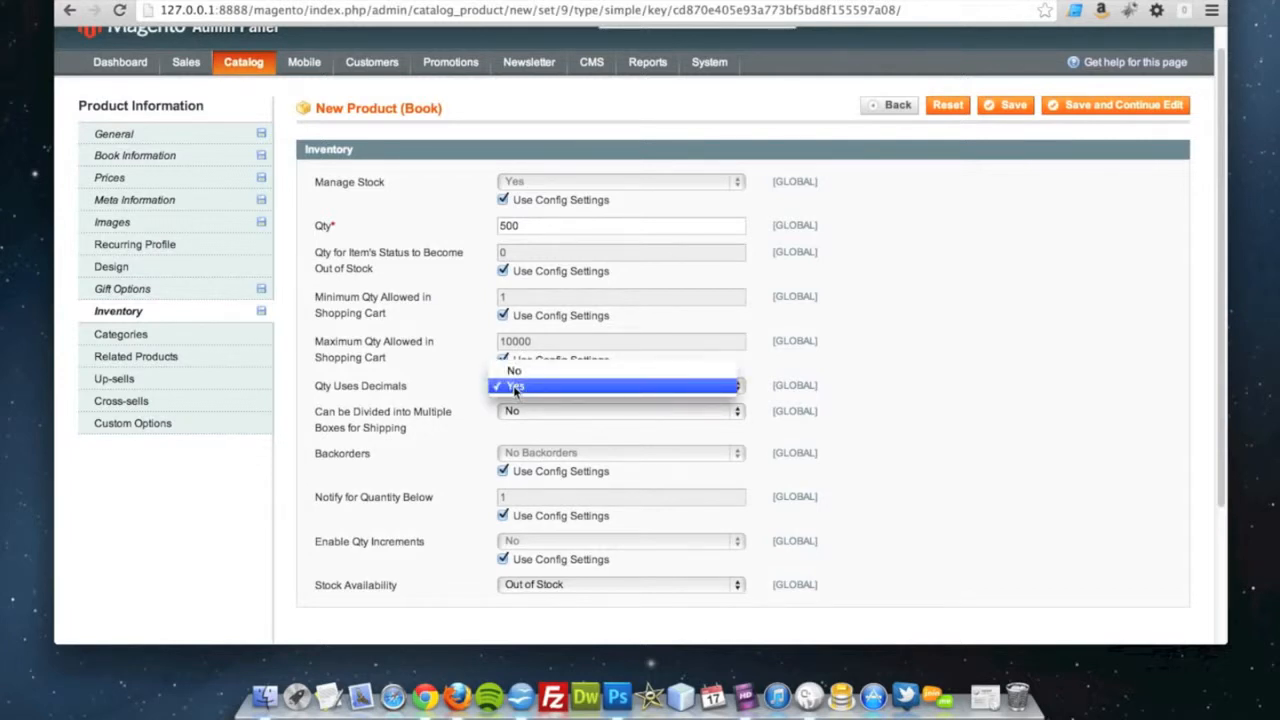
left_click(515, 371)
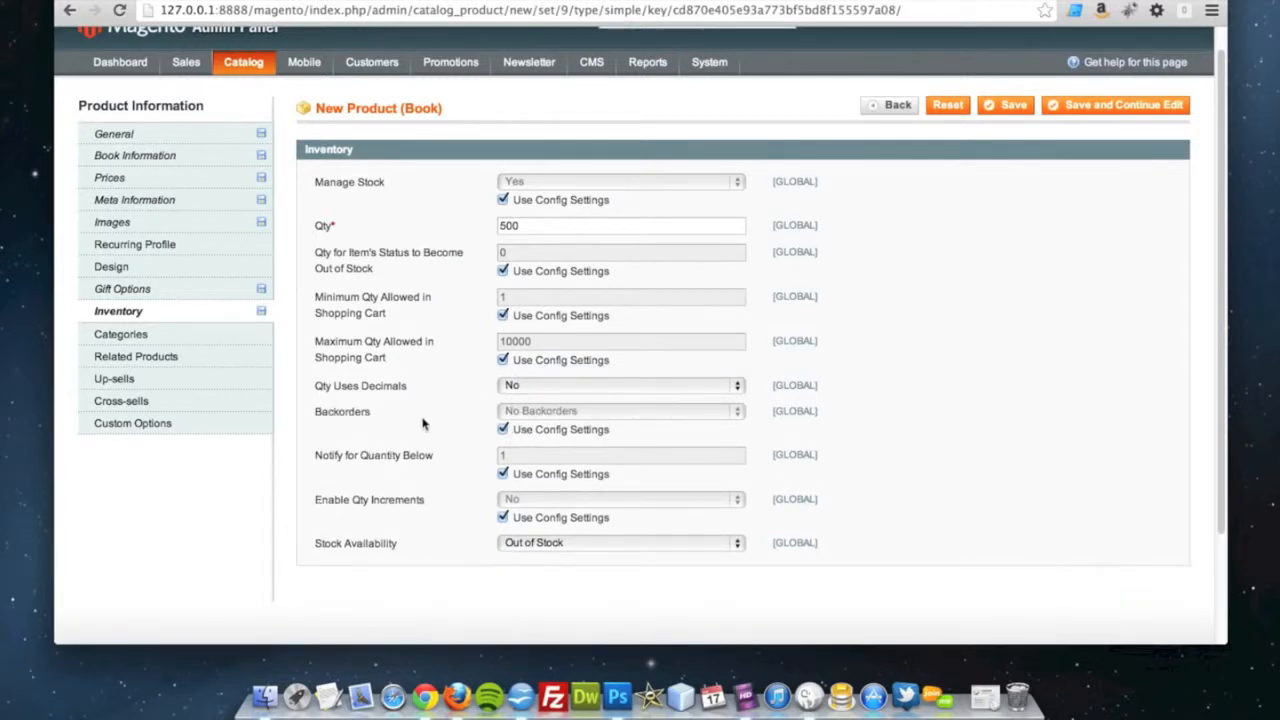
Try the Allow Qty Below 0 backorder option, then restore the config settings for backorders and the low-quantity notification
left_click(503, 429)
left_click(519, 414)
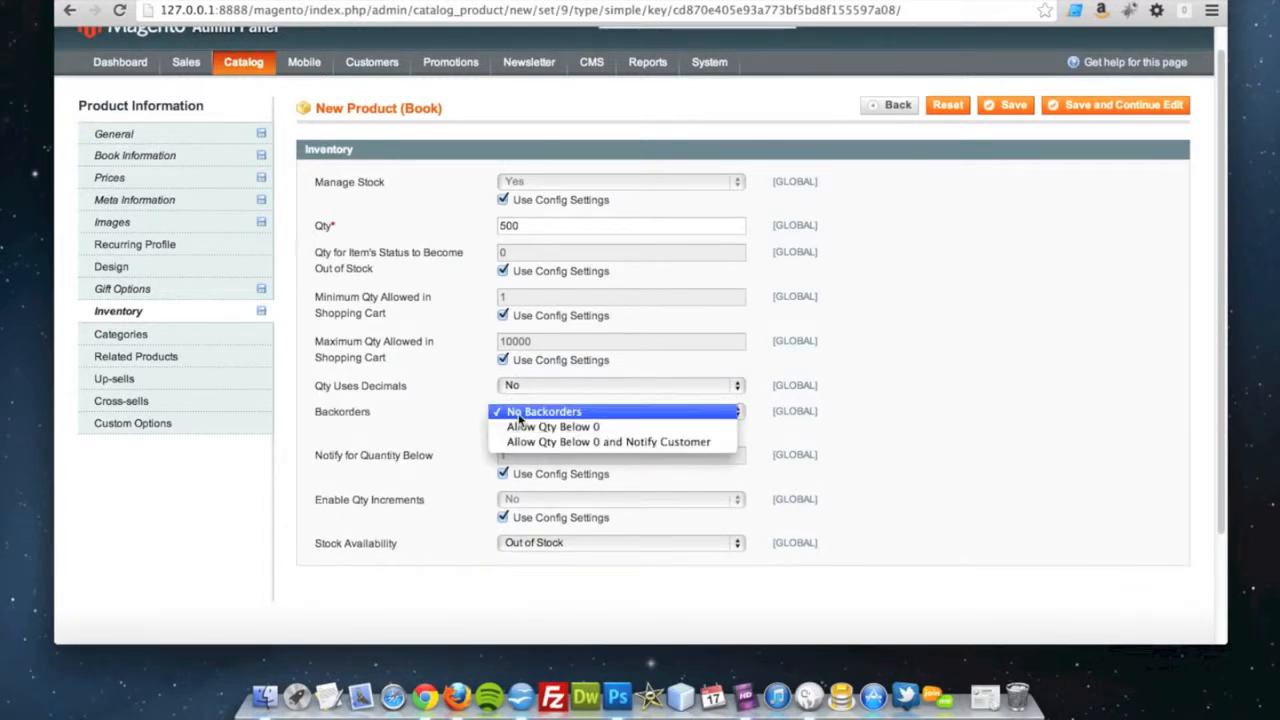
left_click(519, 428)
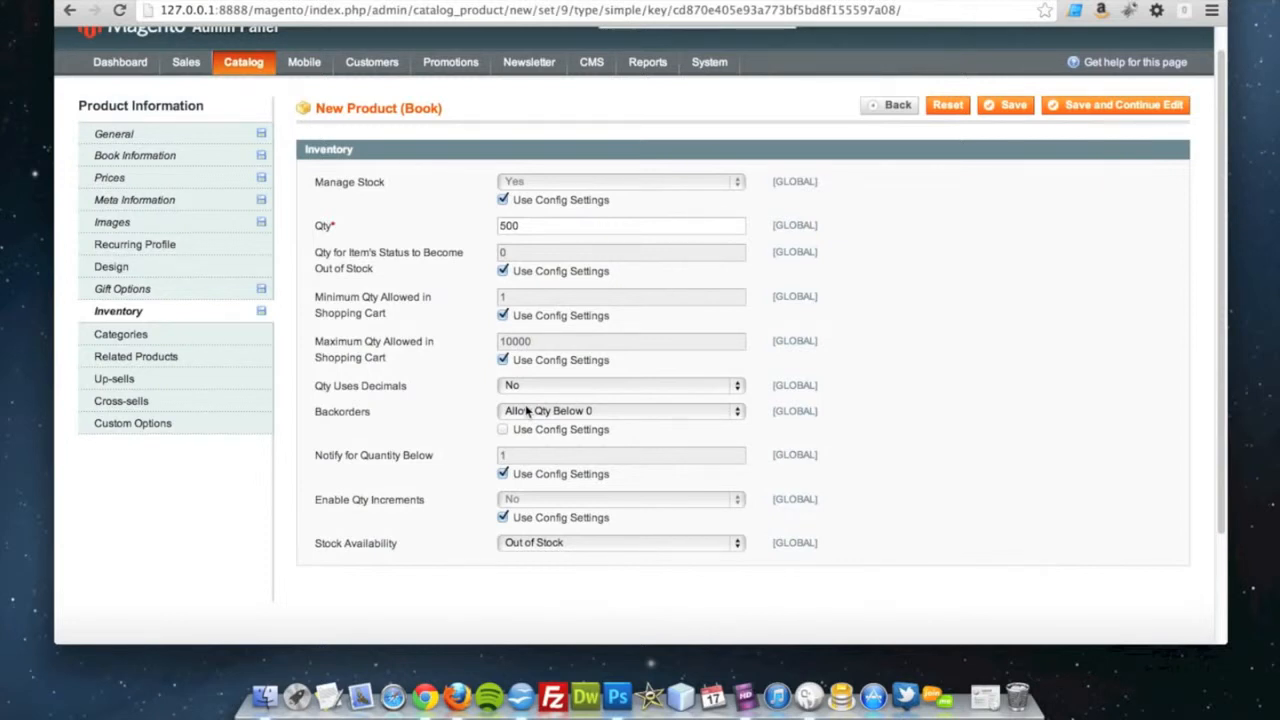
left_click(507, 414)
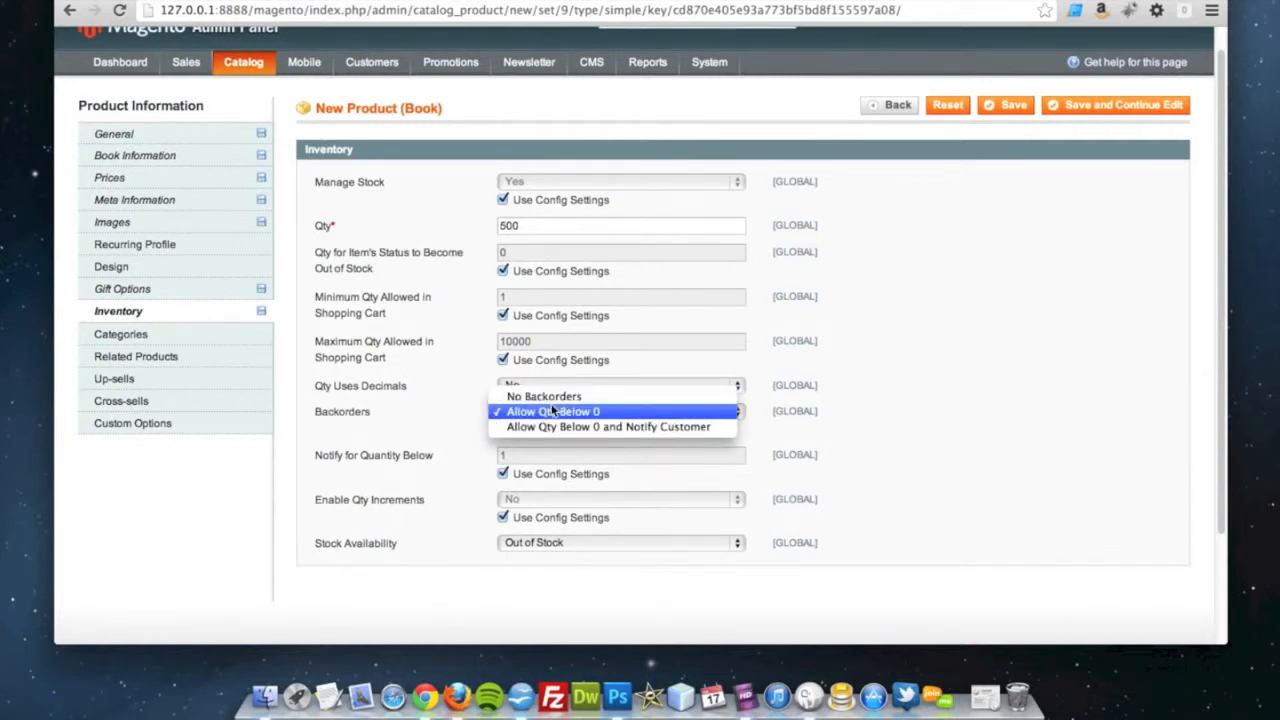
left_click(553, 400)
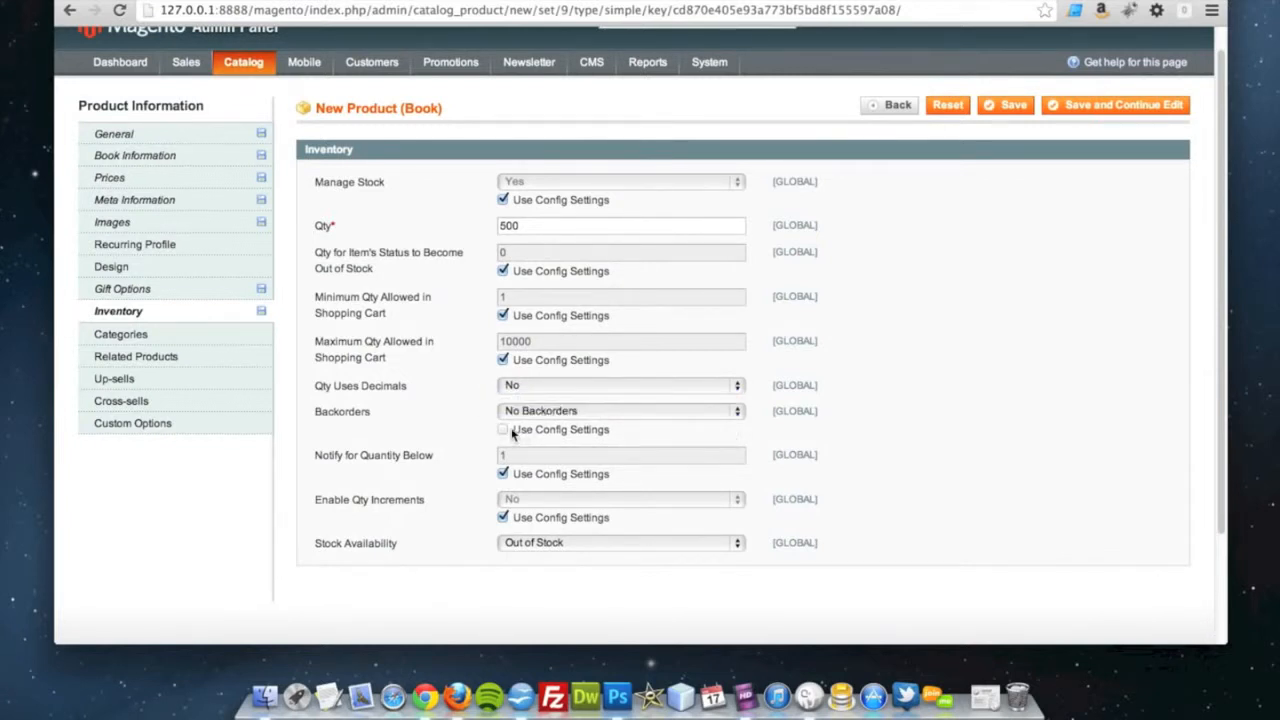
left_click(503, 429)
left_click(503, 474)
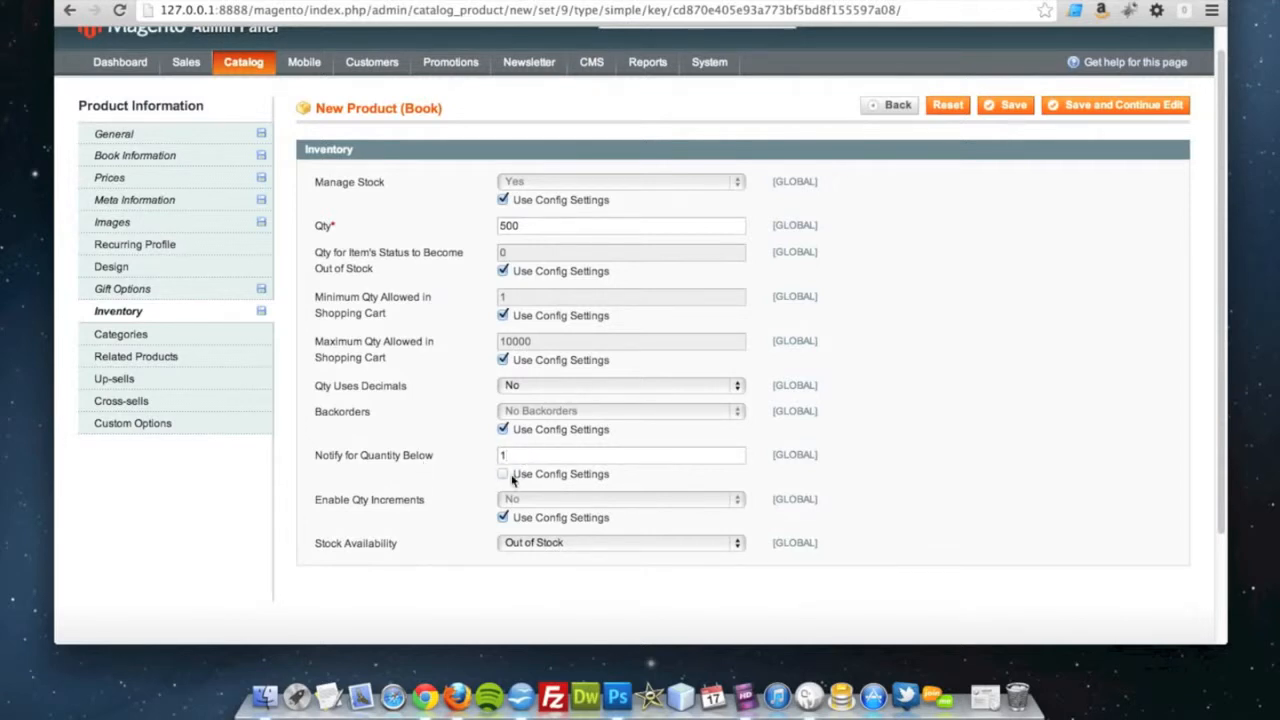
left_click(503, 474)
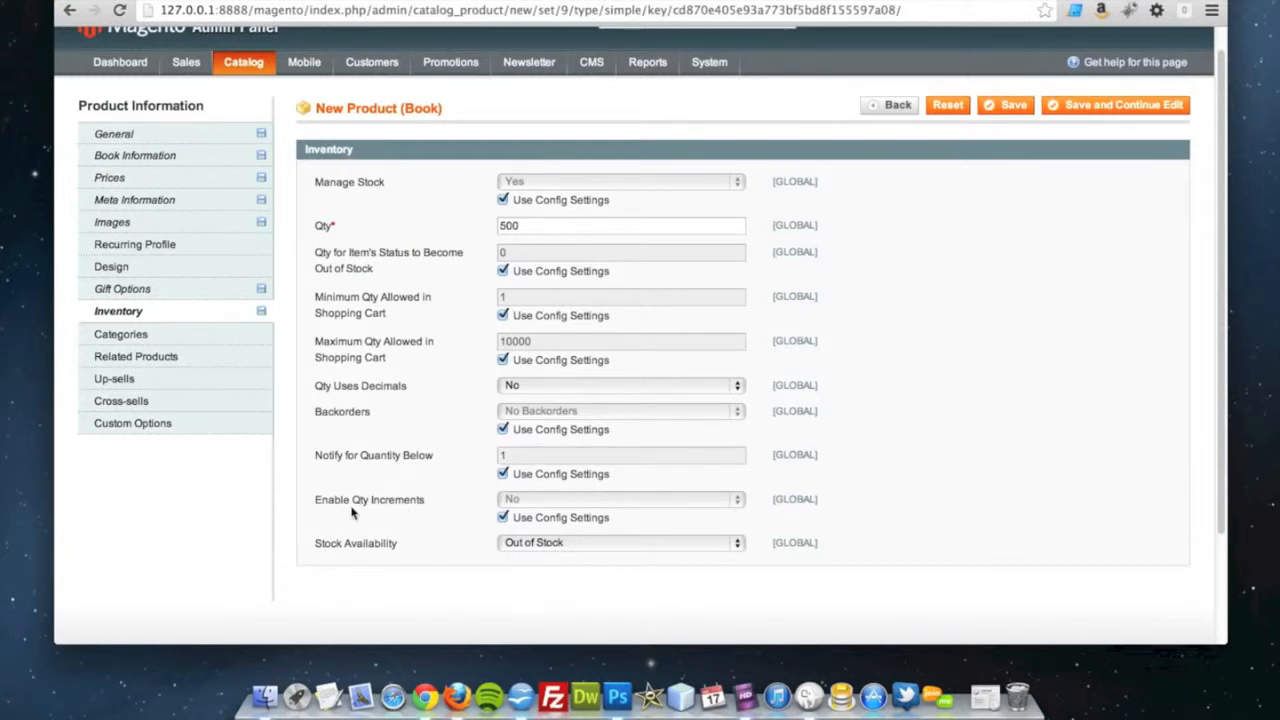
Override Enable Qty Increments with Yes, leaving Qty Increments on its config settings
left_click(503, 517)
left_click(528, 499)
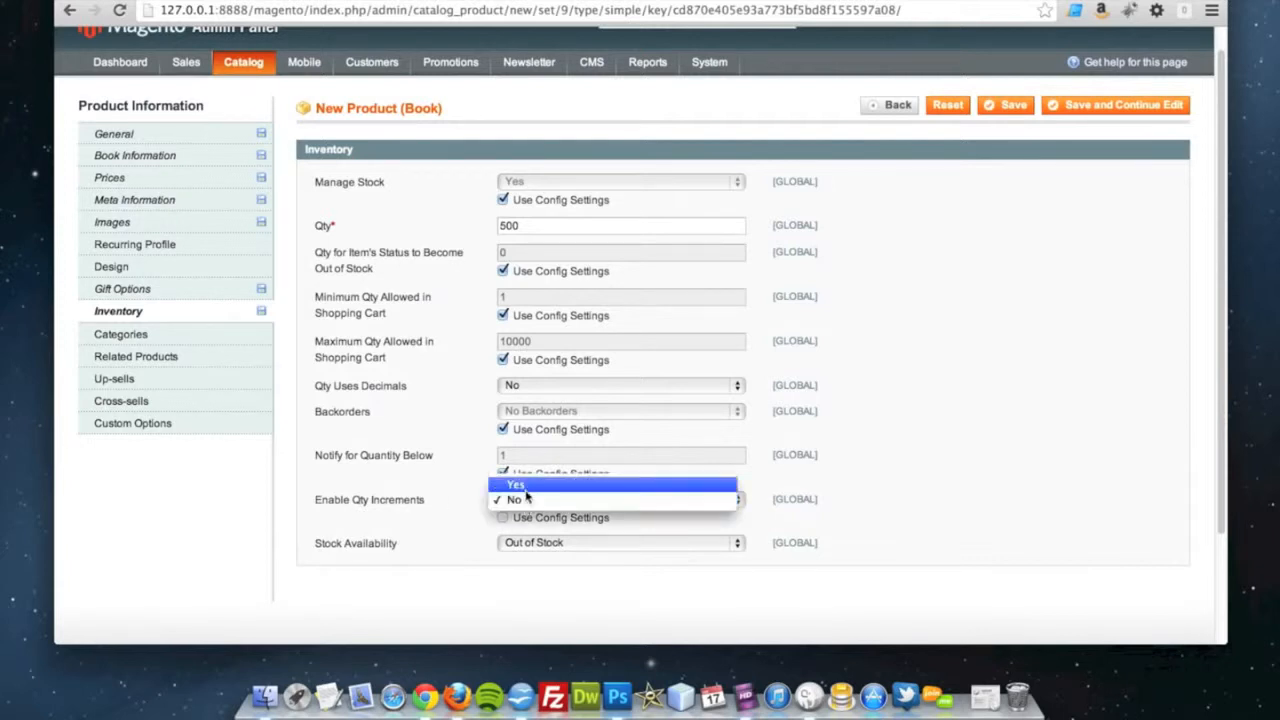
left_click(540, 482)
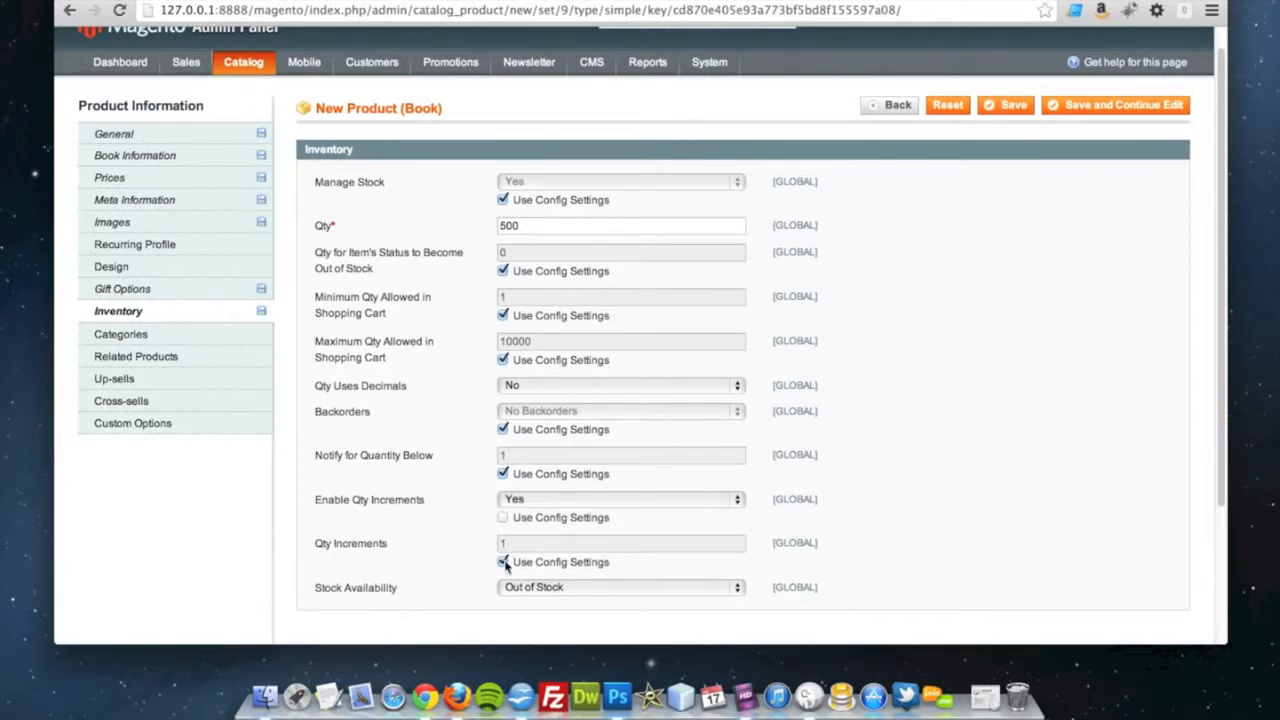
left_click(503, 563)
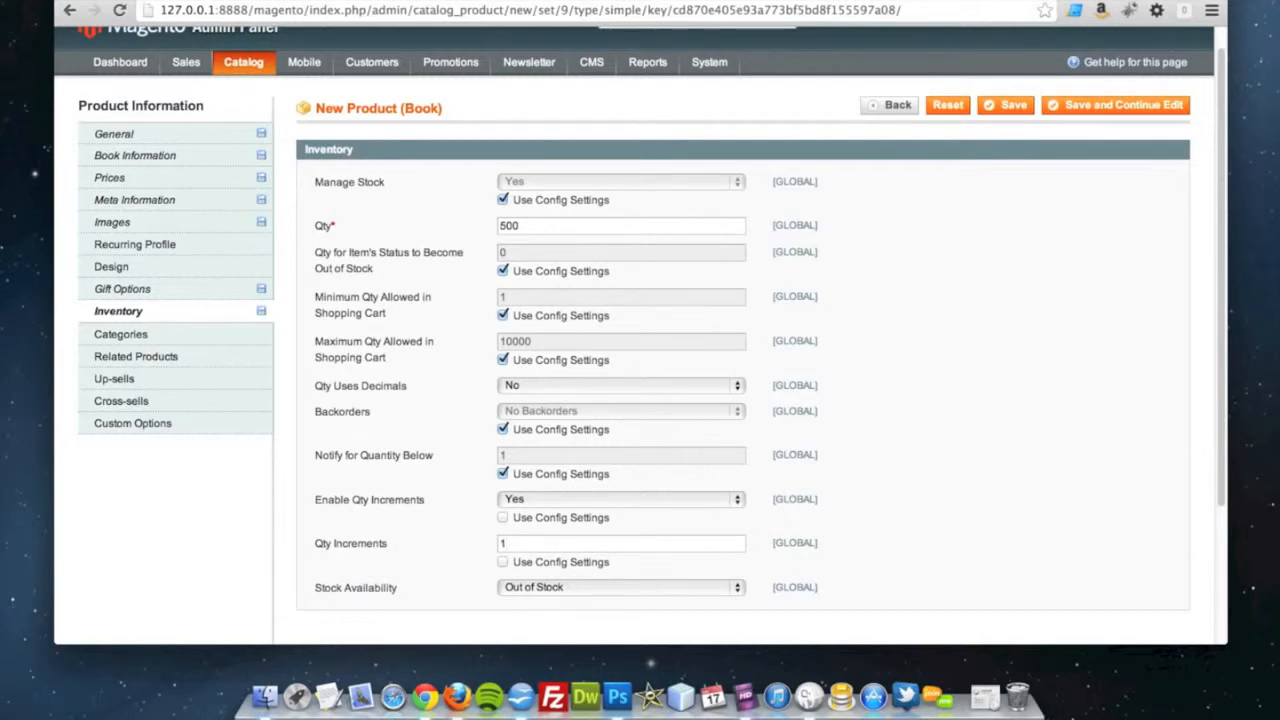
left_click(502, 562)
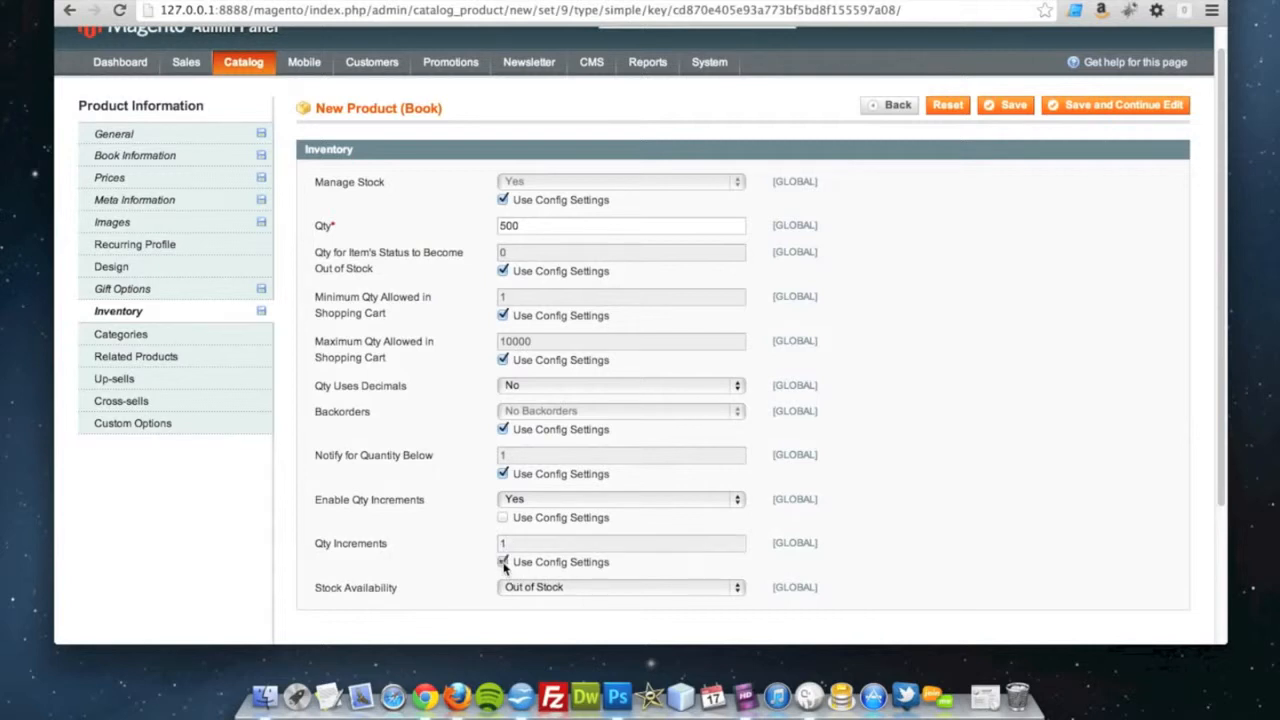
Set the product's stock availability to In Stock
scroll(563, 594, "down", 2)
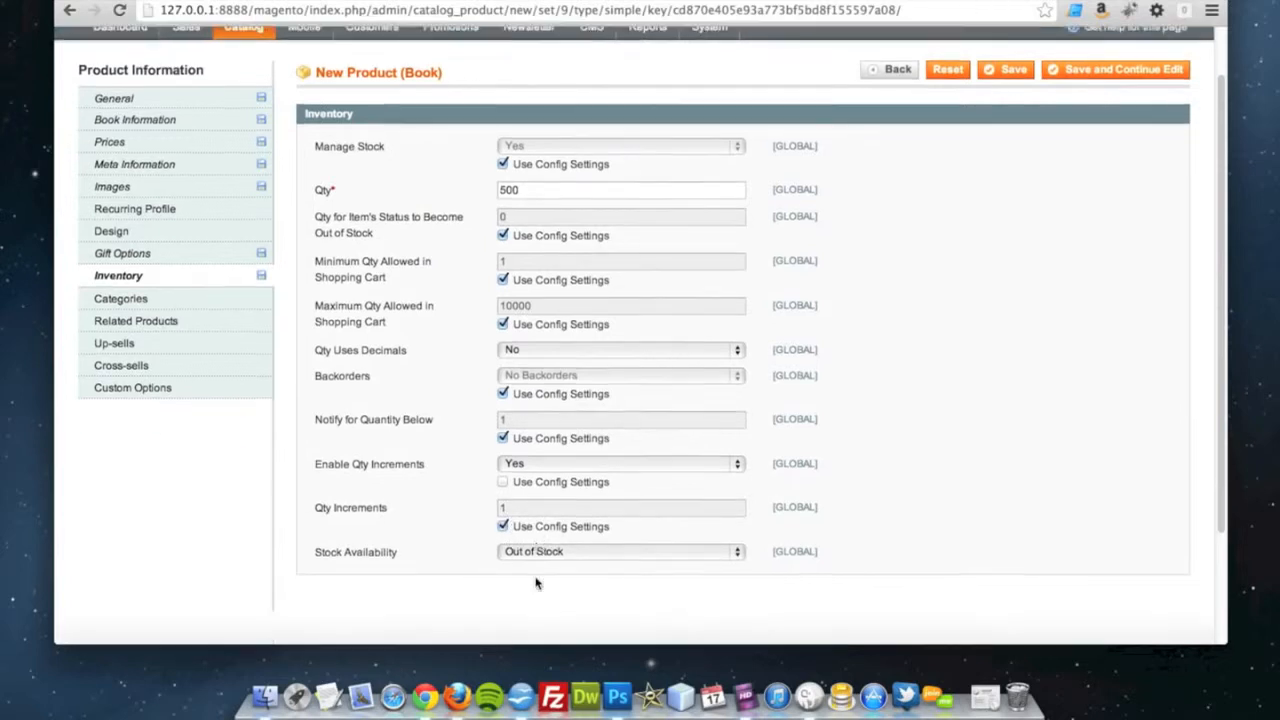
scroll(597, 551, "up", 1)
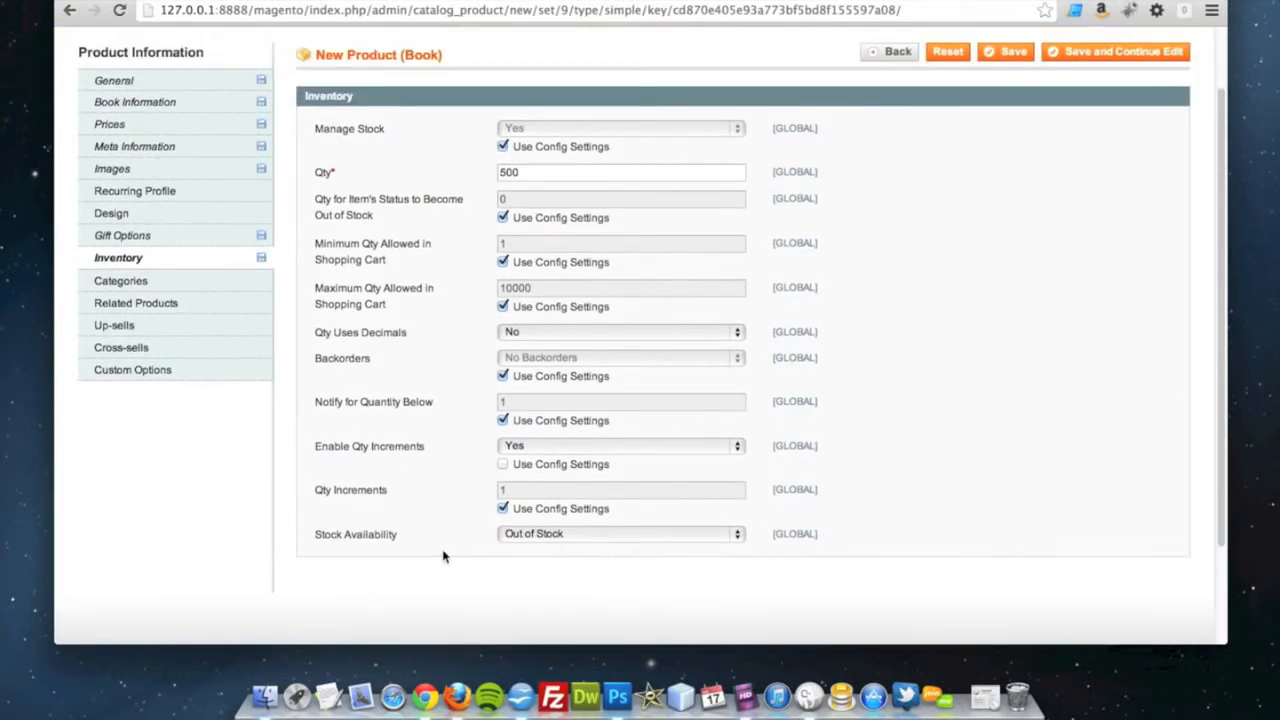
left_click(525, 535)
left_click(531, 524)
scroll(520, 538, "up", 1)
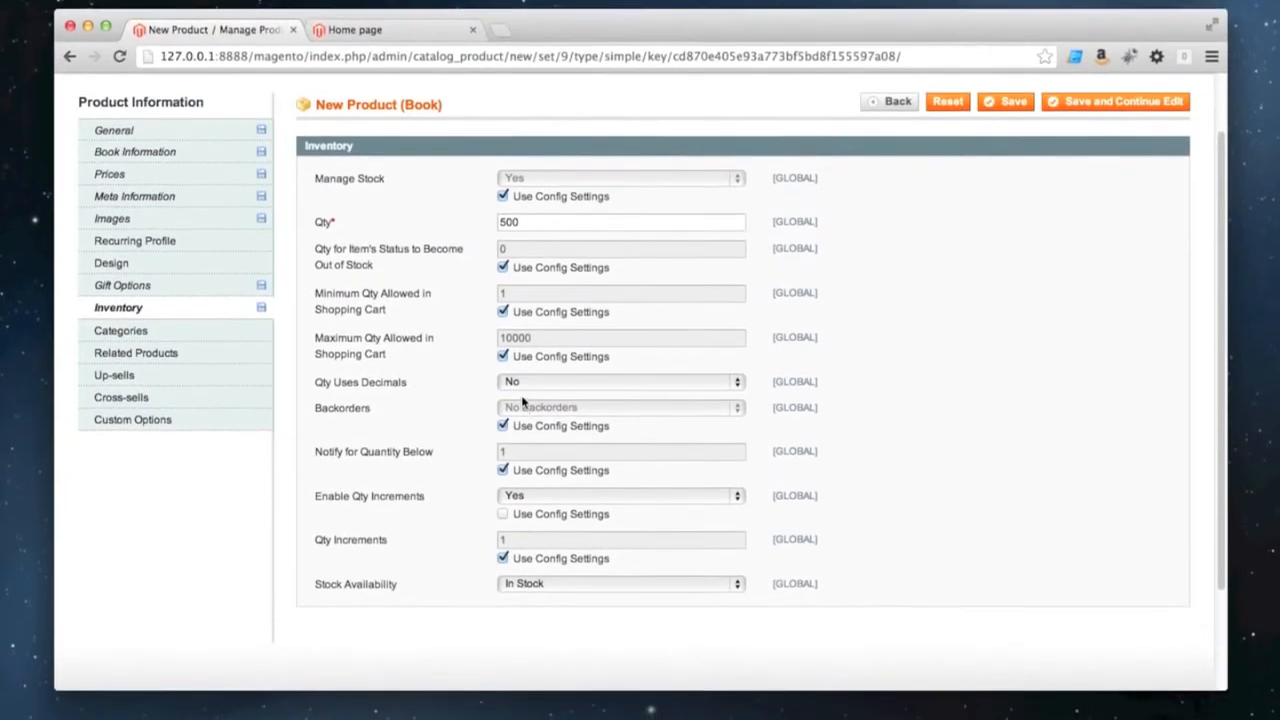
scroll(214, 386, "up", 2)
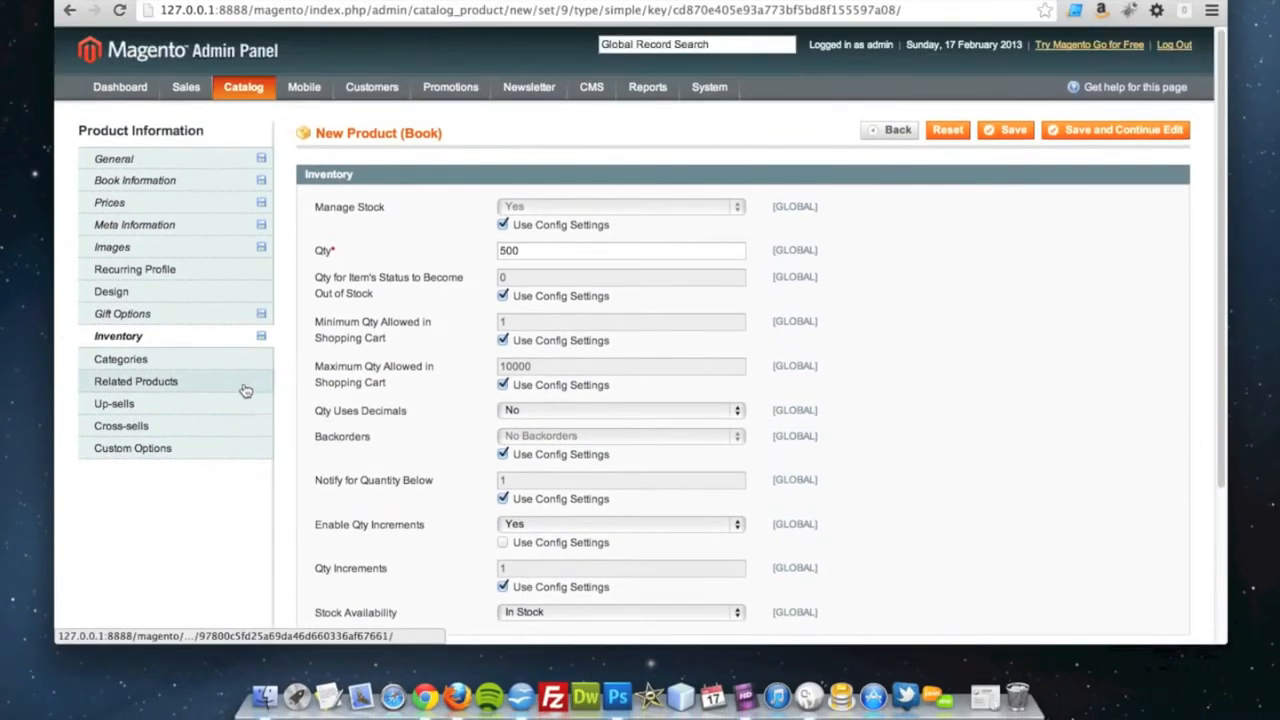
Assign the product to the Humour category under Books
left_click(166, 368)
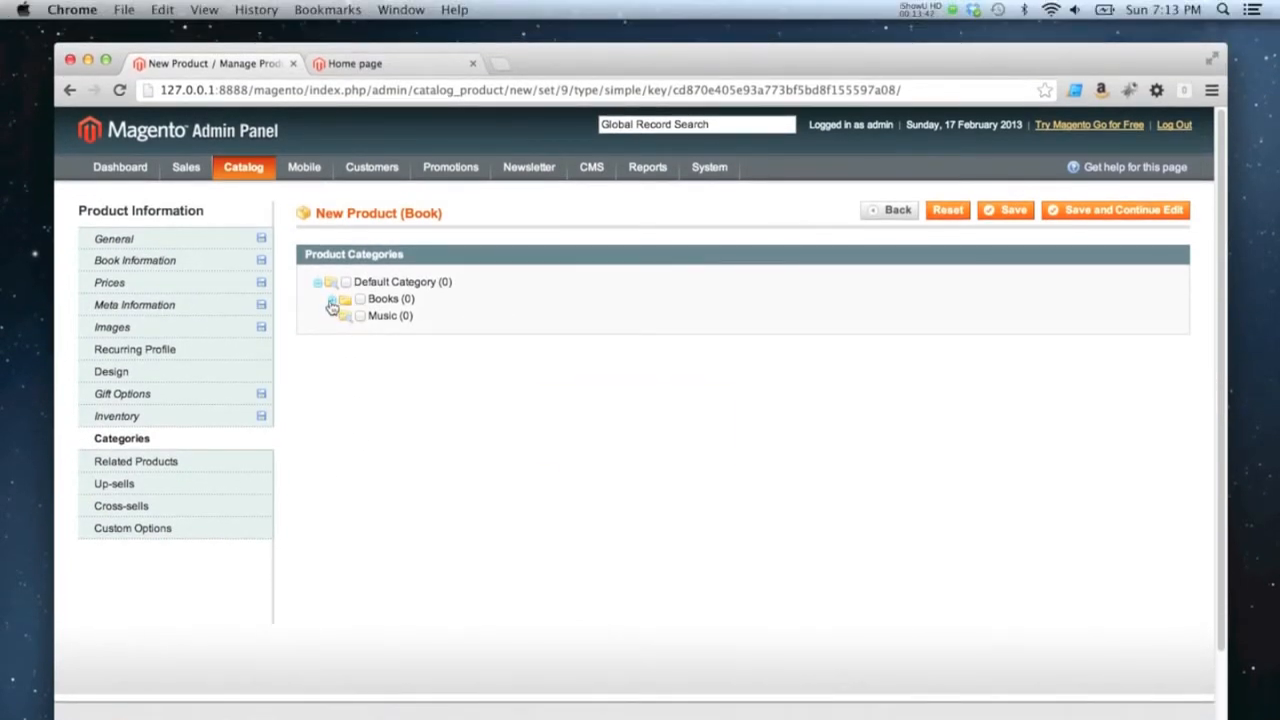
left_click(332, 302)
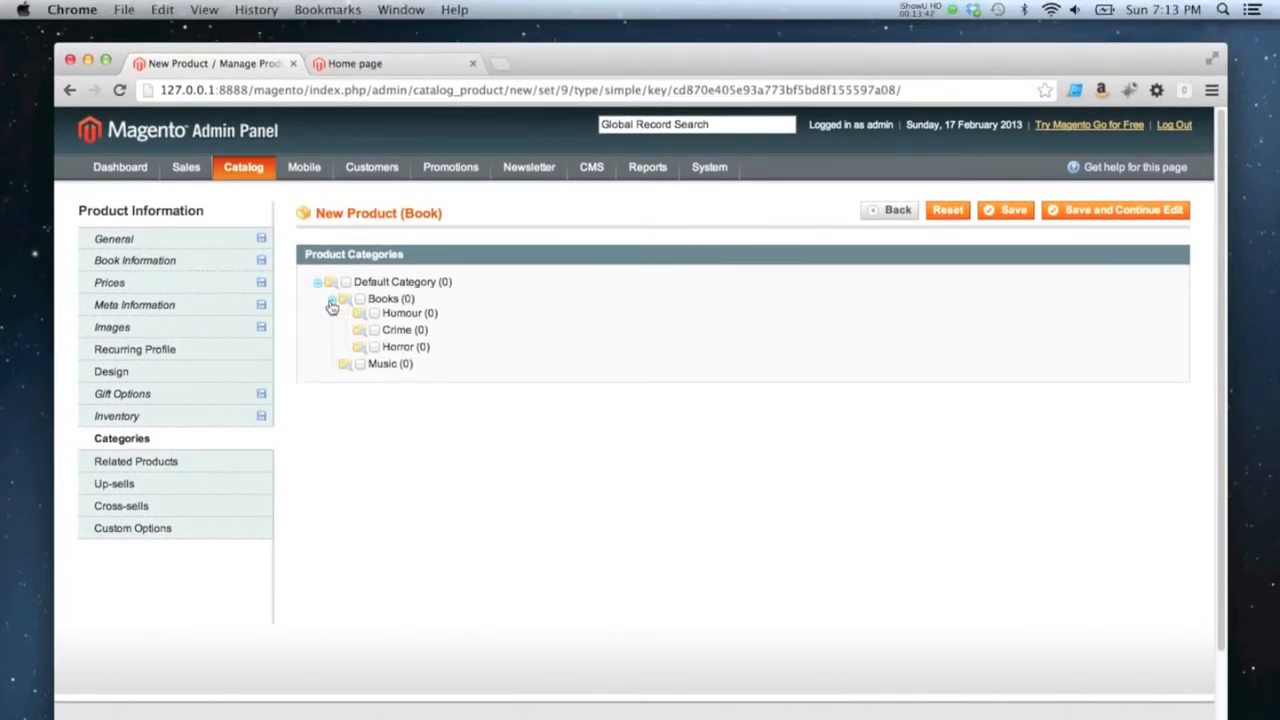
left_click(374, 316)
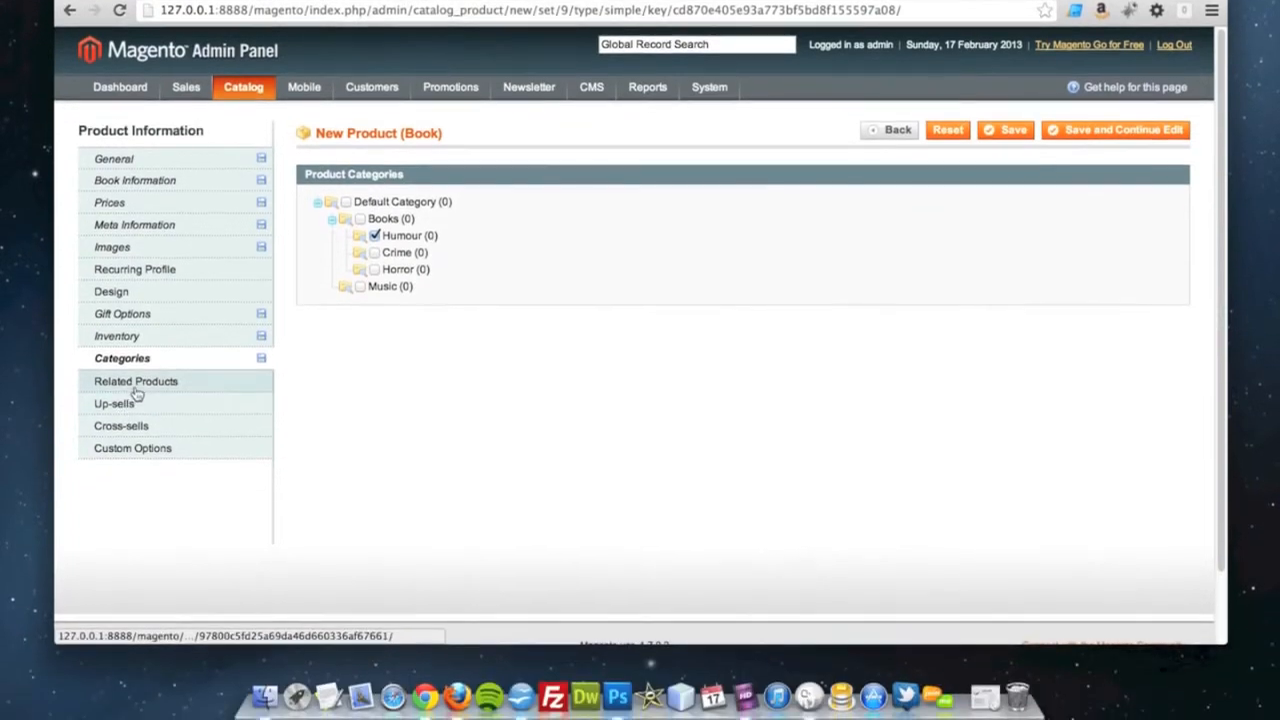
Check the related products, up-sells, cross-sells and custom options, and save the product while keeping it open for editing
left_click(137, 466)
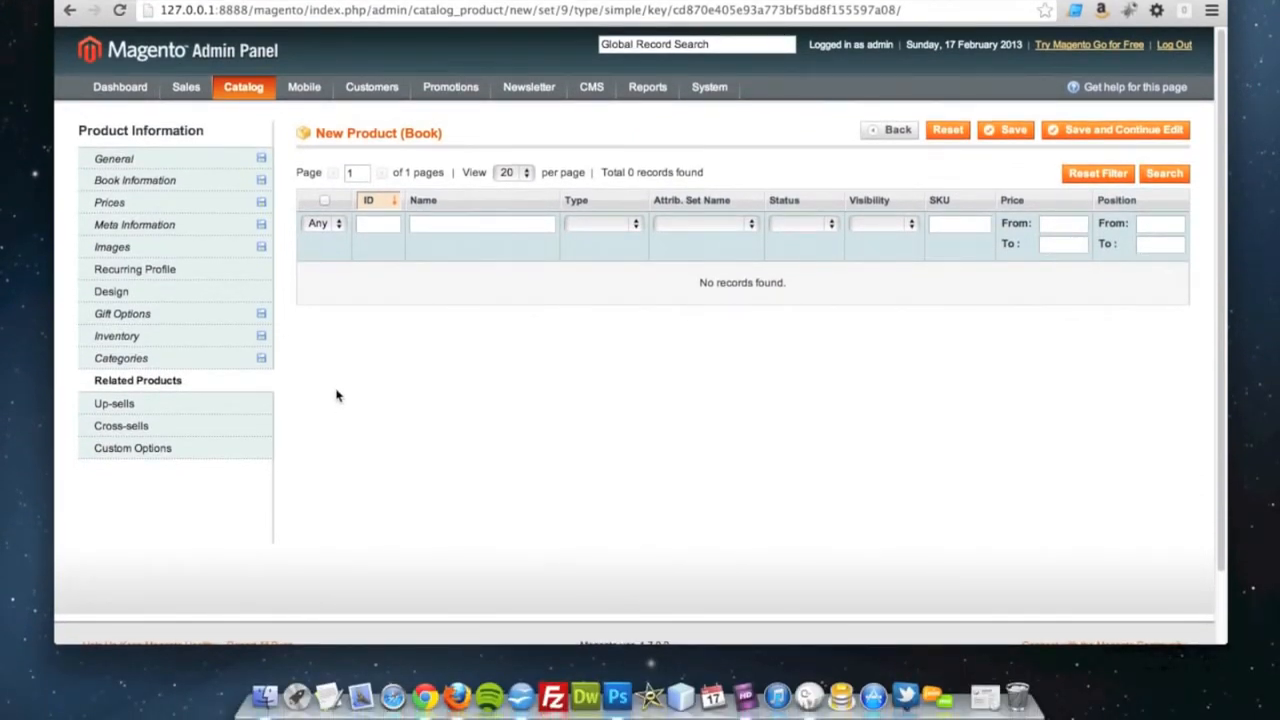
left_click(155, 413)
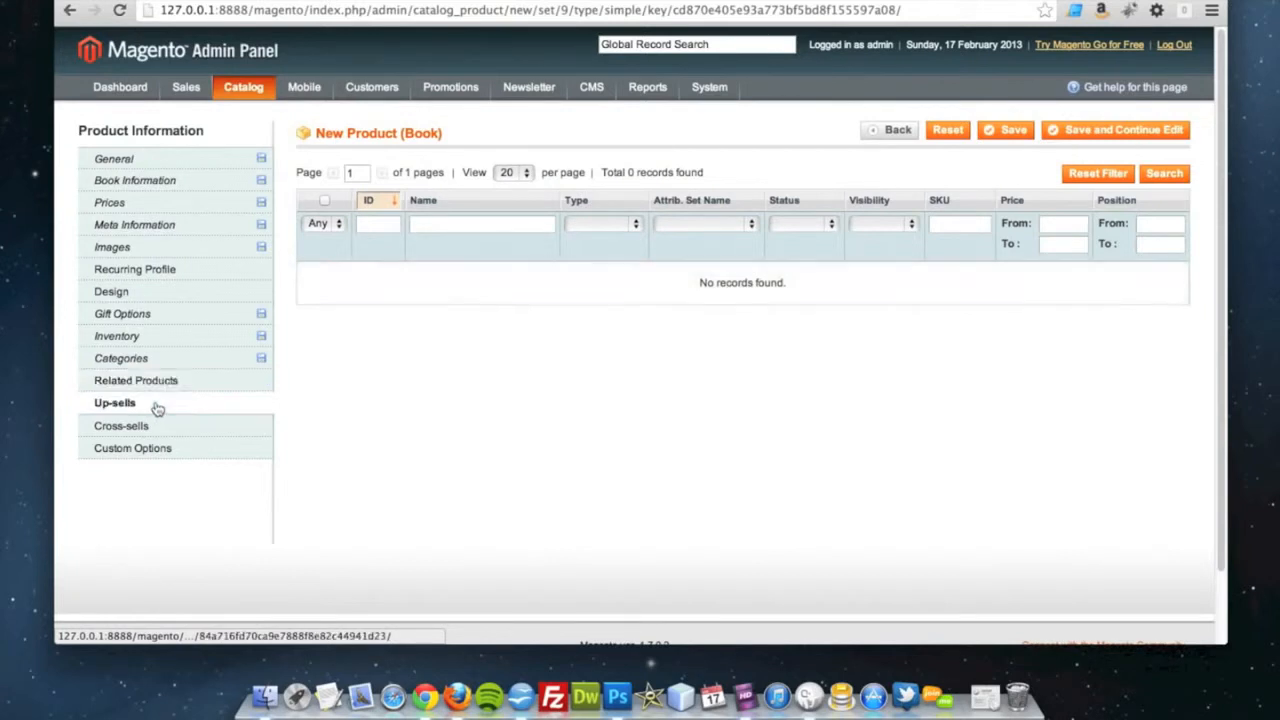
left_click(150, 427)
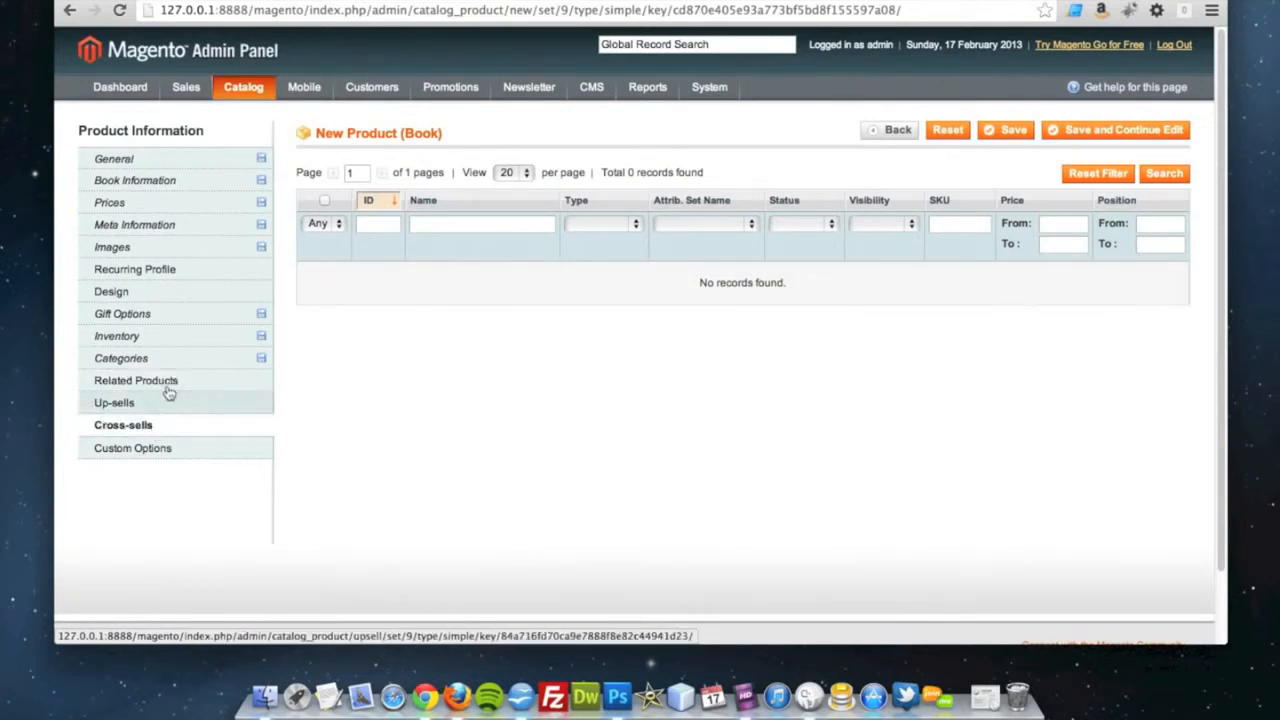
left_click(188, 456)
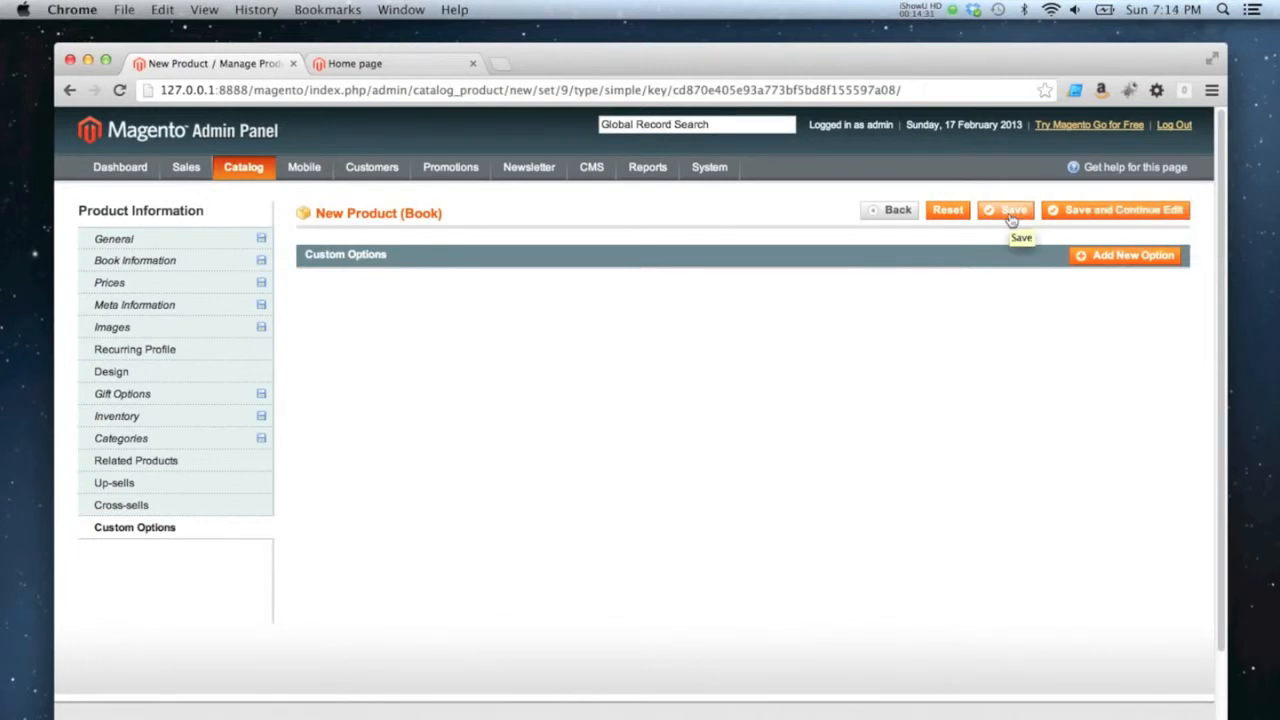
left_click(1087, 212)
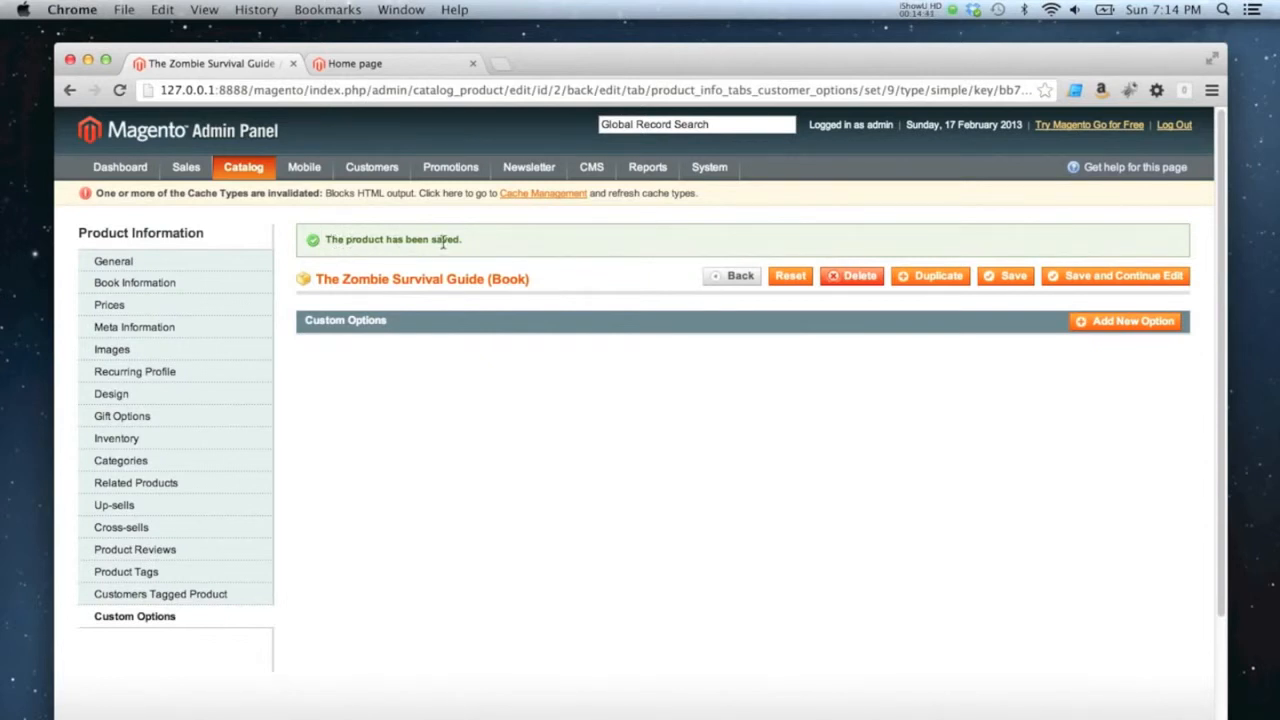
Switch to the storefront and open The Zombie Survival Guide from the Humour category under Books
left_click(347, 66)
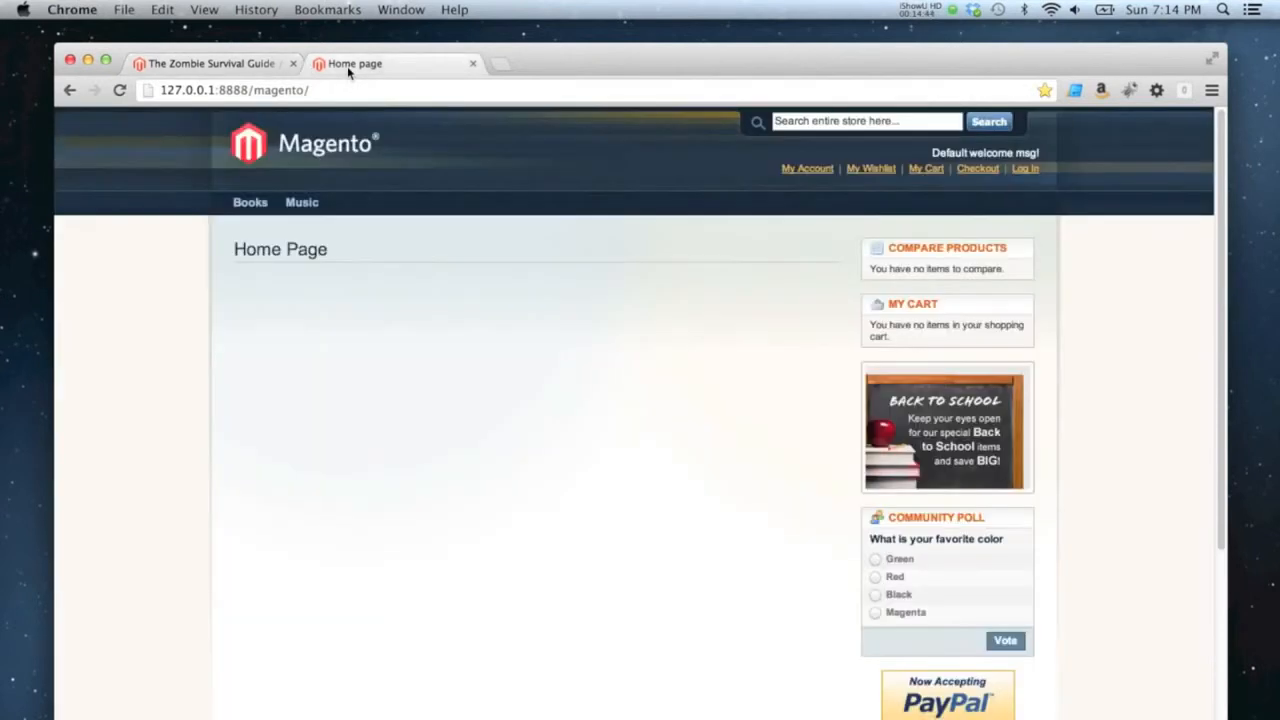
mouse_move(260, 204)
left_click(259, 228)
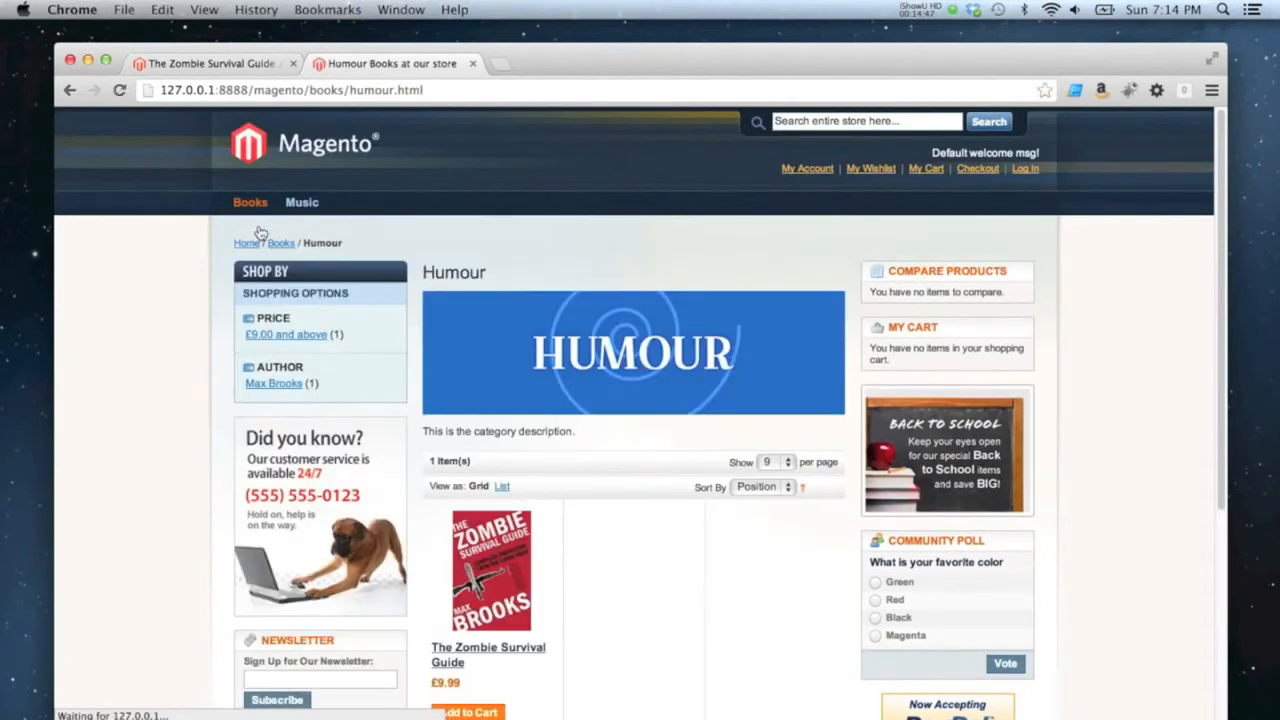
scroll(530, 330, "down", 5)
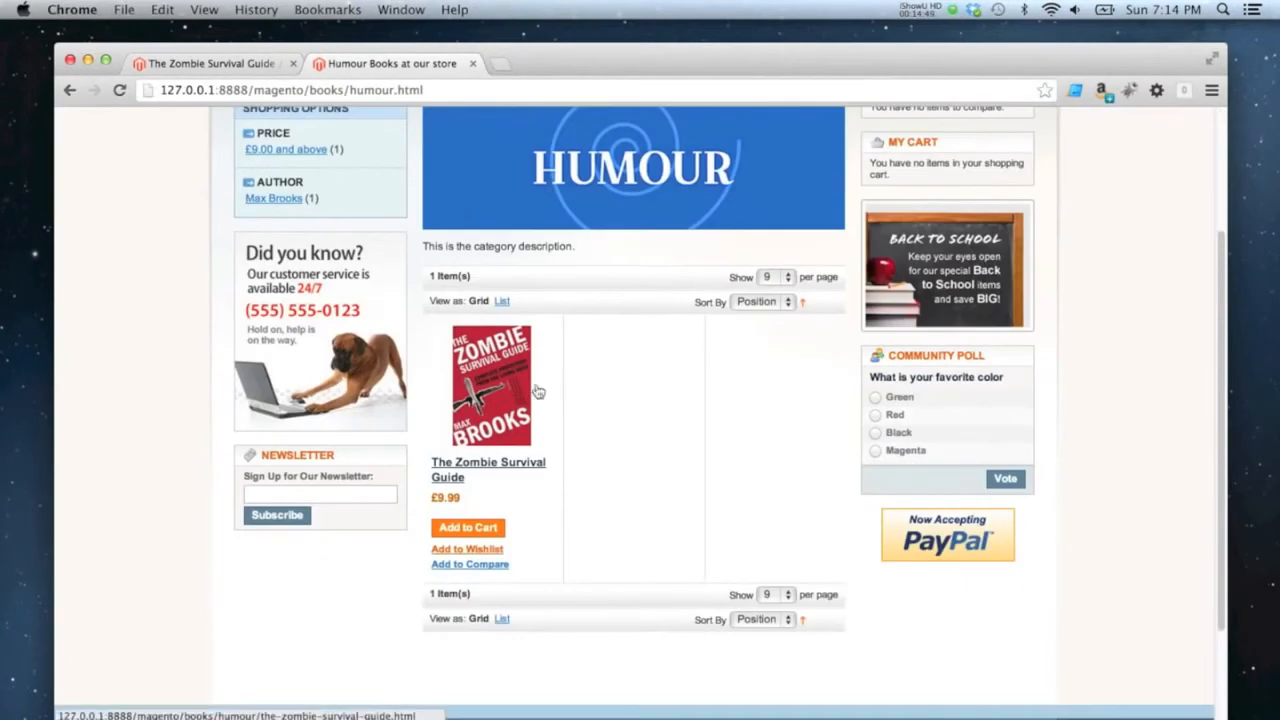
left_click(498, 366)
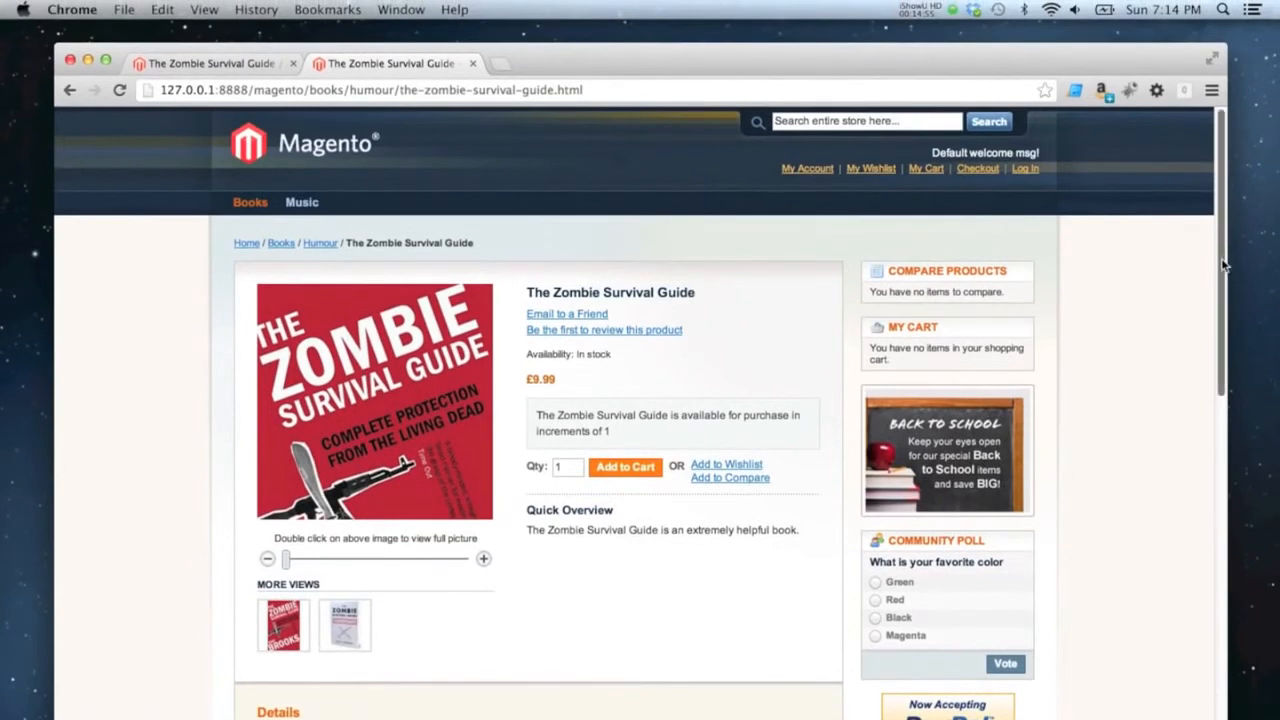
Examine the book's storefront page, including its details, ISBN, quick overview and purchase increments notice
left_click_drag(1224, 265, 1248, 491)
left_click_drag(1248, 412, 1252, 425)
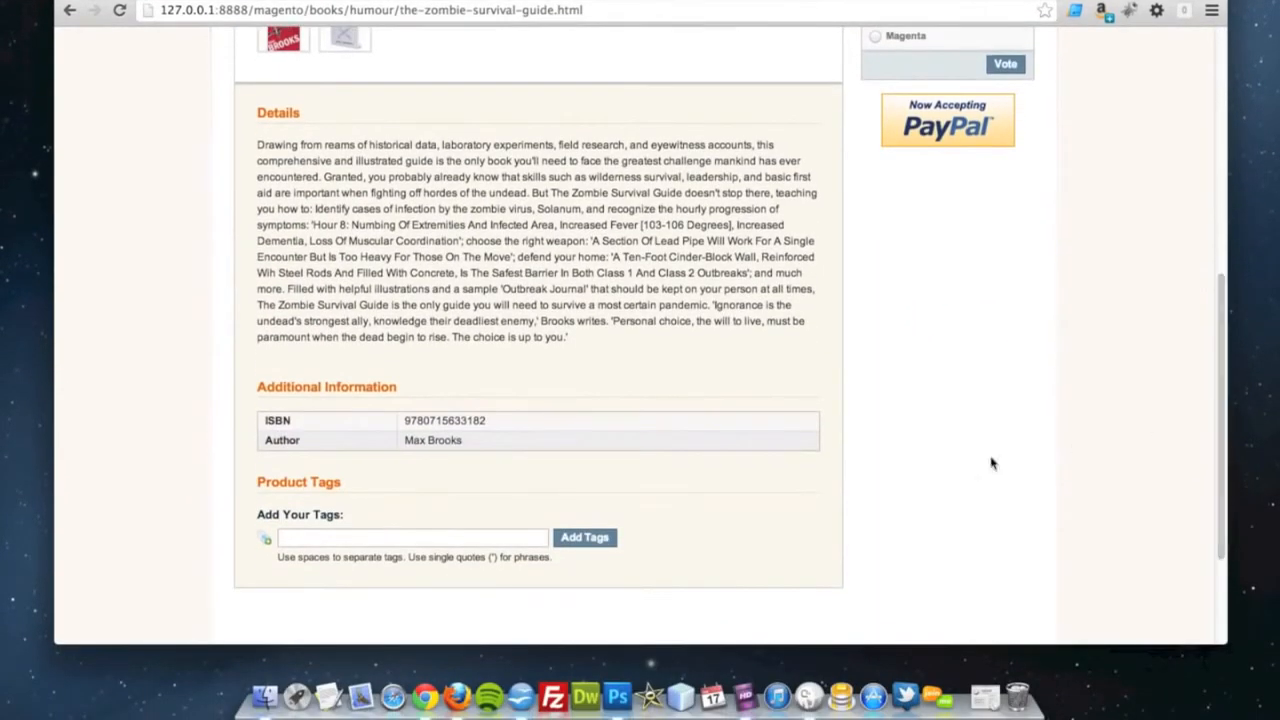
double_click(425, 425)
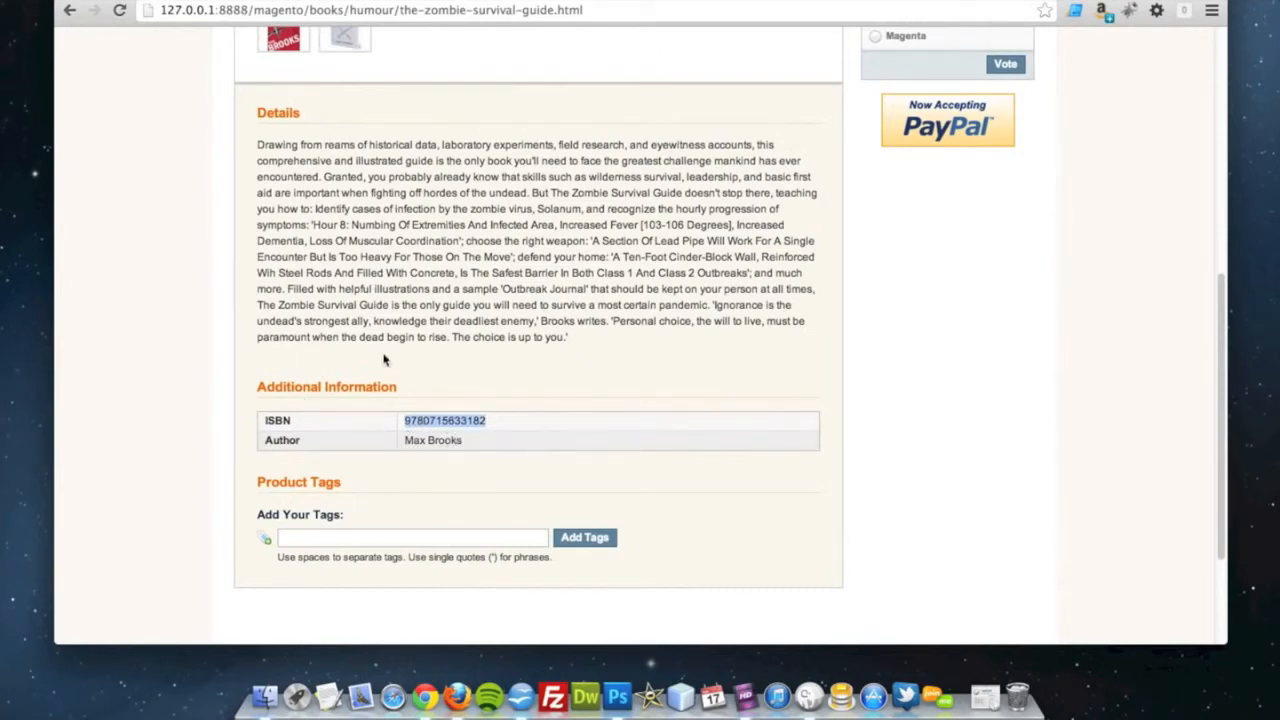
scroll(383, 360, "up", 3)
scroll(328, 342, "up", 5)
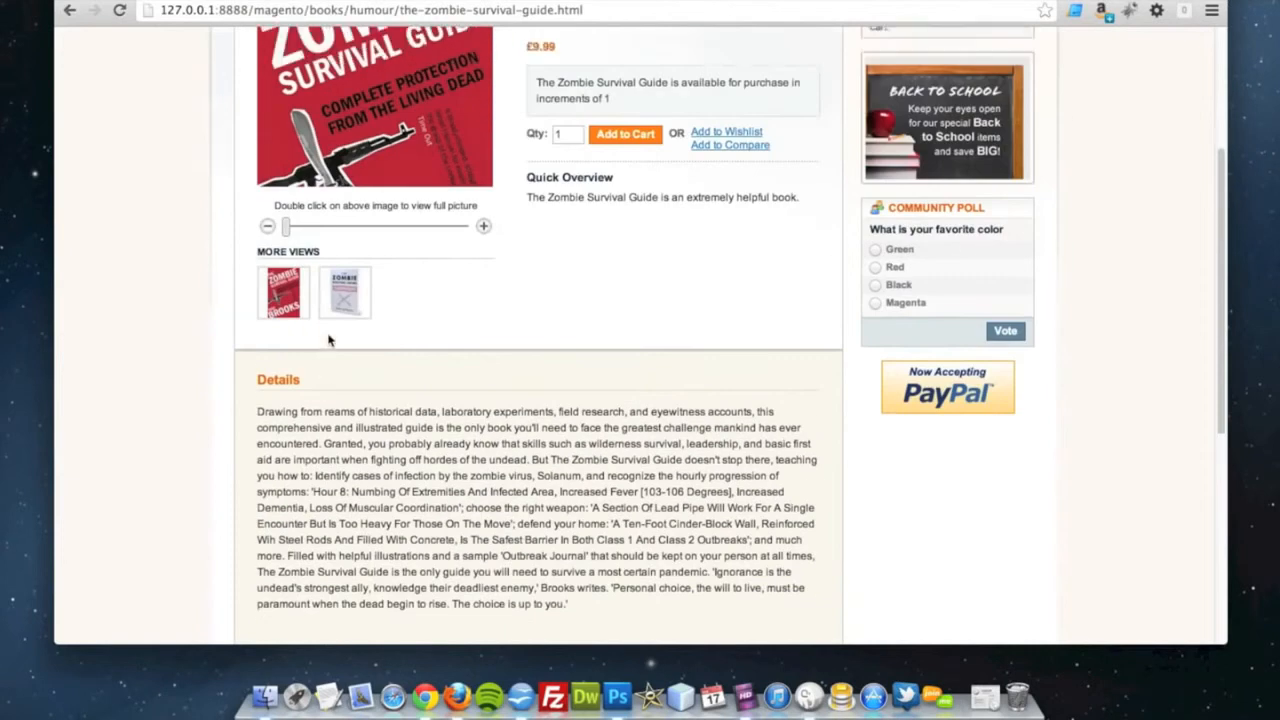
scroll(410, 263, "up", 1)
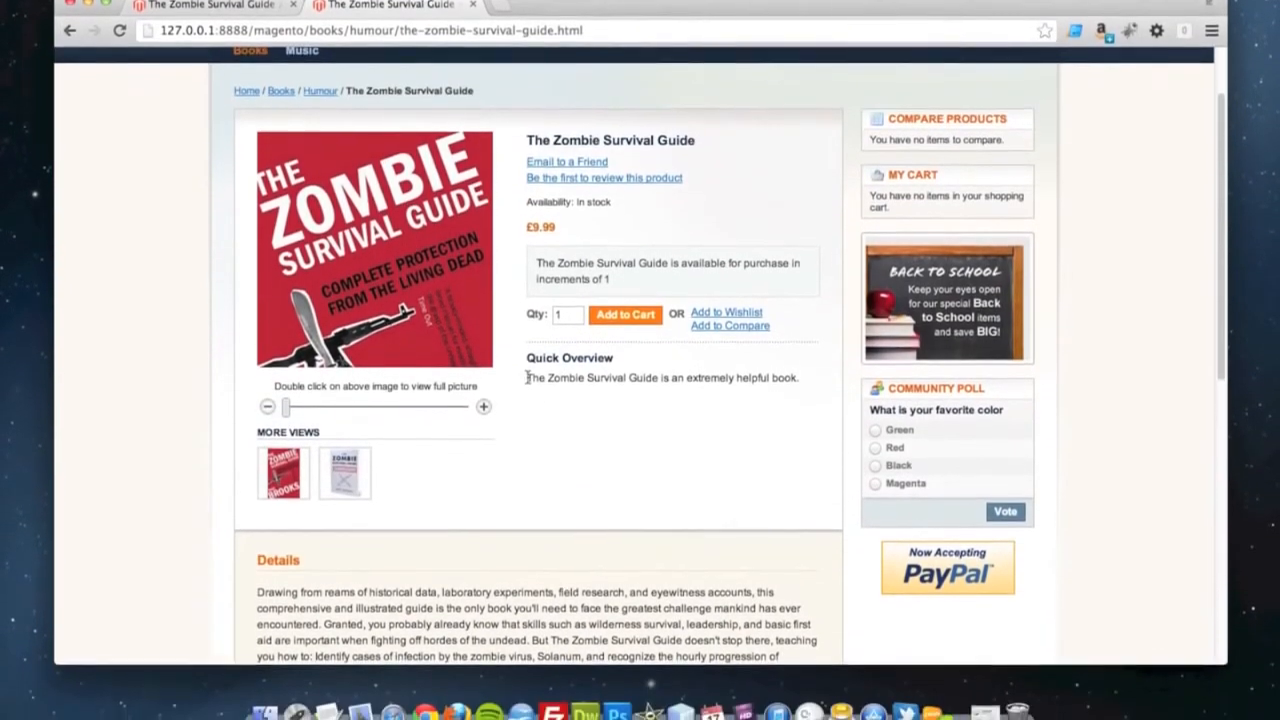
left_click_drag(527, 438, 675, 438)
left_click_drag(675, 367, 807, 367)
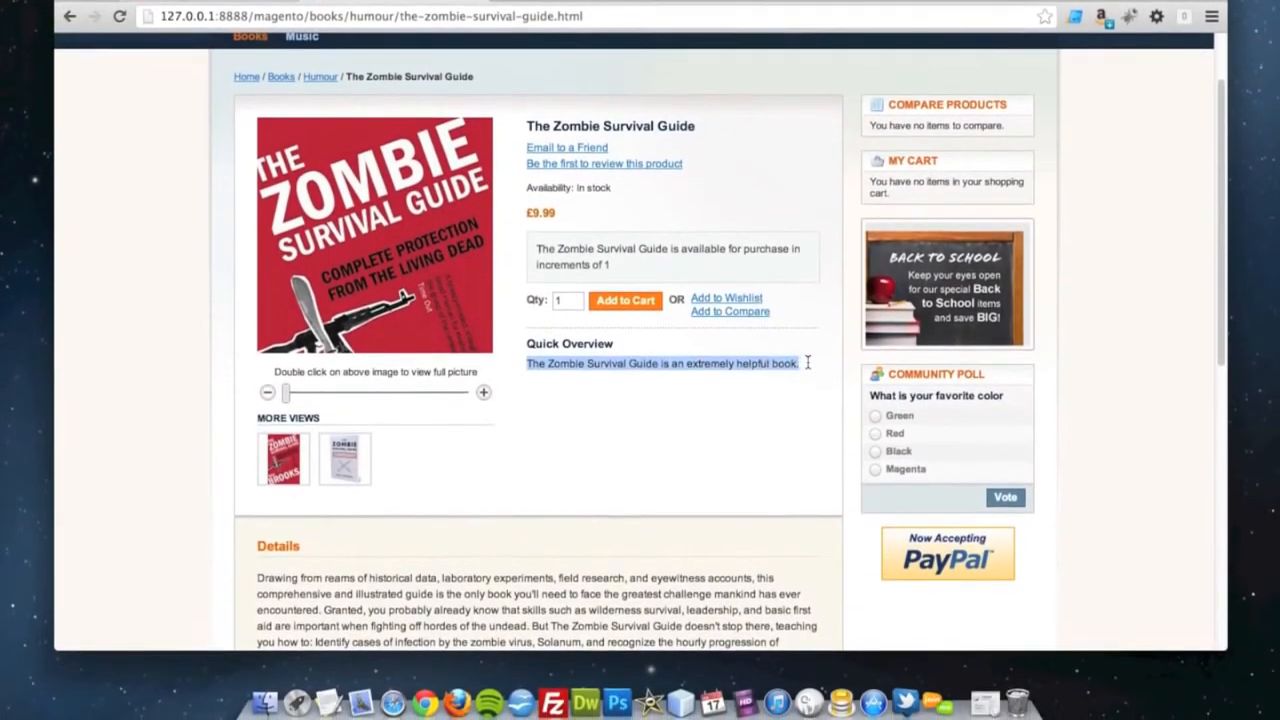
left_click(808, 367)
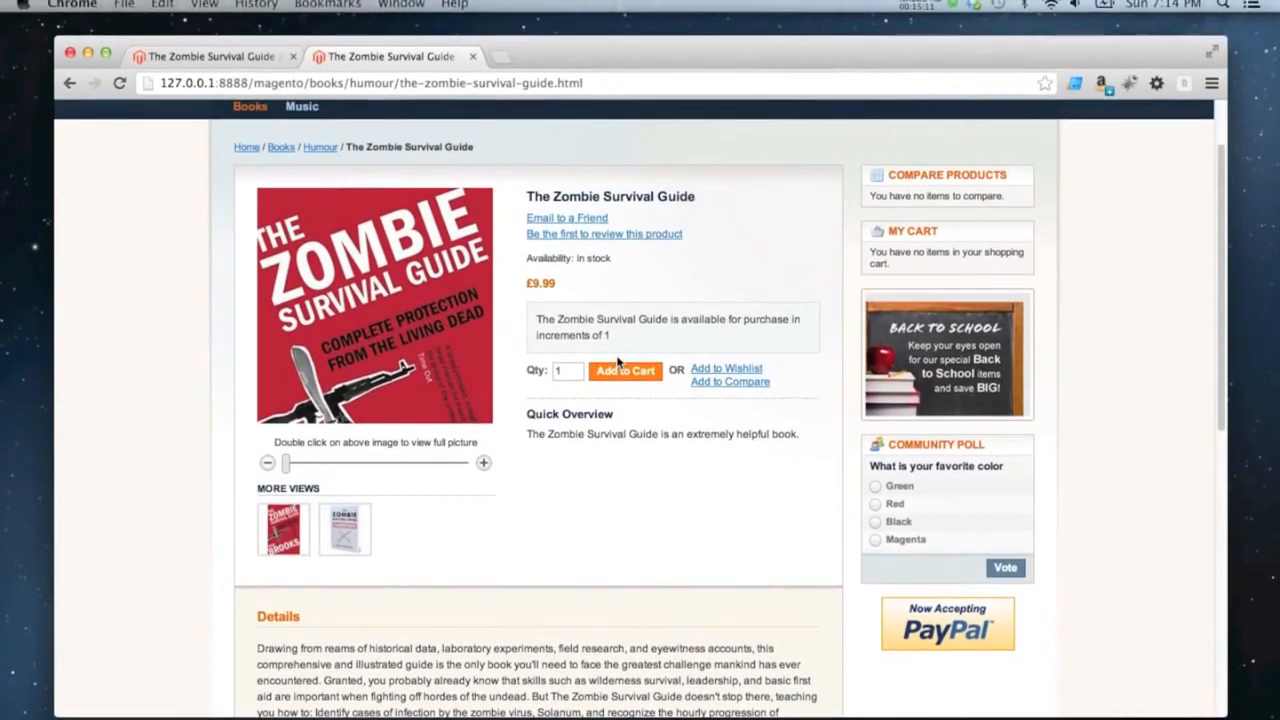
left_click_drag(607, 321, 540, 304)
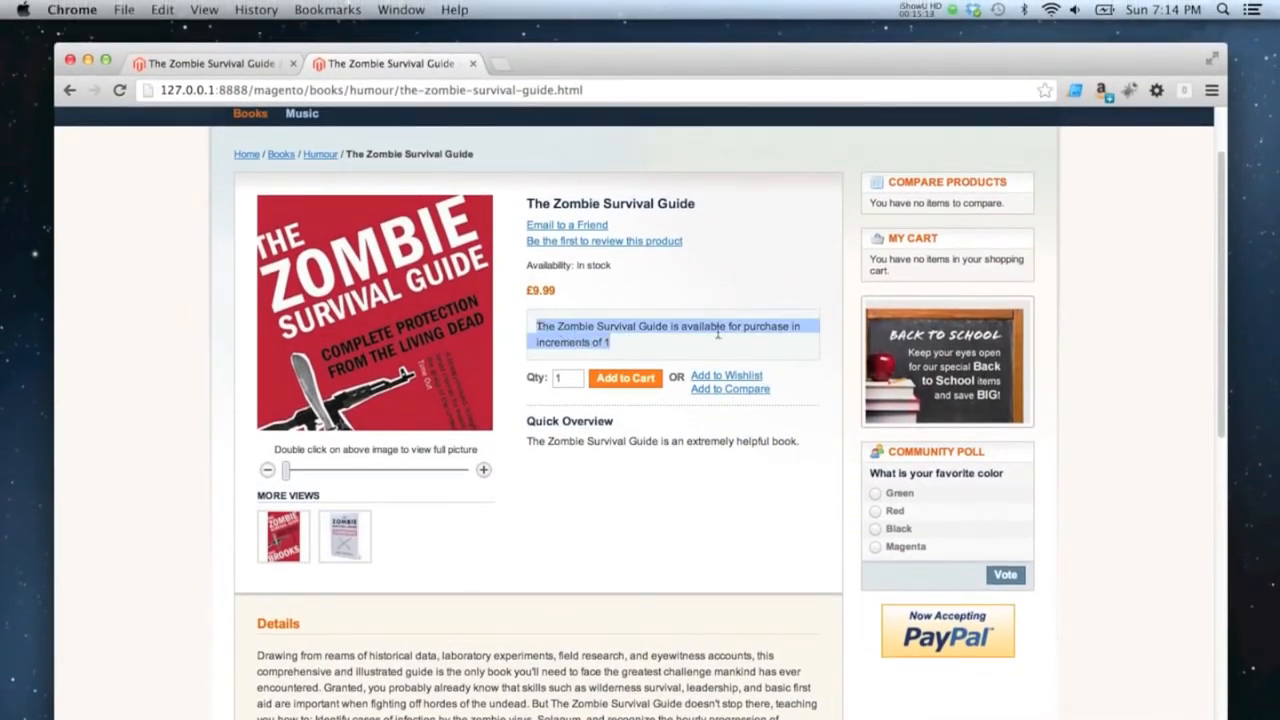
left_click(684, 344)
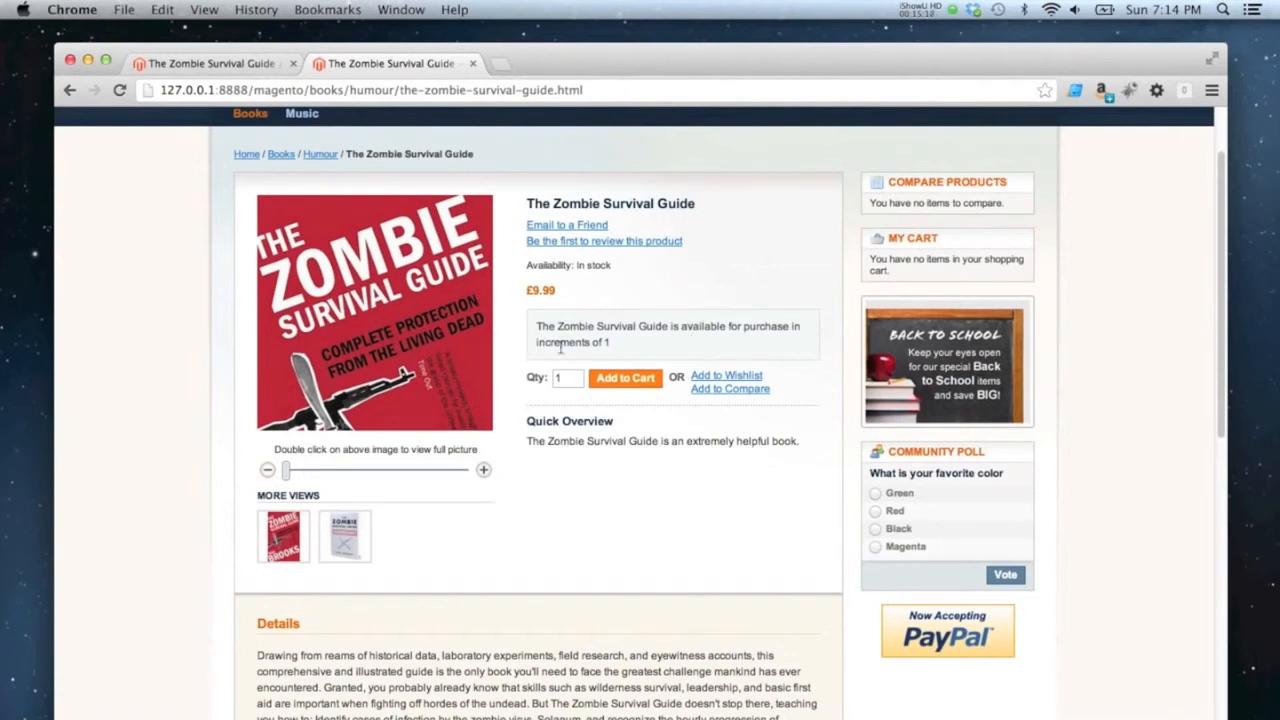
scroll(684, 356, "up", 1)
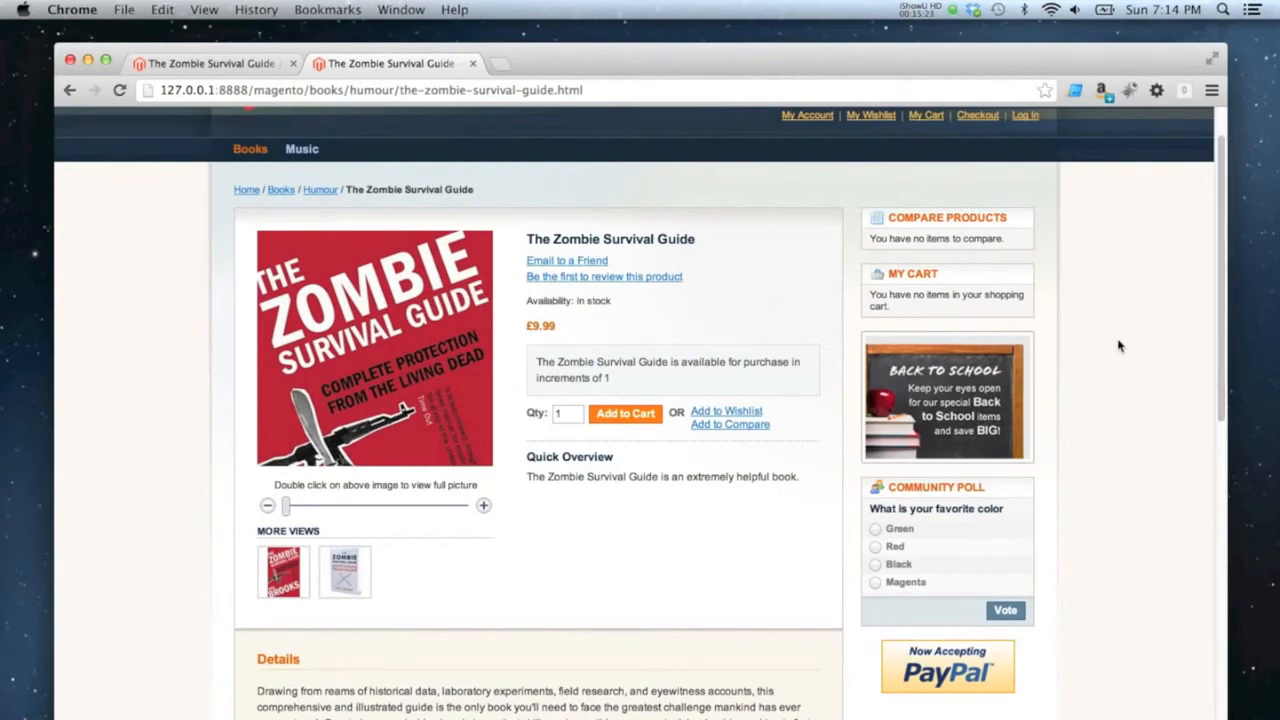
scroll(1103, 354, "up", 2)
scroll(1103, 354, "down", 3)
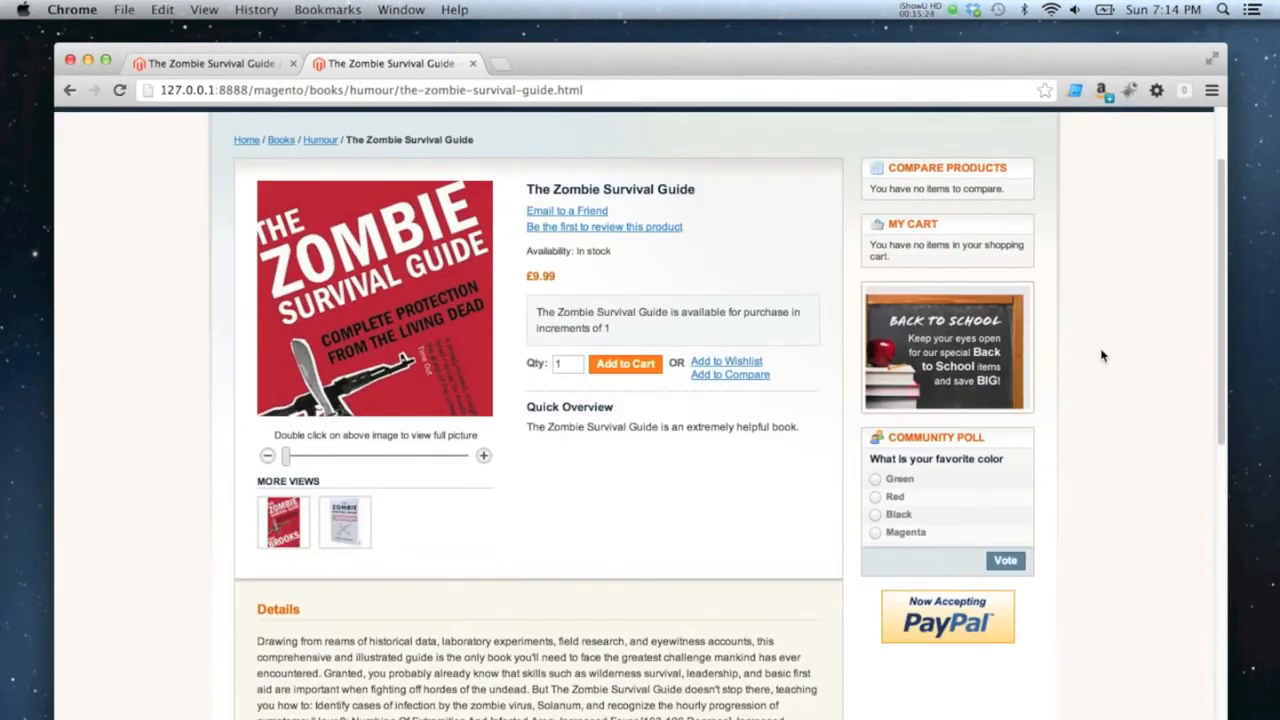
scroll(1103, 354, "down", 6)
scroll(1103, 354, "up", 5)
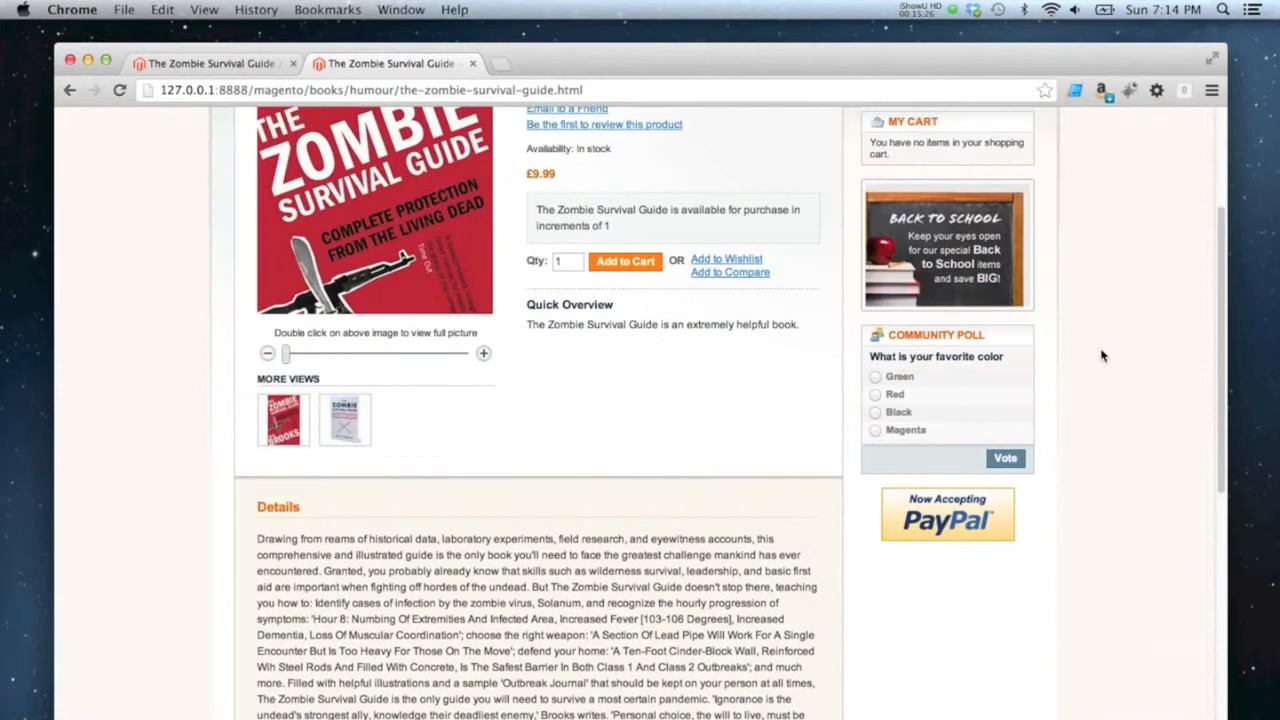
scroll(1103, 354, "up", 3)
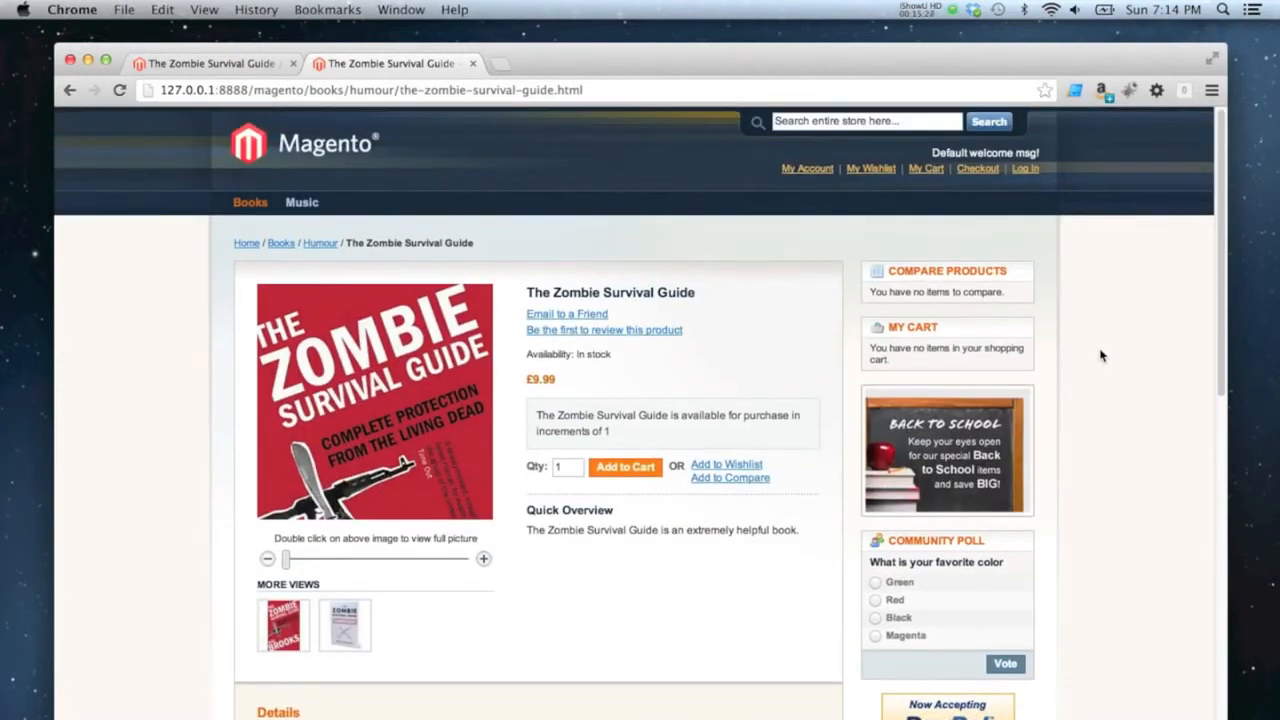